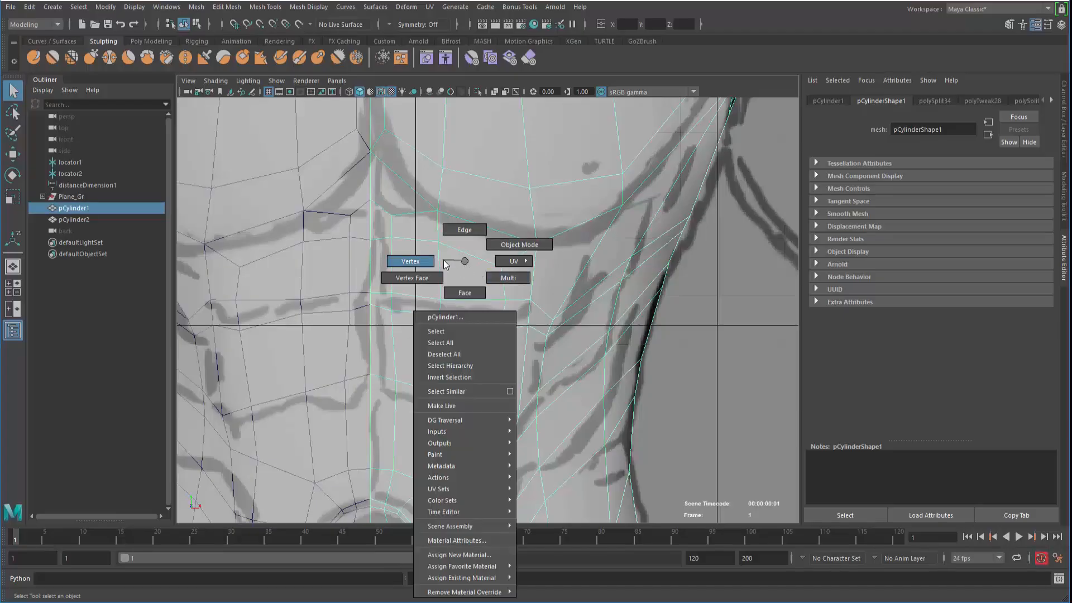
# Move the chest and sternum vertices onto the reference sketch lines
pyautogui.click(446, 264)
pyautogui.click(530, 302)
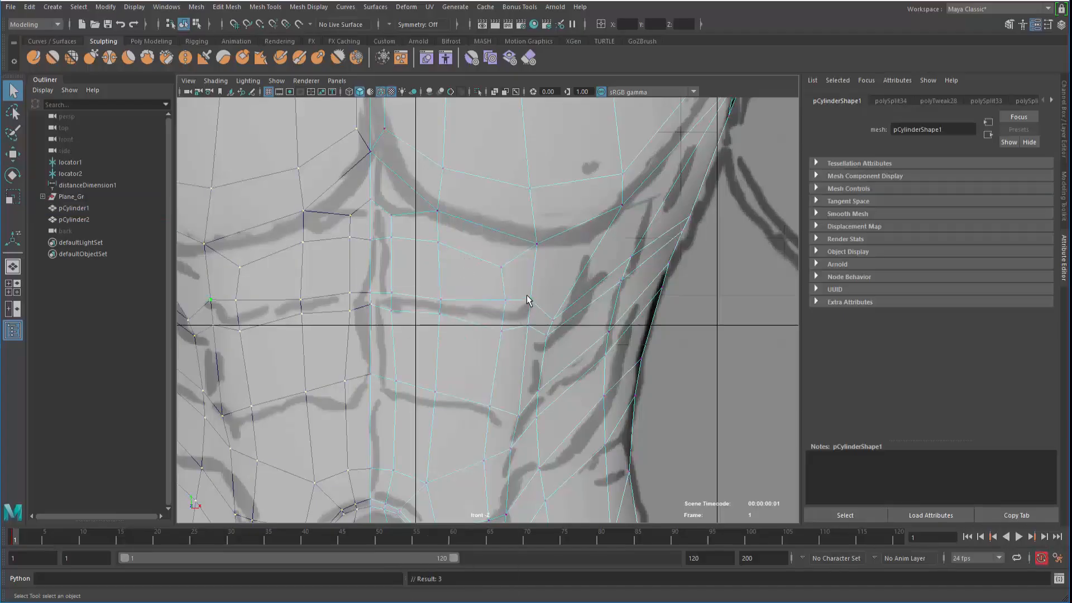
pyautogui.press('w')
pyautogui.moveTo(530, 302); pyautogui.dragTo(526, 309)
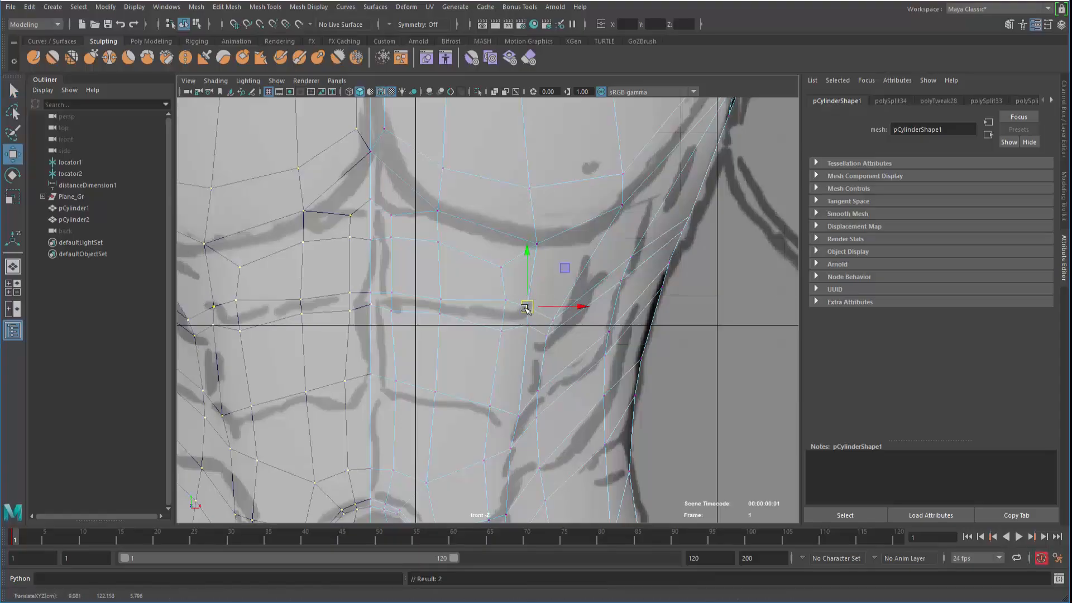
pyautogui.moveTo(619, 209); pyautogui.dragTo(612, 229)
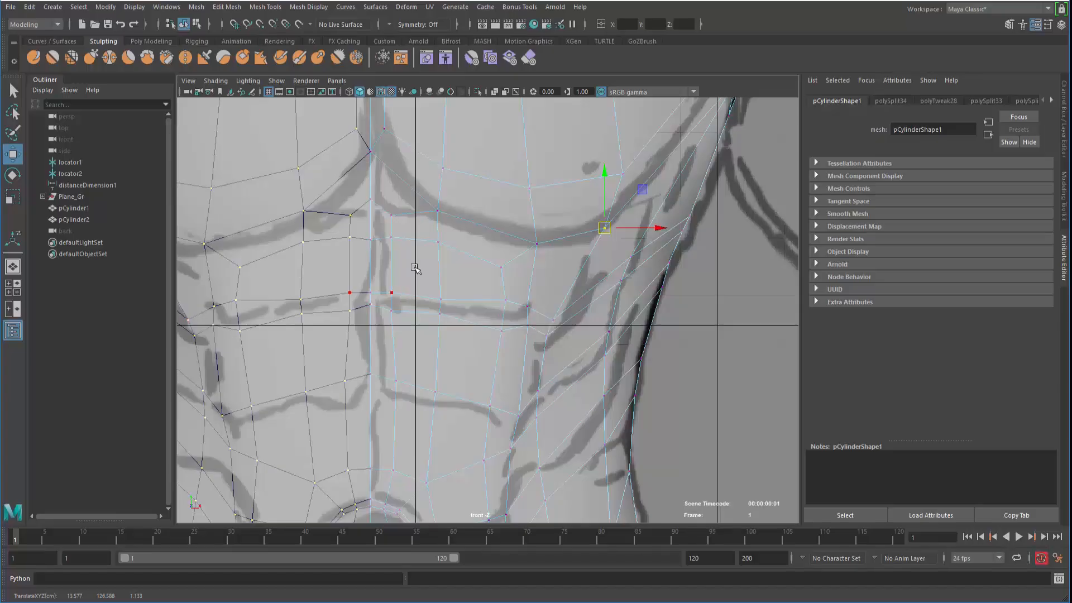
pyautogui.moveTo(371, 244); pyautogui.dragTo(371, 257, button='right')
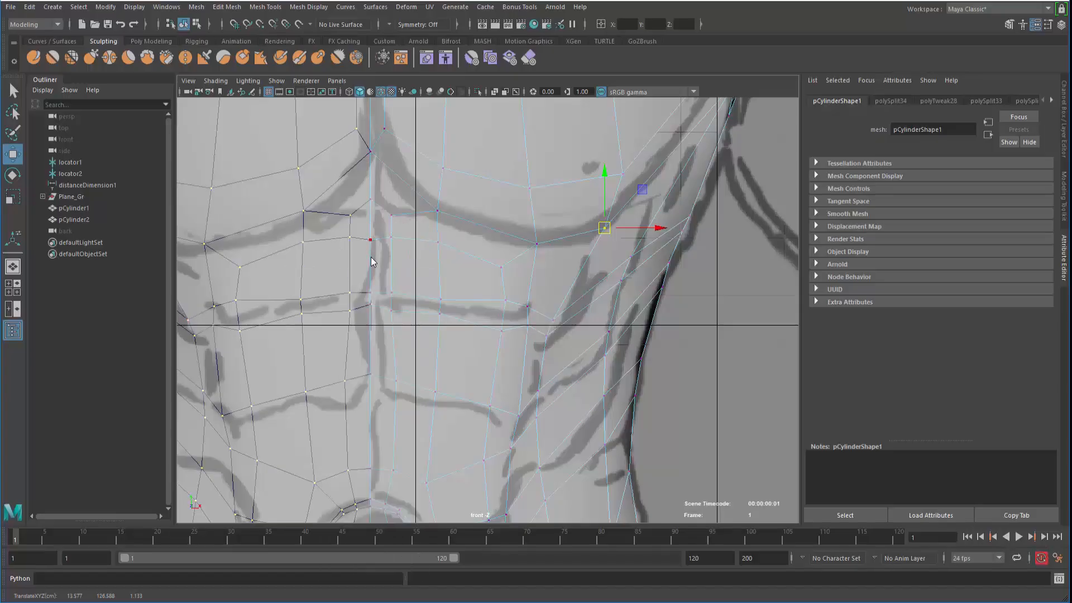
pyautogui.moveTo(393, 217); pyautogui.dragTo(335, 217, button='right')
pyautogui.click(380, 207)
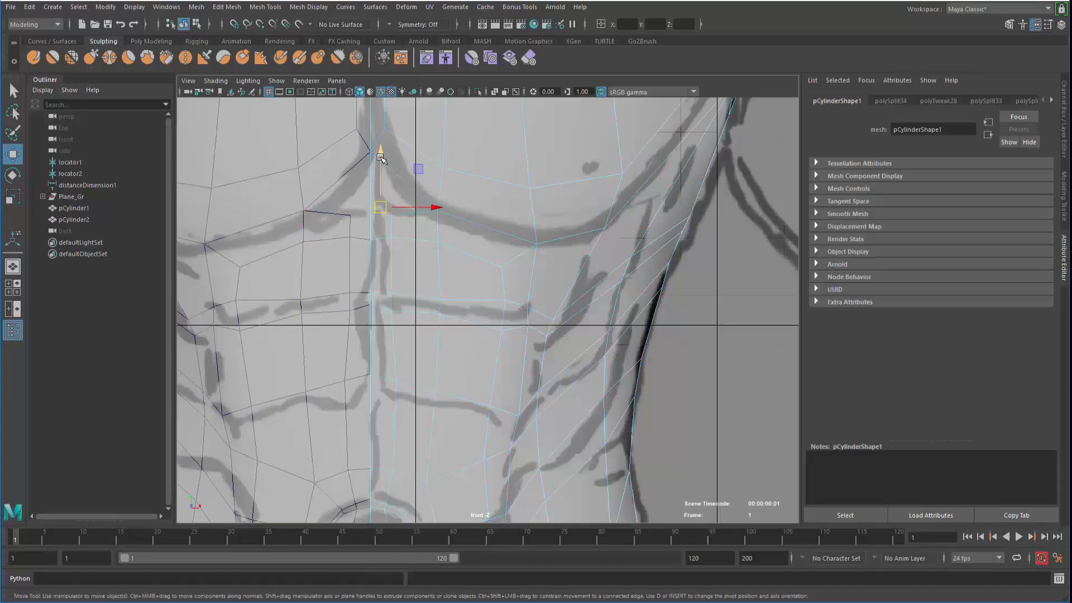
pyautogui.moveTo(380, 157); pyautogui.dragTo(381, 148)
# Select the strip of chest faces across the pectorals
pyautogui.moveTo(385, 210); pyautogui.dragTo(381, 241, button='right')
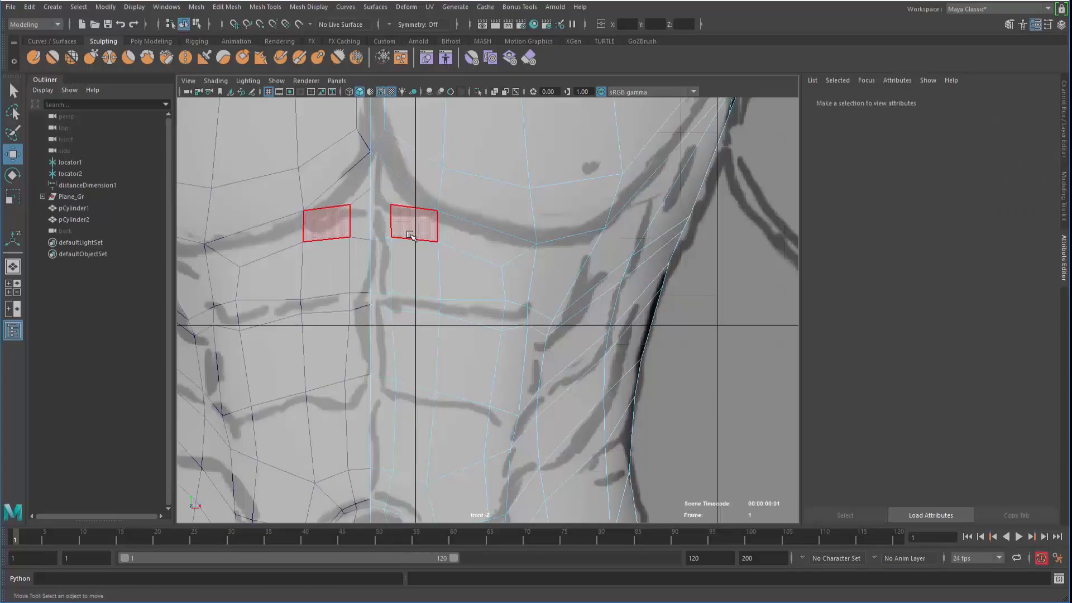
pyautogui.click(406, 234)
pyautogui.keyDown('shift'); pyautogui.click(430, 277); pyautogui.keyUp('shift')
pyautogui.keyDown('shift'); pyautogui.click(475, 271); pyautogui.keyUp('shift')
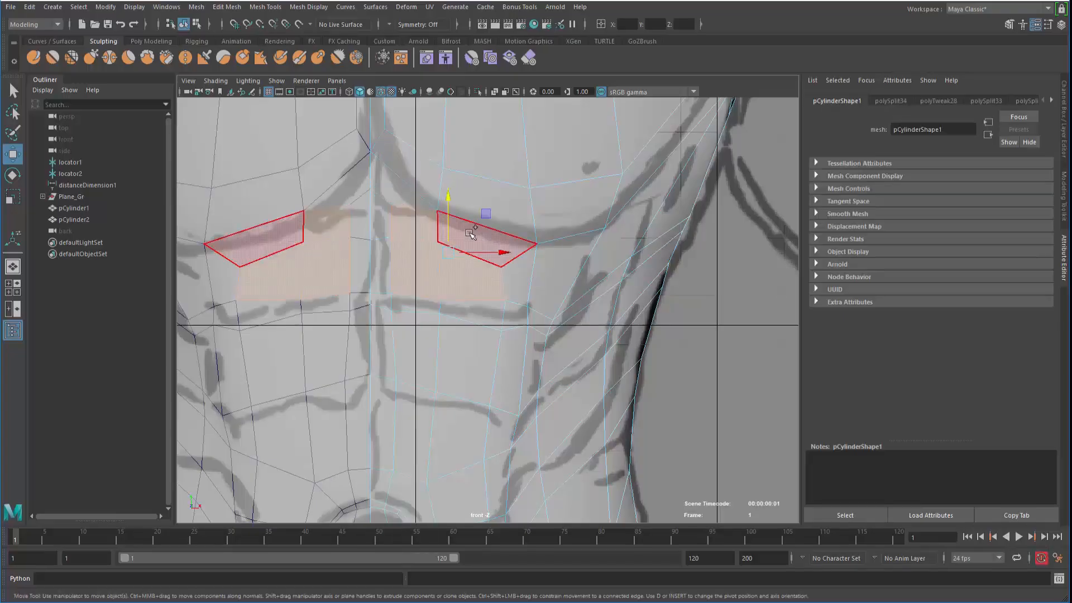
pyautogui.keyDown('shift'); pyautogui.click(455, 233); pyautogui.keyUp('shift')
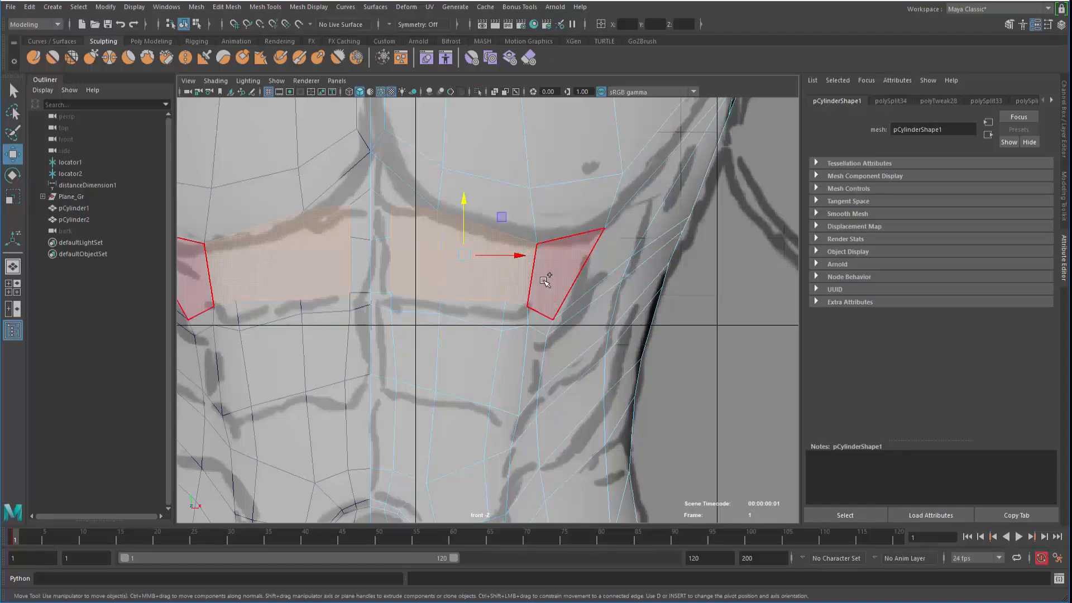
pyautogui.keyDown('shift'); pyautogui.click(546, 280); pyautogui.keyUp('shift')
pyautogui.keyDown('shift'); pyautogui.click(428, 234); pyautogui.keyUp('shift')
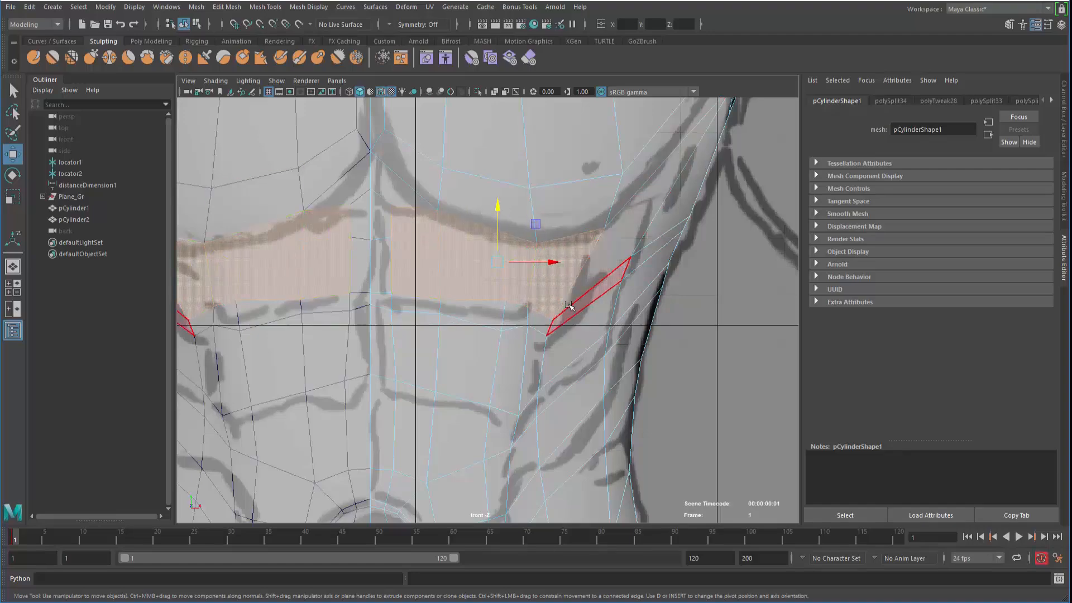
# Extrude the chest faces, scaled to 0.65 and pushed out 0.442, into a raised pectoral panel
pyautogui.keyDown('shift'); pyautogui.rightClick(418, 255); pyautogui.keyUp('shift')
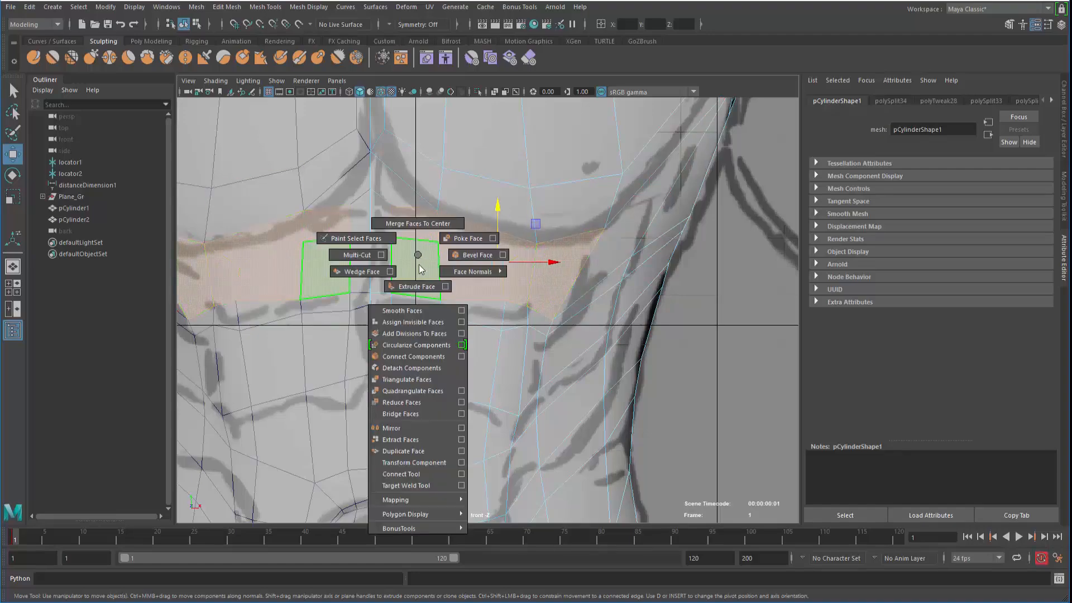
pyautogui.keyDown('shift'); pyautogui.moveTo(422, 277); pyautogui.dragTo(422, 275, button='right'); pyautogui.keyUp('shift')
pyautogui.press('space')
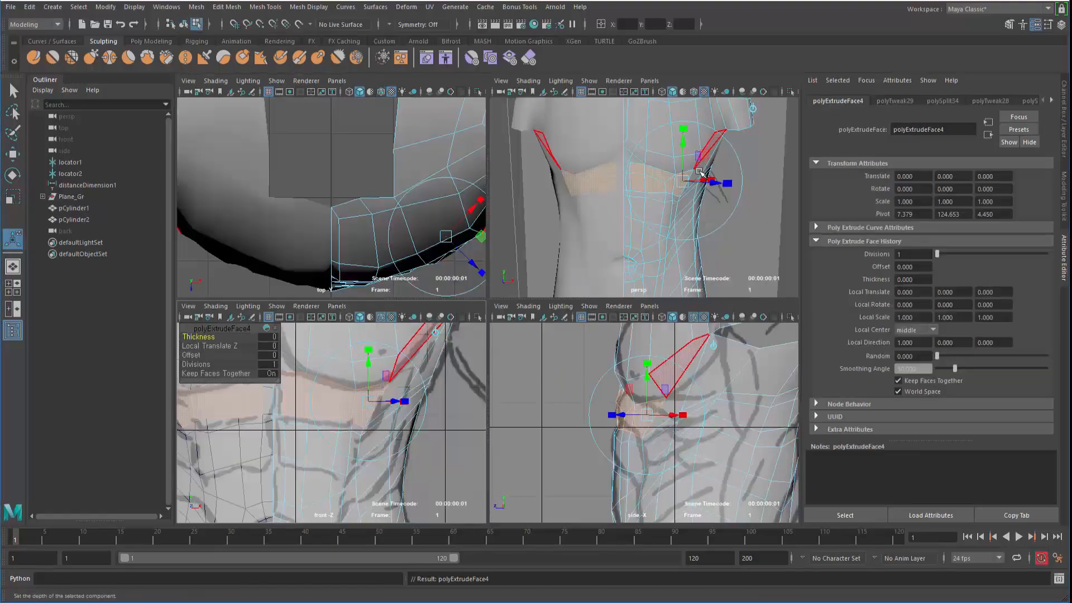
pyautogui.press('space')
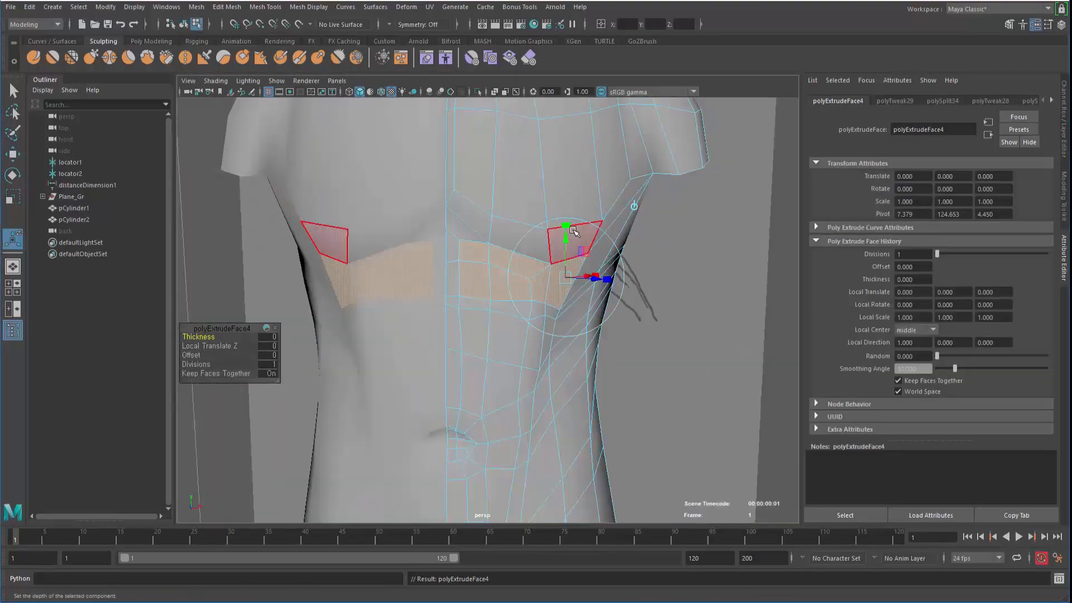
pyautogui.keyDown('alt'); pyautogui.moveTo(476, 252); pyautogui.dragTo(445, 276); pyautogui.keyUp('alt')
pyautogui.keyDown('alt'); pyautogui.moveTo(445, 275); pyautogui.dragTo(547, 334, button='right'); pyautogui.keyUp('alt')
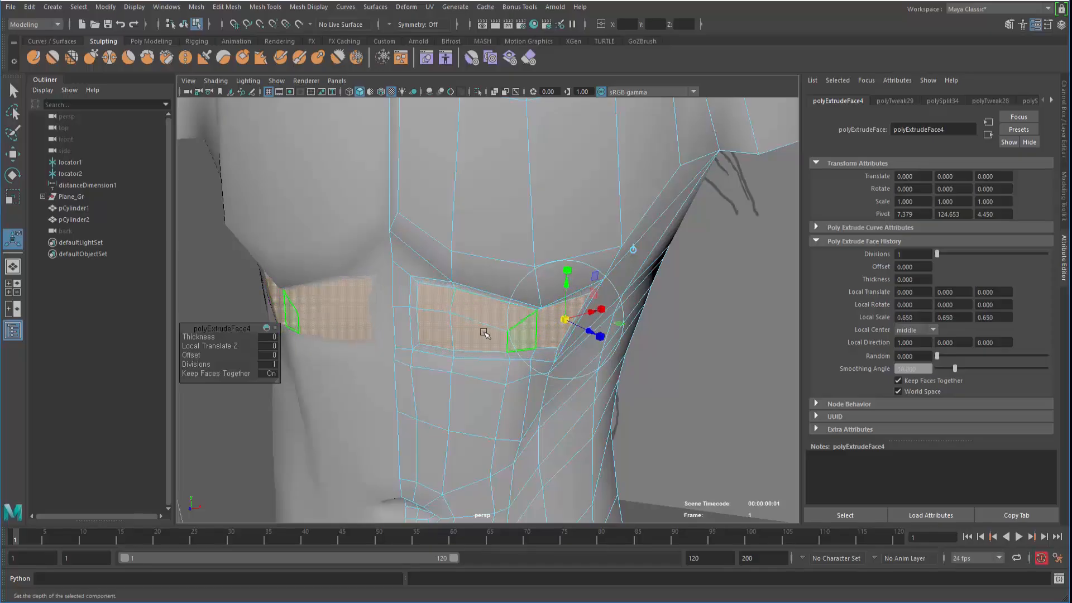
pyautogui.keyDown('alt'); pyautogui.moveTo(484, 333); pyautogui.dragTo(458, 291); pyautogui.keyUp('alt')
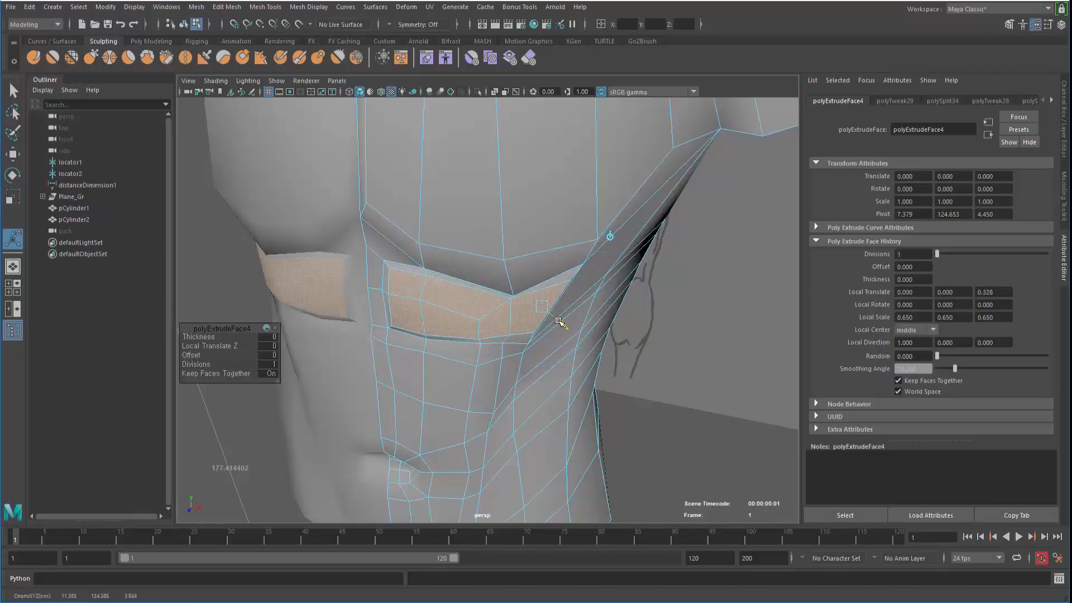
pyautogui.keyDown('alt'); pyautogui.moveTo(560, 321); pyautogui.dragTo(494, 339); pyautogui.keyUp('alt')
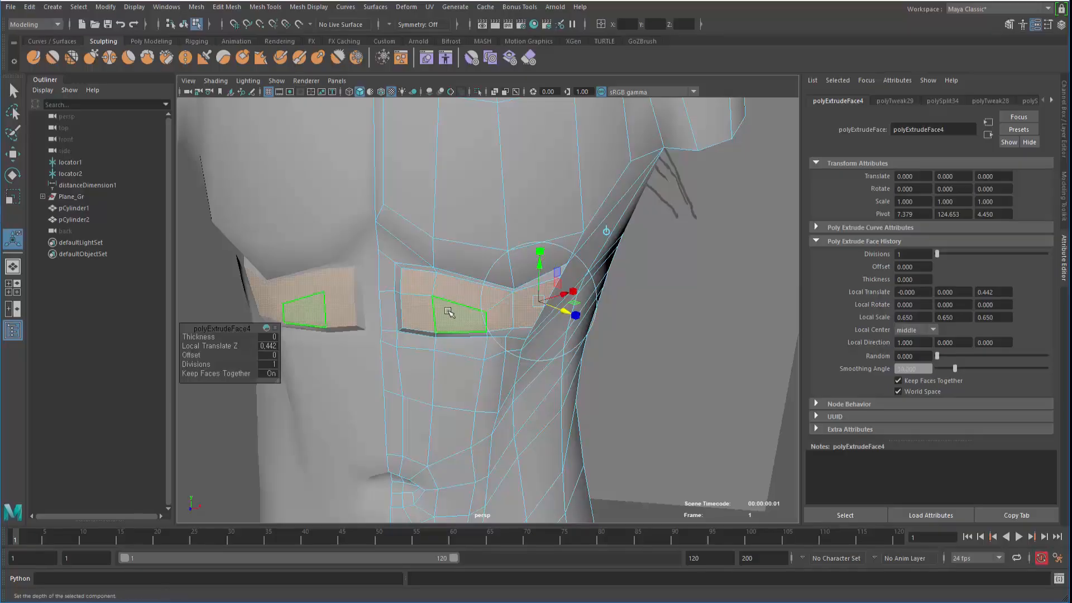
pyautogui.press('q')
pyautogui.press('F8')
# Inspect the torso in smooth preview, then return to the low-poly cage
pyautogui.press('3')
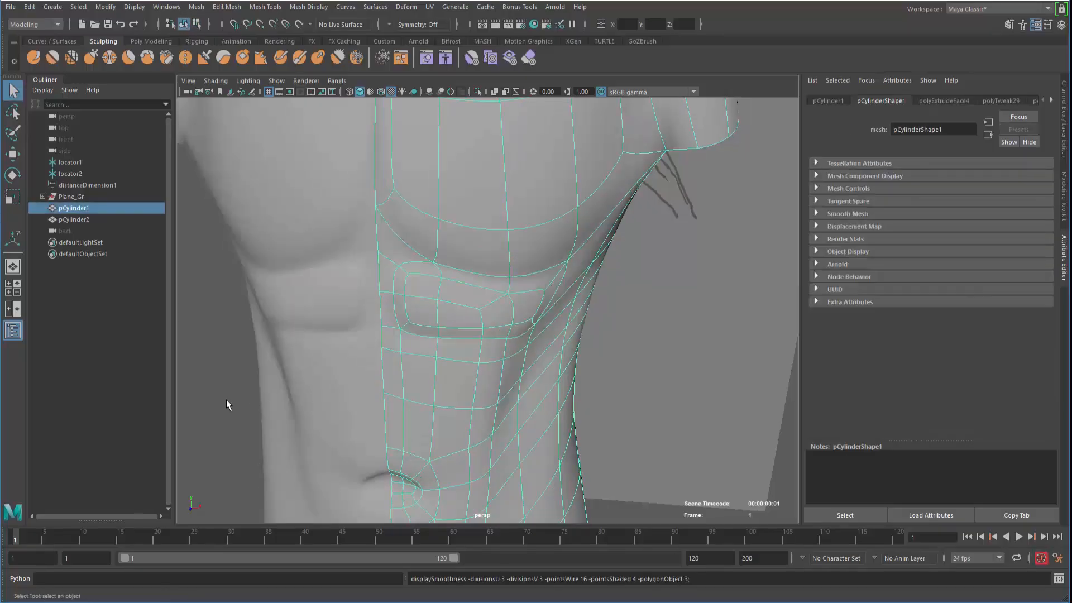
pyautogui.click(227, 400)
pyautogui.scroll(-4, 280, 309)
pyautogui.keyDown('alt'); pyautogui.moveTo(371, 353); pyautogui.dragTo(431, 327); pyautogui.keyUp('alt')
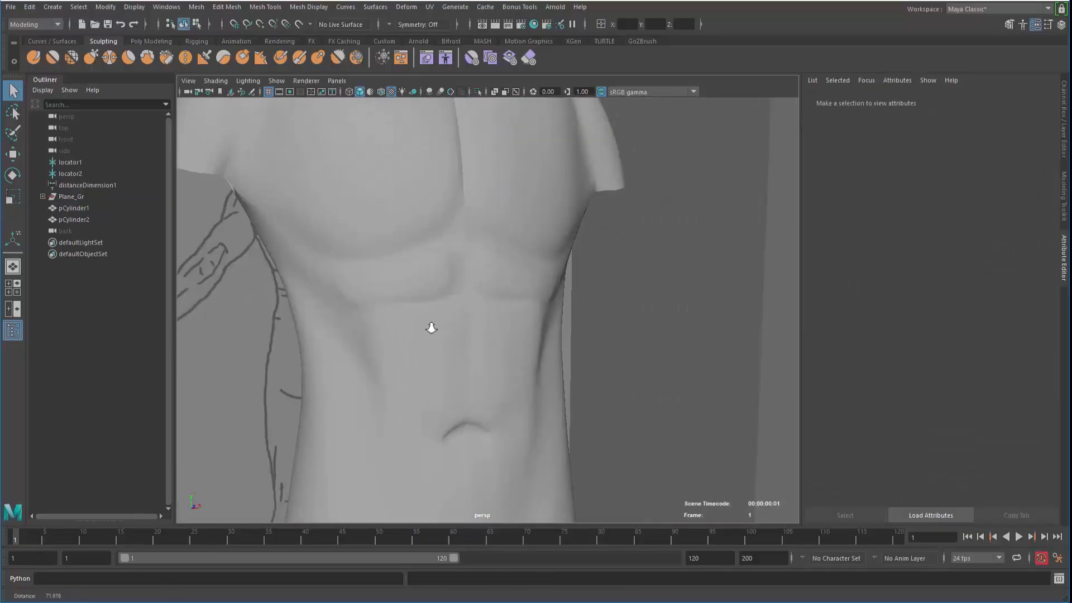
pyautogui.scroll(3, 476, 351)
pyautogui.click(476, 351)
pyautogui.press('1')
pyautogui.scroll(5, 419, 359)
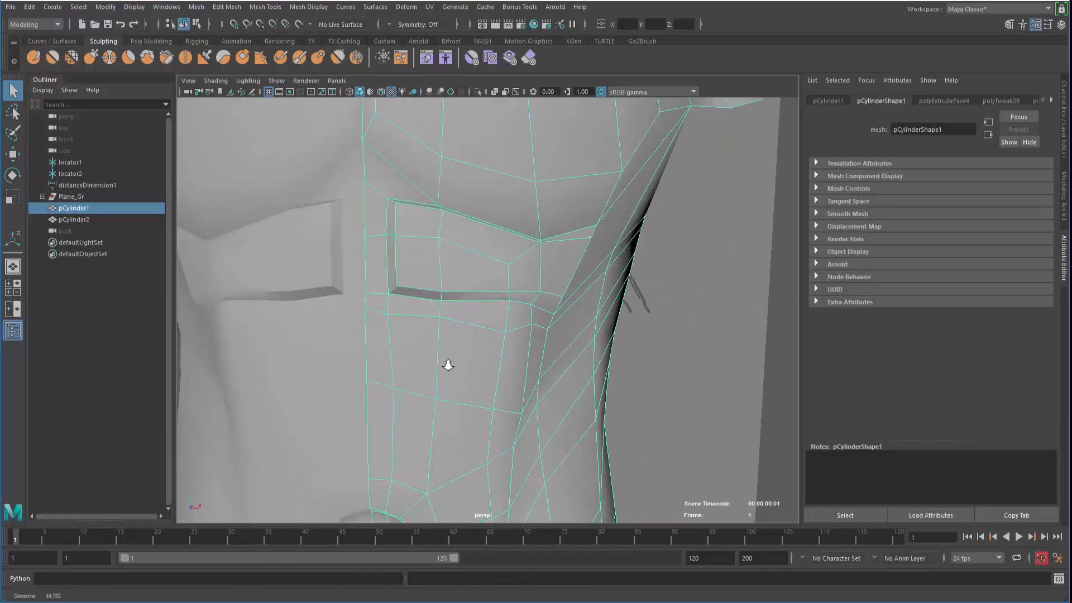
# Shift the chest panel's corner vertices to the left
pyautogui.rightClick(438, 246)
pyautogui.click(437, 213)
pyautogui.moveTo(339, 201); pyautogui.dragTo(318, 202, button='right')
pyautogui.click(337, 200)
pyautogui.press('w')
pyautogui.keyDown('alt'); pyautogui.moveTo(317, 242); pyautogui.dragTo(319, 271); pyautogui.keyUp('alt')
pyautogui.click(332, 257)
# In the front view, align the vertices below and along the chest outline to the sketch
pyautogui.click(329, 346)
pyautogui.moveTo(330, 345); pyautogui.dragTo(317, 343)
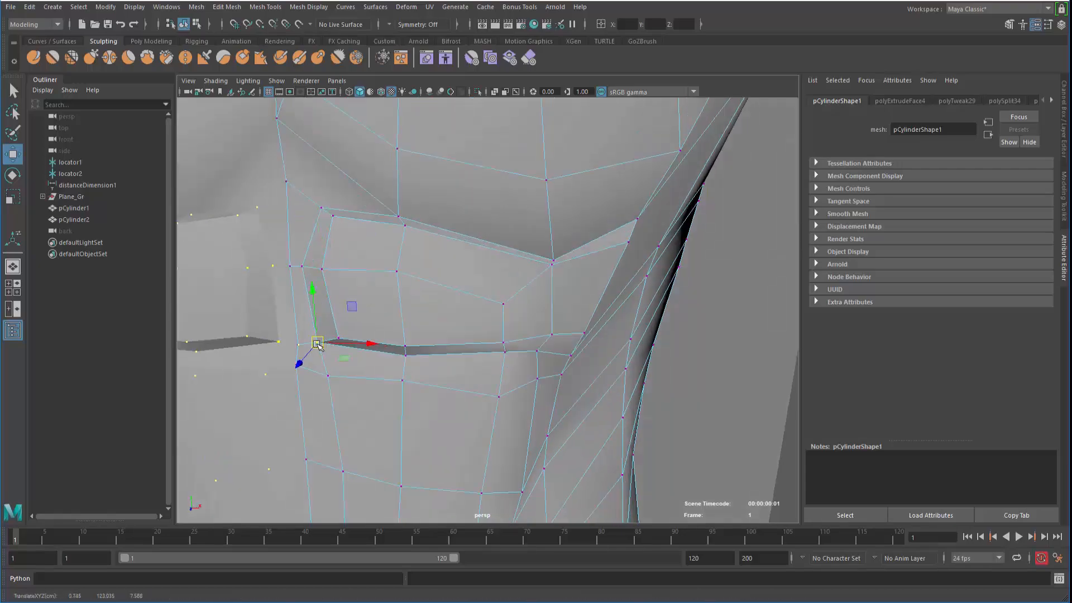
pyautogui.press('space')
pyautogui.press('space')
pyautogui.scroll(6, 310, 374)
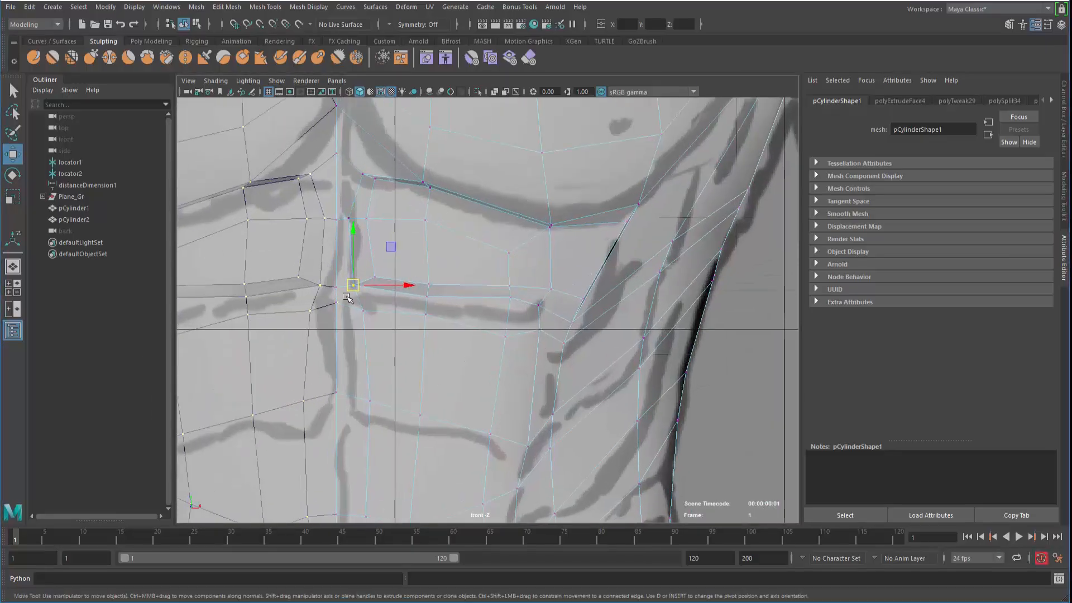
pyautogui.moveTo(298, 278); pyautogui.dragTo(286, 276)
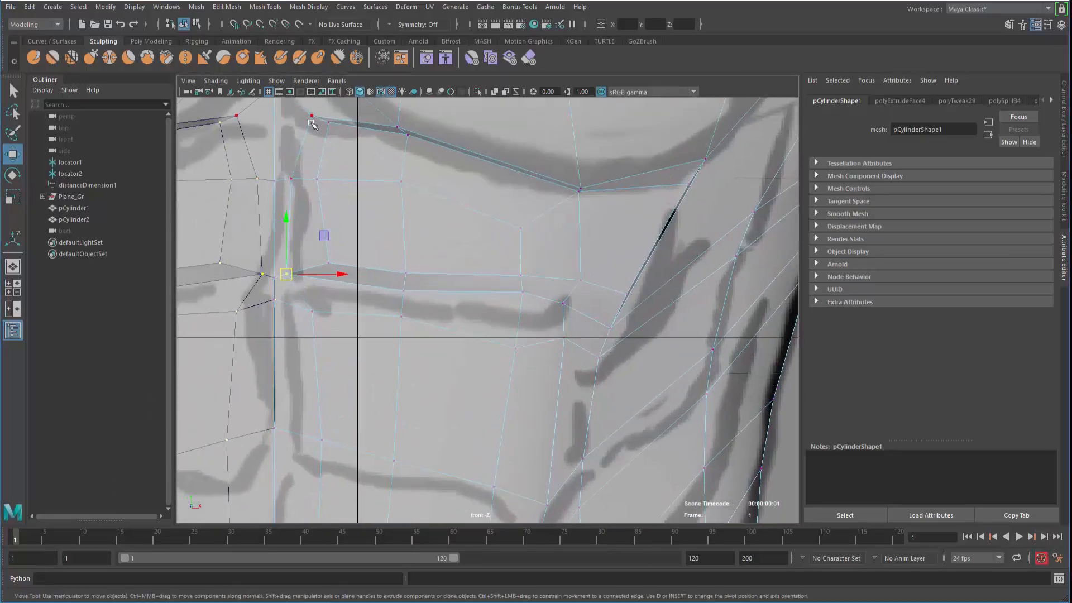
pyautogui.keyDown('alt'); pyautogui.moveTo(311, 123); pyautogui.dragTo(335, 190, button='middle'); pyautogui.keyUp('alt')
pyautogui.click(334, 183)
pyautogui.moveTo(333, 181)
pyautogui.mouseDown()
pyautogui.moveTo(314, 179)
pyautogui.moveTo(335, 198)
pyautogui.mouseUp()
# Move the remaining chest, sternum and pectoral vertices onto the sketch lines
pyautogui.click(317, 247)
pyautogui.moveTo(317, 246); pyautogui.dragTo(308, 244)
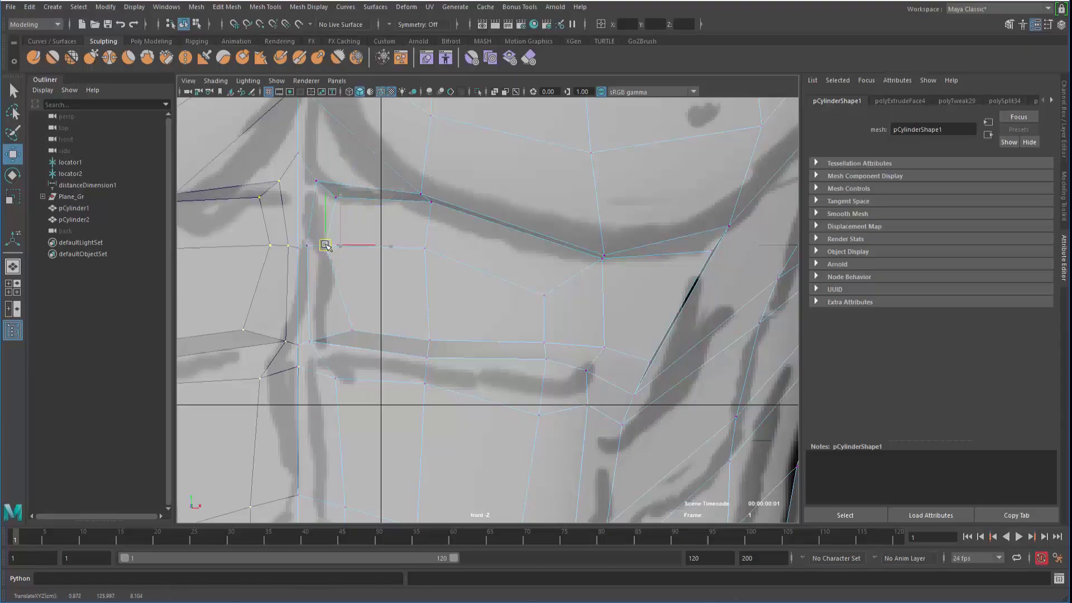
pyautogui.click(350, 331)
pyautogui.moveTo(350, 333); pyautogui.dragTo(335, 333)
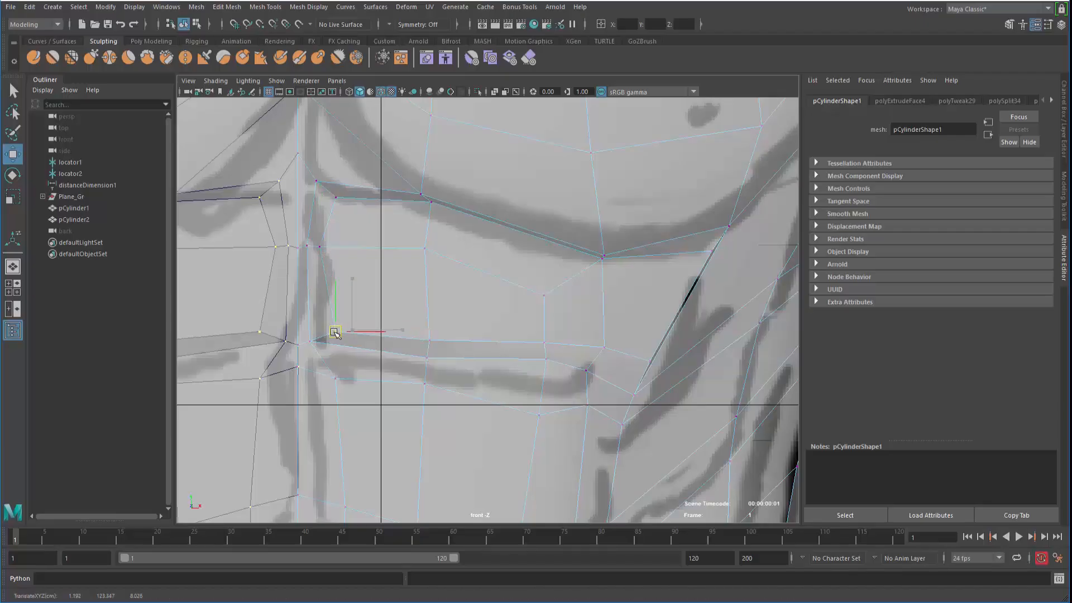
pyautogui.click(340, 197)
pyautogui.moveTo(340, 197); pyautogui.dragTo(337, 204)
pyautogui.click(429, 206)
pyautogui.moveTo(429, 206); pyautogui.dragTo(427, 216)
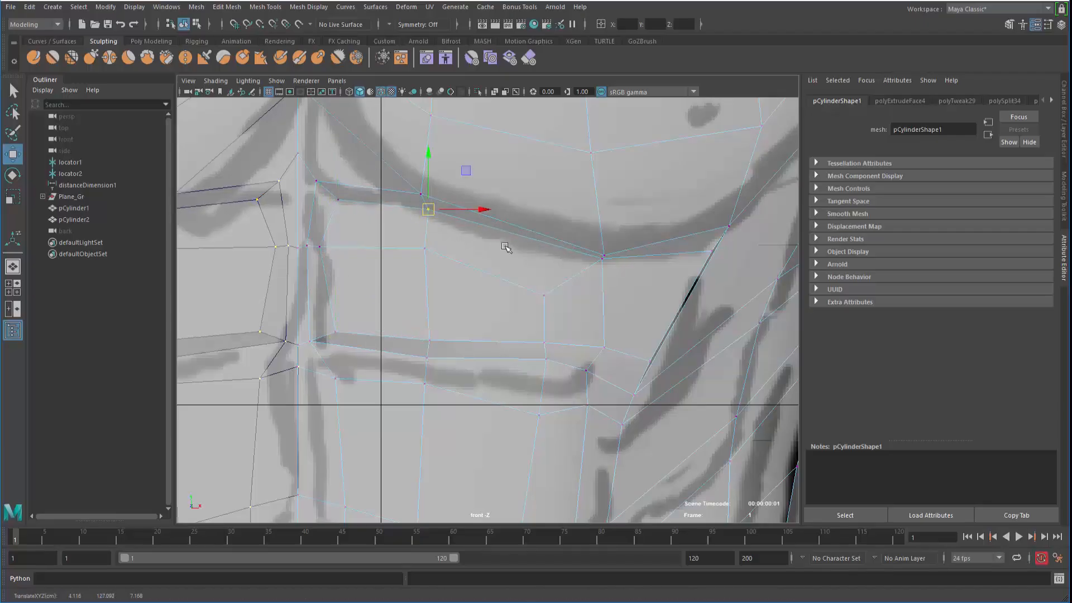
pyautogui.moveTo(601, 258); pyautogui.dragTo(585, 266)
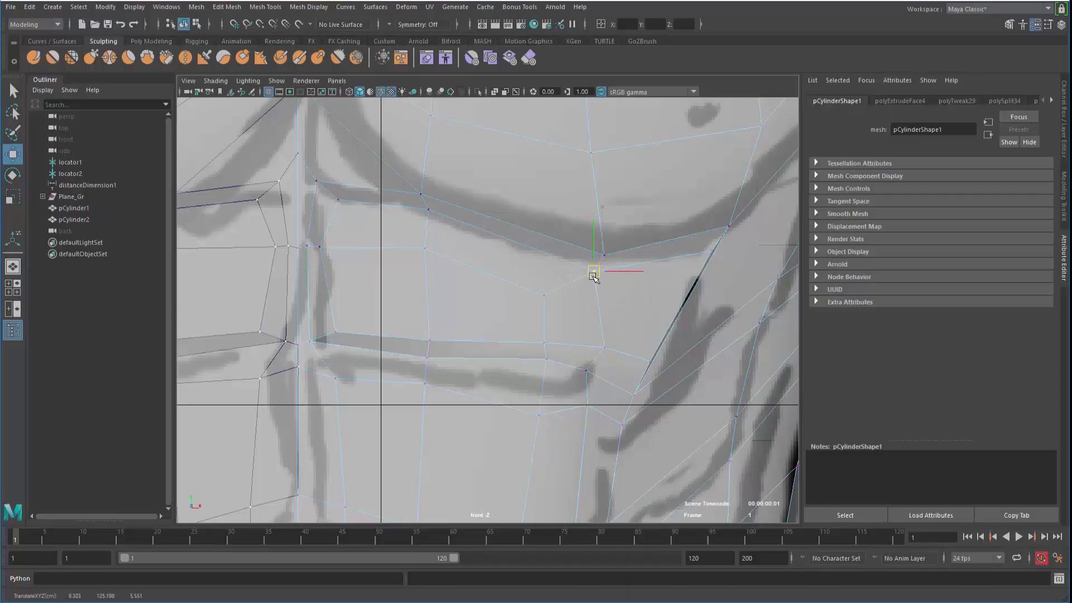
pyautogui.click(710, 253)
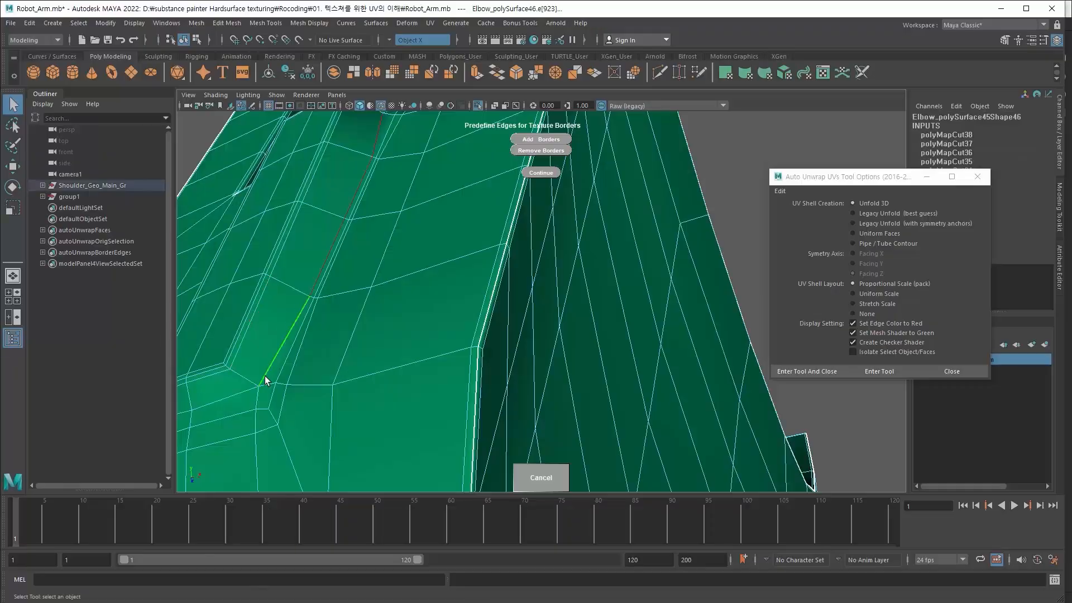
# Tumble the view in on the rendered robot arm
pyautogui.keyDown('alt'); pyautogui.moveTo(264, 376); pyautogui.dragTo(533, 285); pyautogui.keyUp('alt')
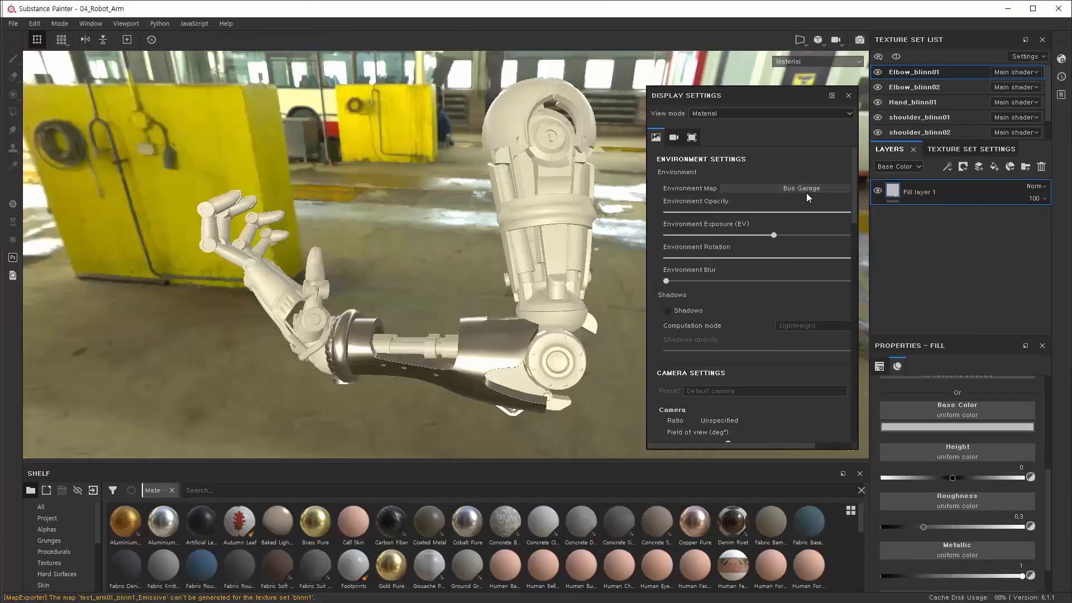
# Use the Glazed Patio environment, invert the grunge mask and lower the roughness levels
pyautogui.click(806, 189)
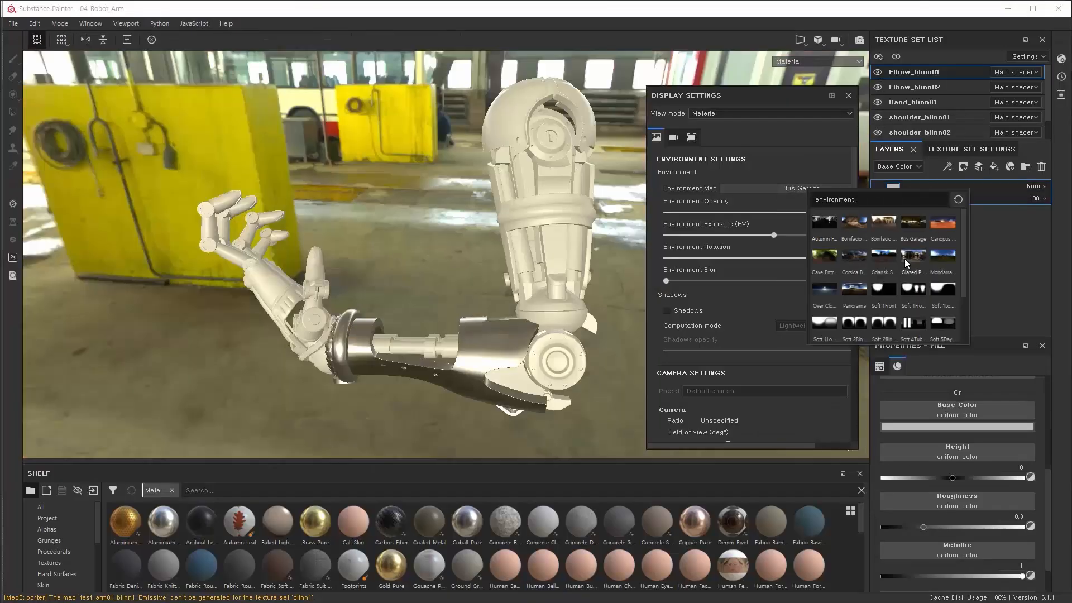
pyautogui.click(855, 235)
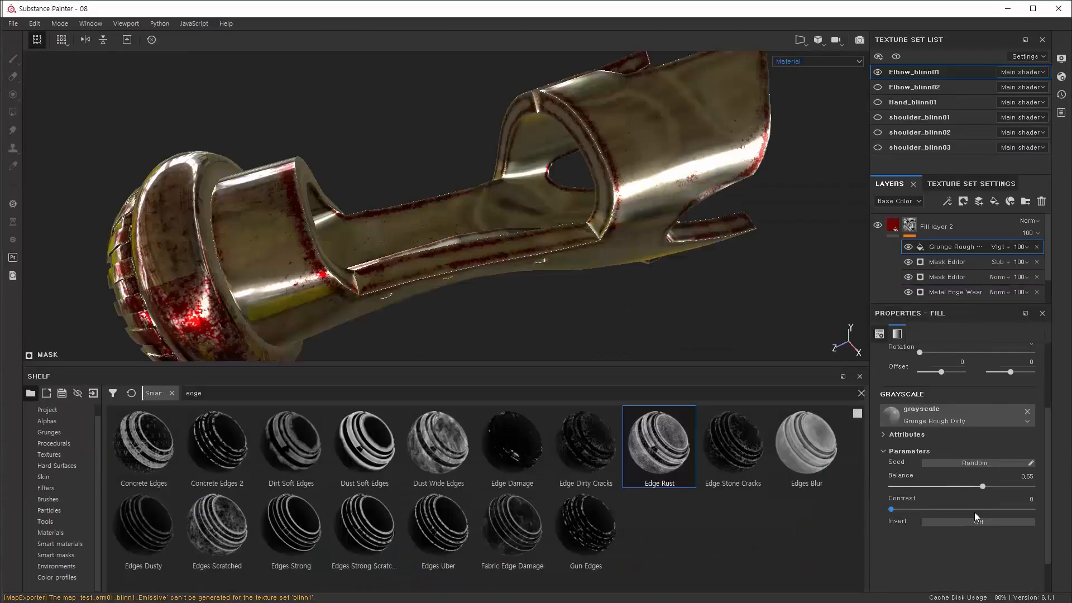
pyautogui.click(979, 521)
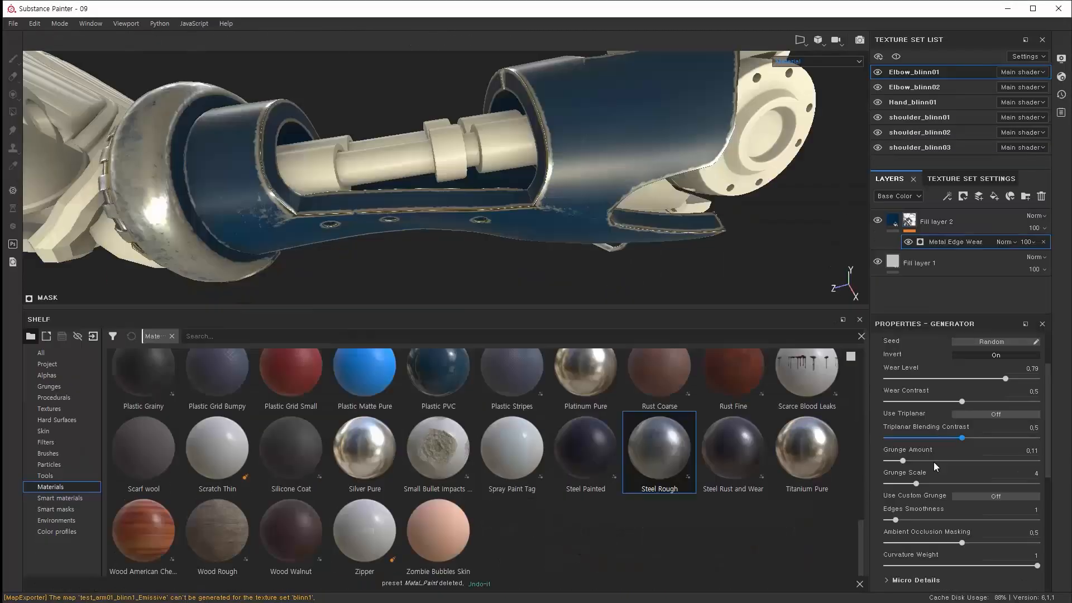
pyautogui.scroll(-5, 934, 461)
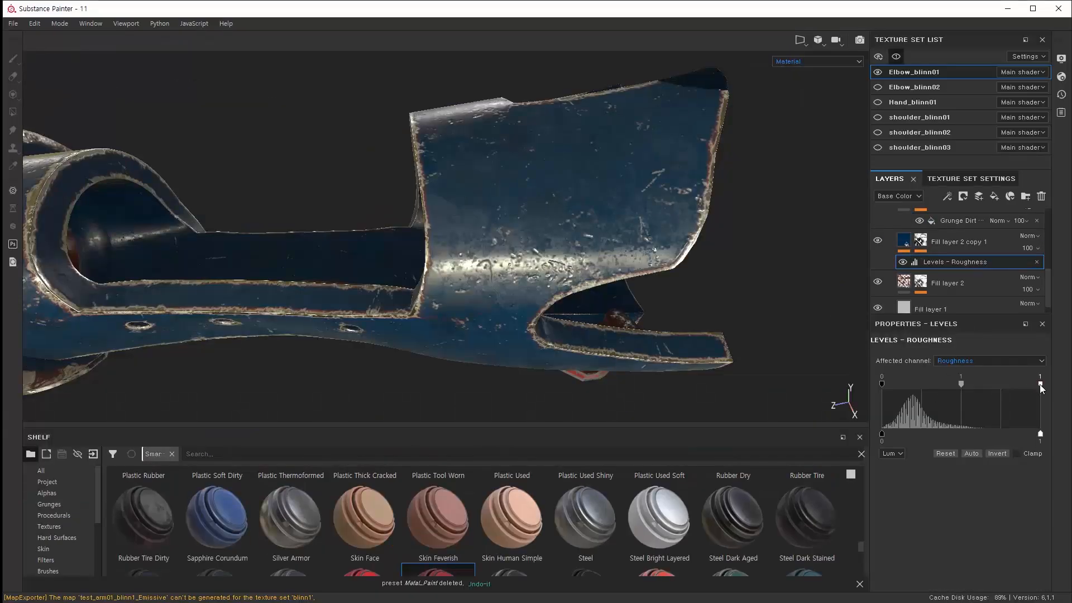
pyautogui.moveTo(1039, 384); pyautogui.dragTo(976, 393)
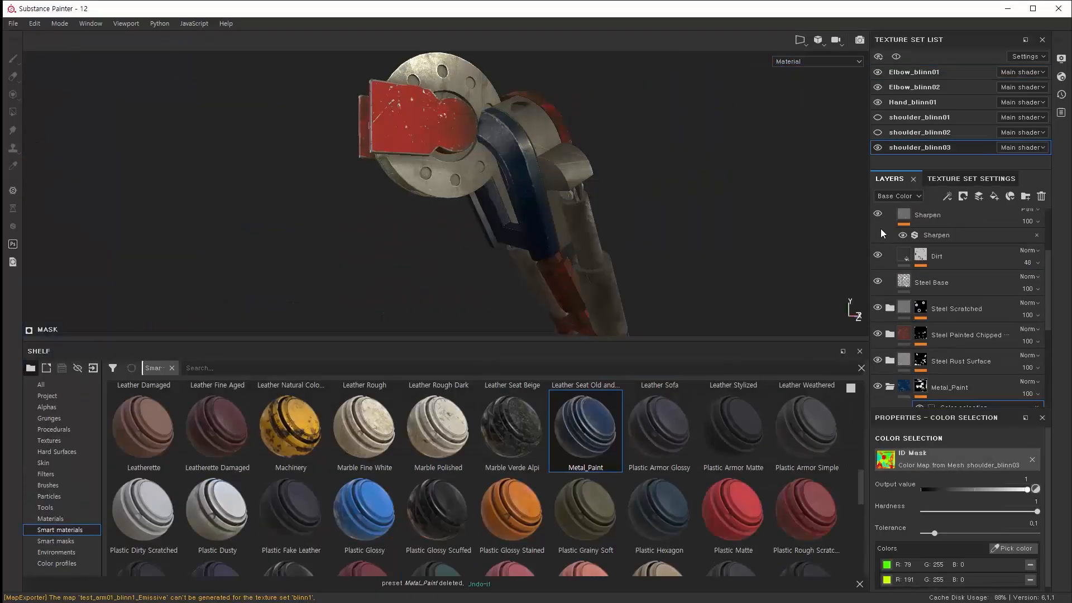
pyautogui.click(877, 240)
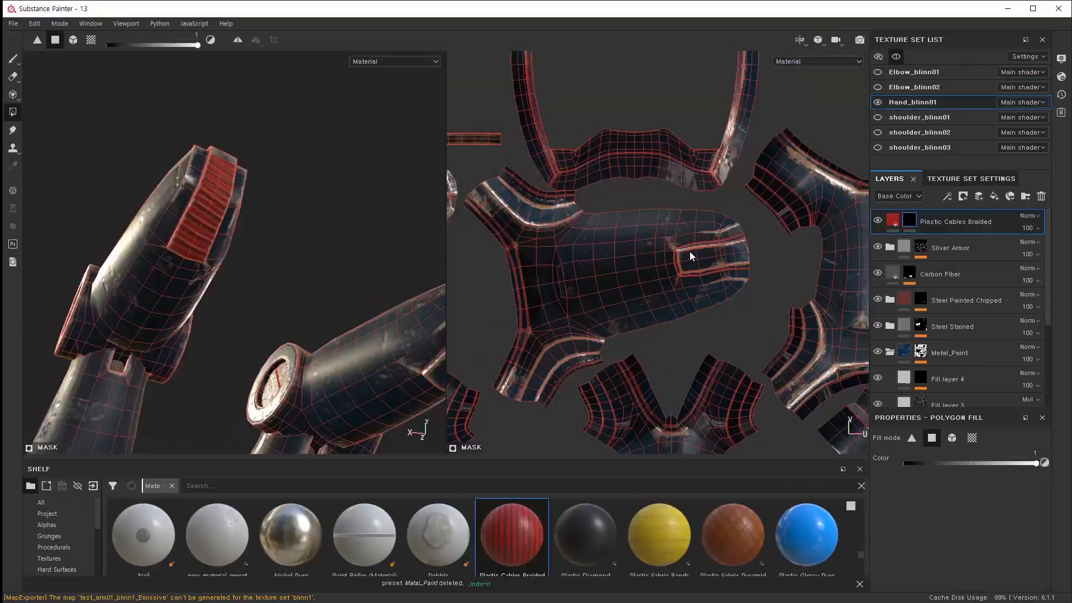
pyautogui.scroll(3, 618, 229)
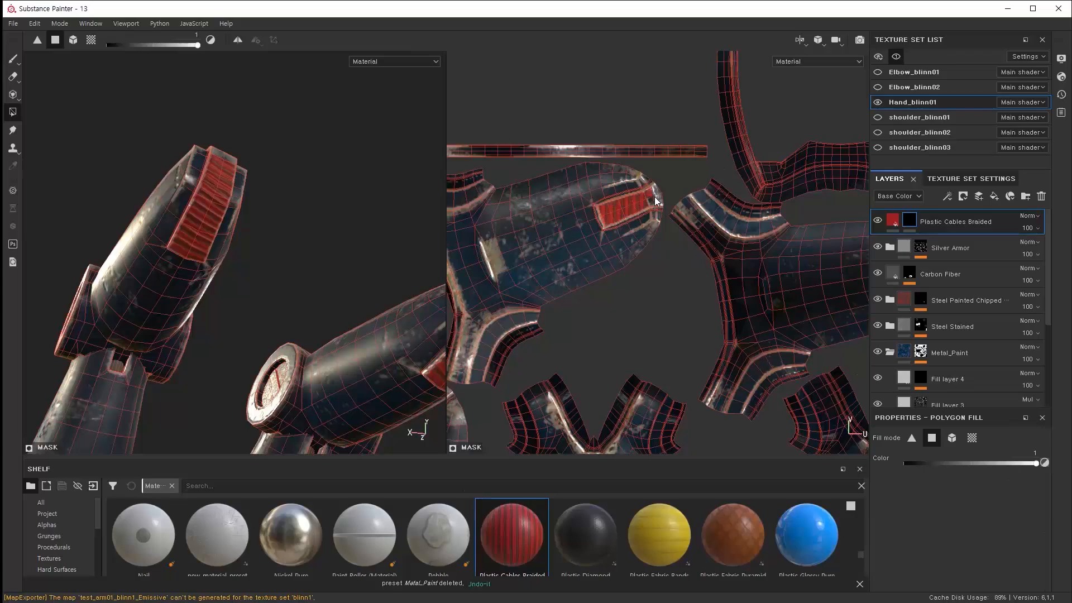
pyautogui.scroll(-3, 613, 259)
pyautogui.scroll(3, 679, 243)
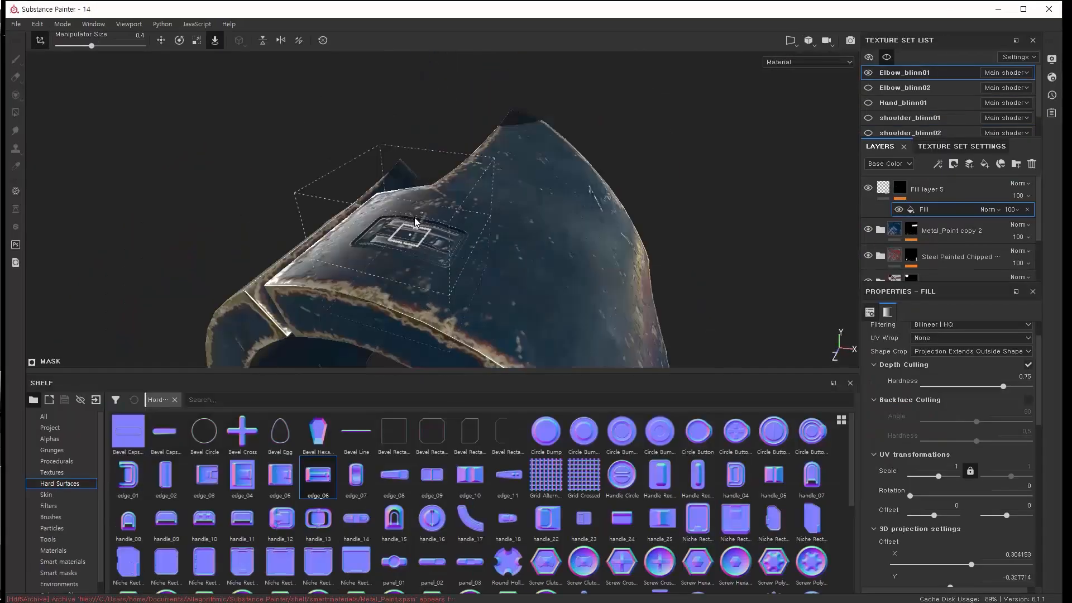
# Rotate and place the CAUTION decal, paint it on, and spread the blue paint
pyautogui.press('e')
pyautogui.keyDown('alt'); pyautogui.moveTo(347, 259); pyautogui.dragTo(430, 296); pyautogui.keyUp('alt')
pyautogui.press('r')
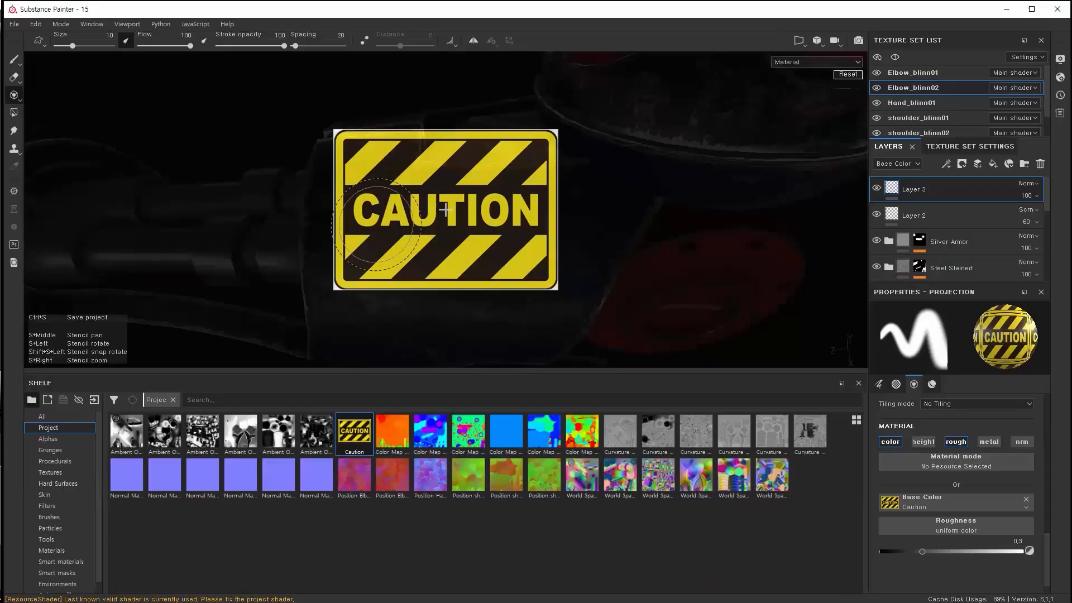
pyautogui.moveTo(443, 208); pyautogui.dragTo(498, 232)
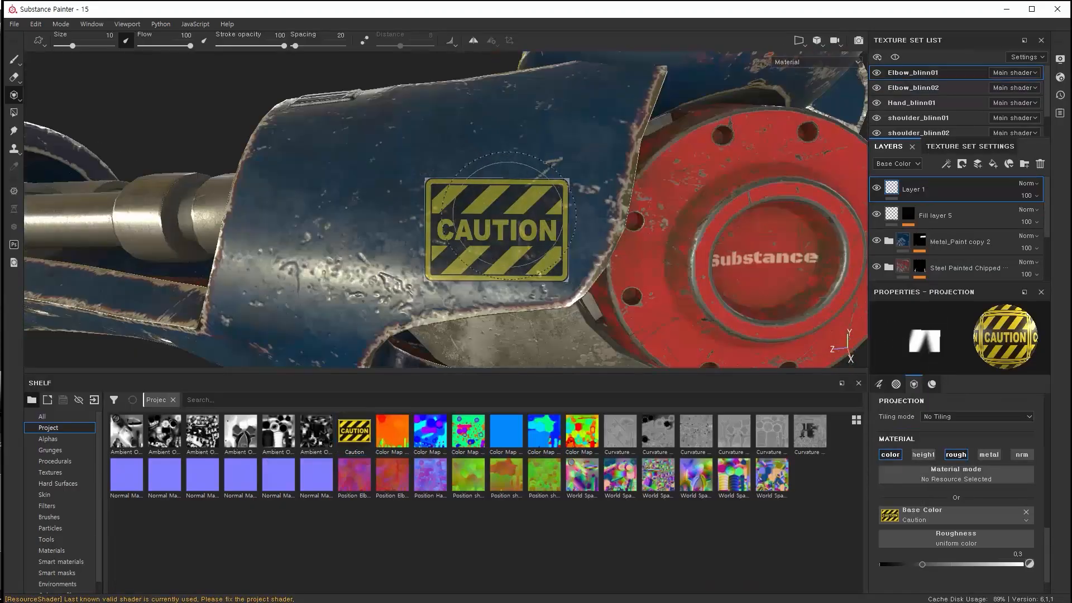
pyautogui.moveTo(447, 223); pyautogui.dragTo(463, 177)
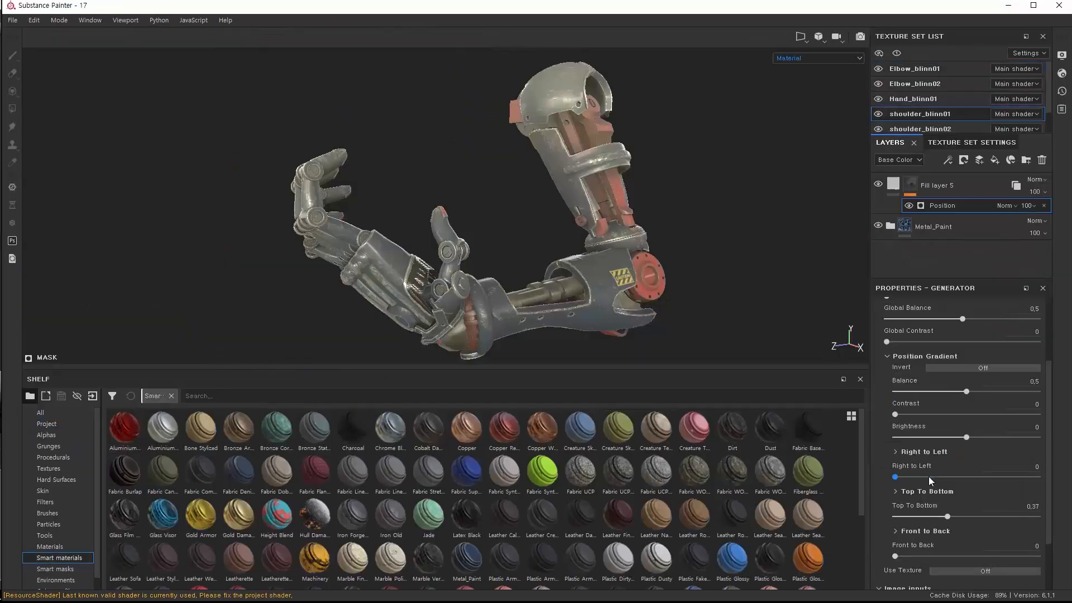
pyautogui.moveTo(981, 391); pyautogui.dragTo(977, 392)
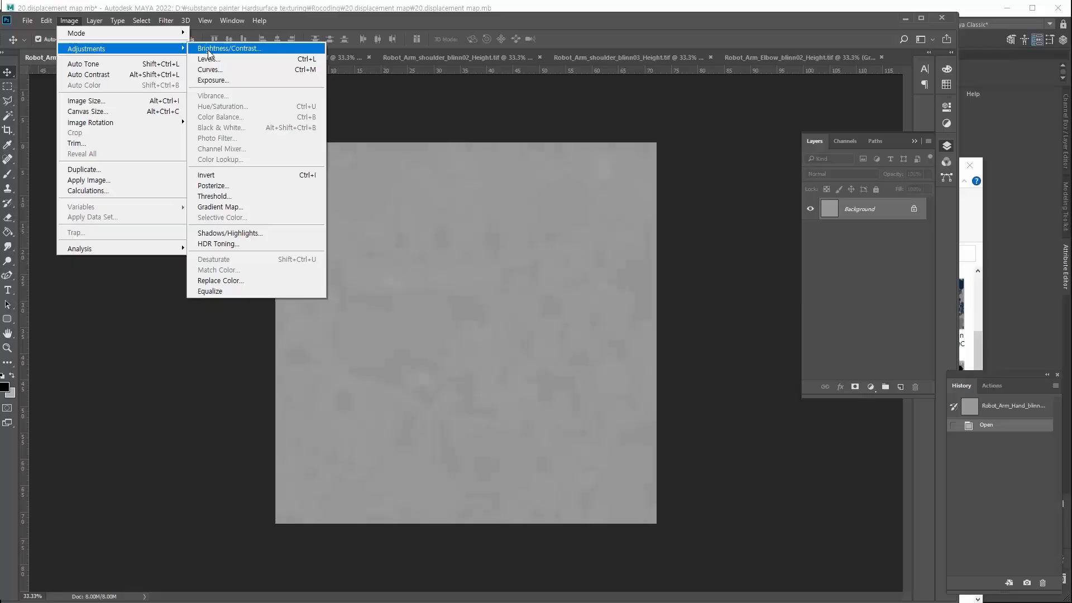
# Apply a levels adjustment to the texture with the midtone at 0.72
pyautogui.click(209, 58)
pyautogui.moveTo(658, 331); pyautogui.dragTo(721, 333)
pyautogui.moveTo(760, 331); pyautogui.dragTo(731, 332)
pyautogui.moveTo(800, 331); pyautogui.dragTo(727, 331)
pyautogui.moveTo(730, 331); pyautogui.dragTo(732, 332)
pyautogui.click(841, 225)
pyautogui.click(26, 20)
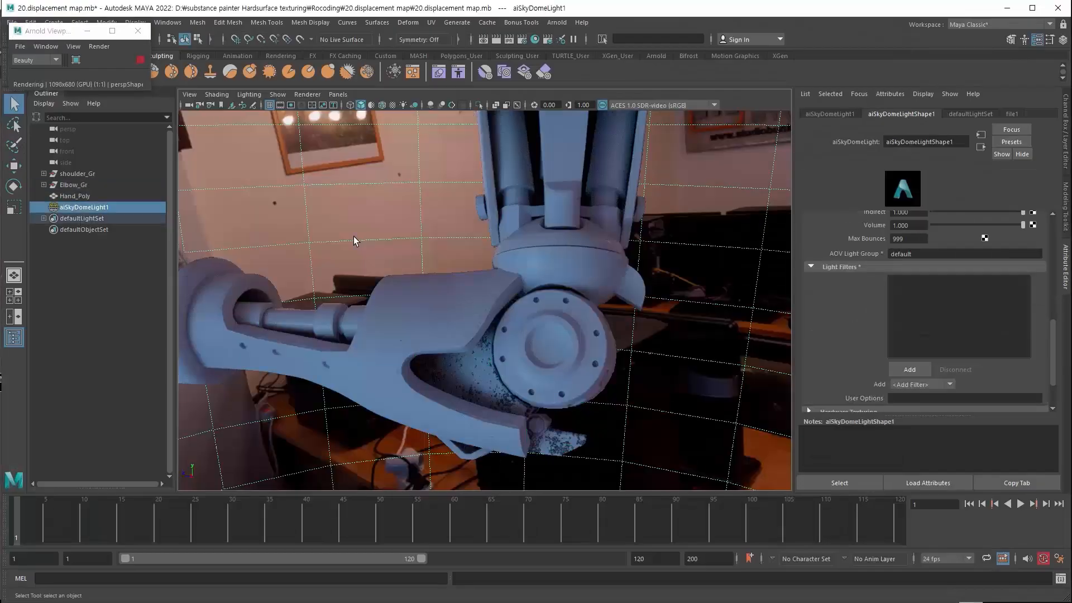
# Set the elbow's Metalness to 1, adjust colour offset, and show another AOV pass
pyautogui.click(566, 455)
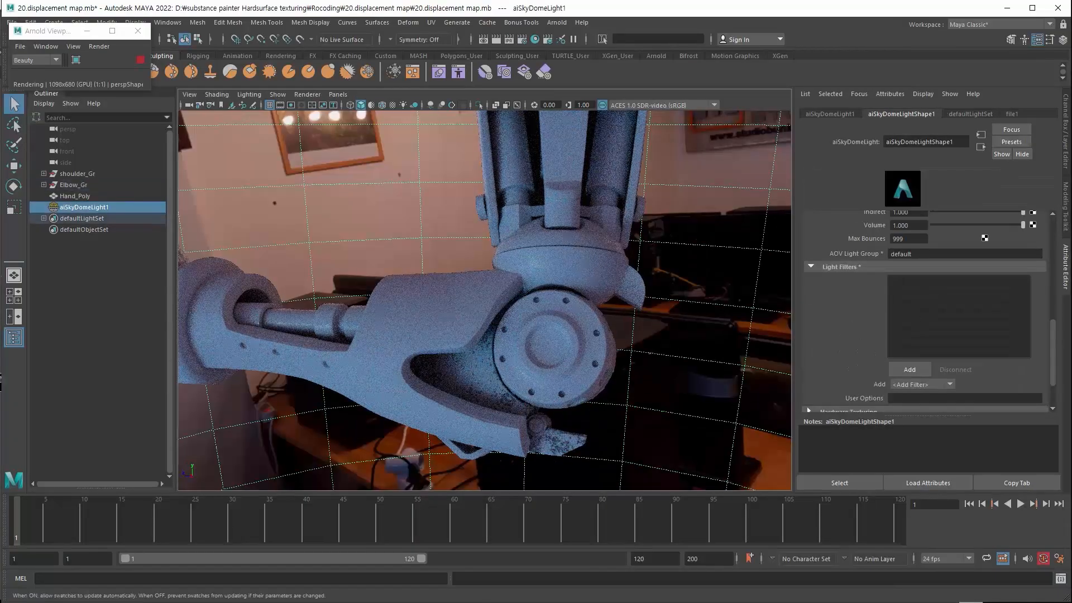
pyautogui.moveTo(930, 283); pyautogui.dragTo(1034, 284)
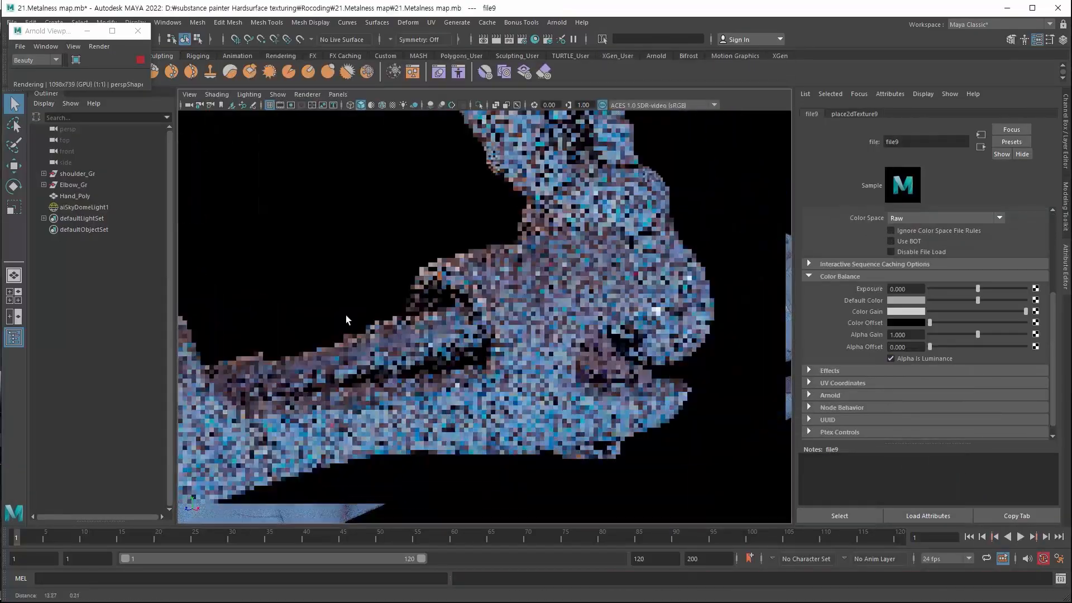
pyautogui.keyDown('alt'); pyautogui.moveTo(346, 320); pyautogui.dragTo(492, 373); pyautogui.keyUp('alt')
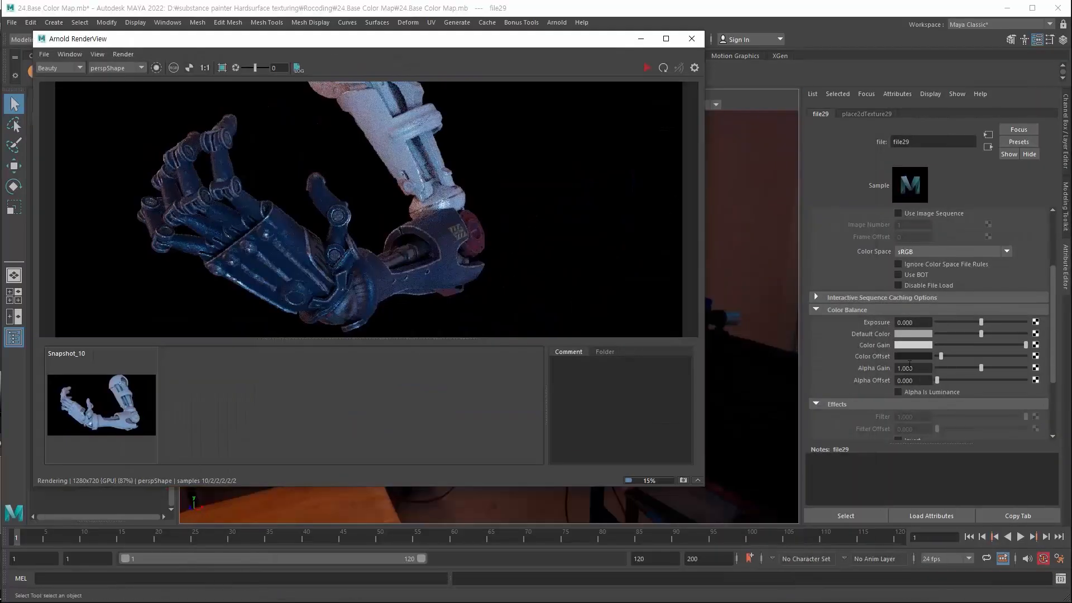
pyautogui.hotkey('ctrl', 'z')
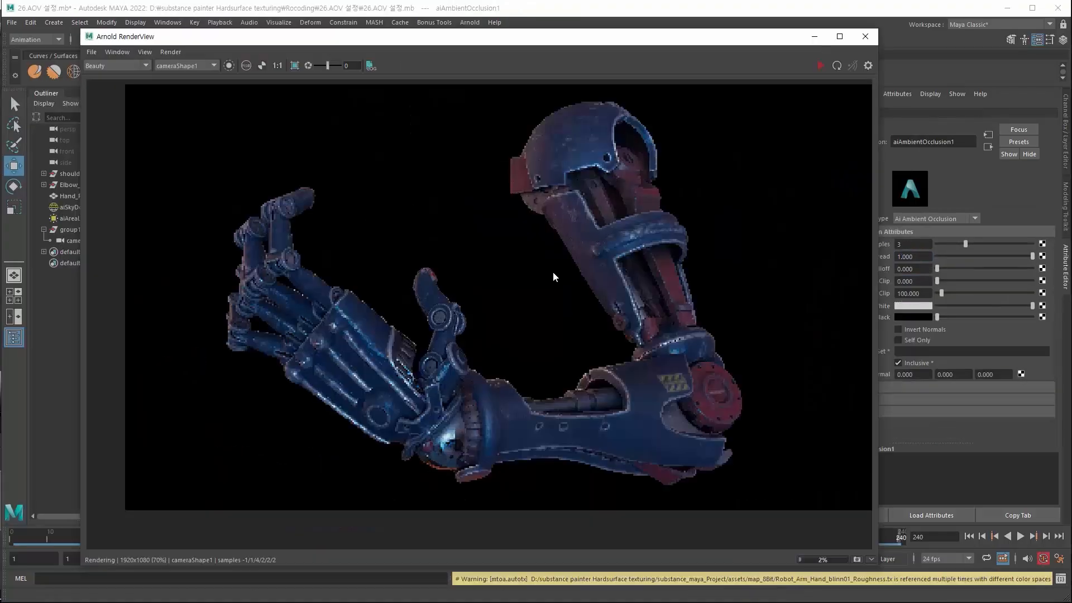
pyautogui.scroll(-2, 108, 65)
pyautogui.click(109, 68)
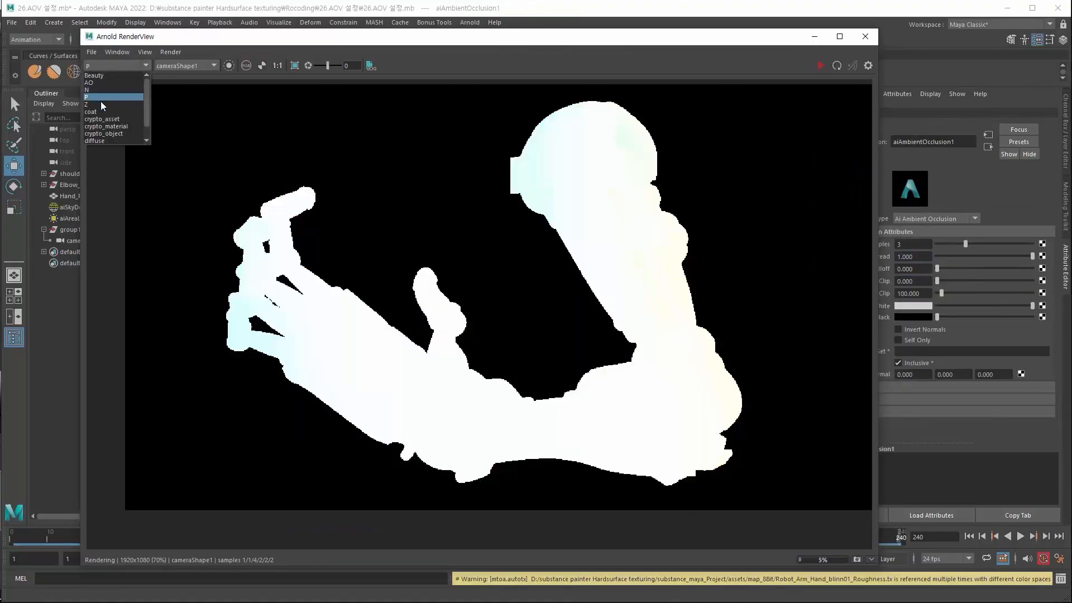
pyautogui.click(101, 102)
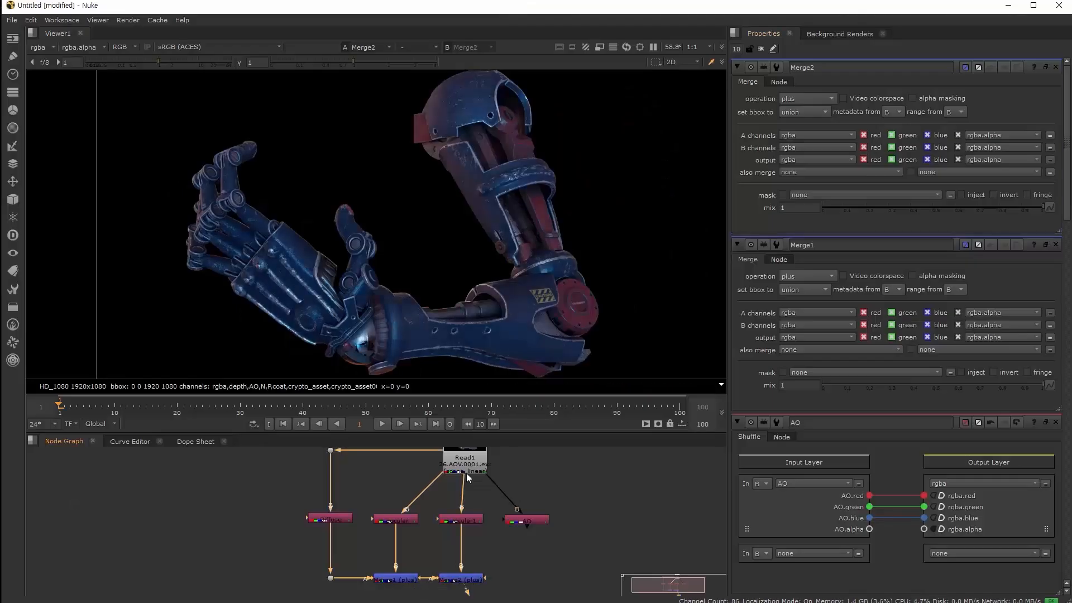
# Compare the raw Read1 render against the Merge2 result in the viewer
pyautogui.click(467, 474)
pyautogui.press('1')
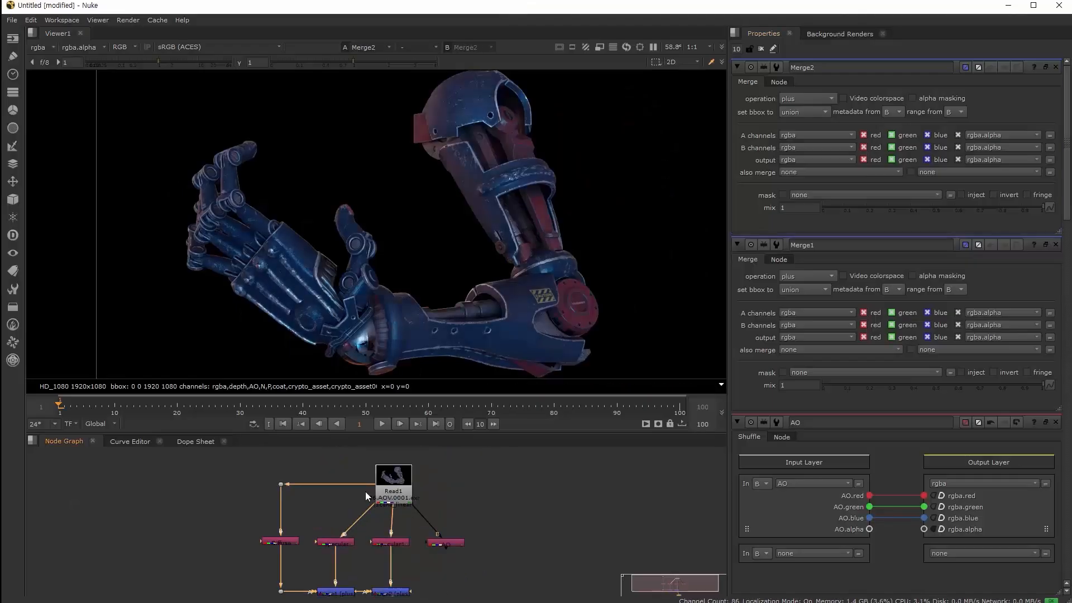
pyautogui.click(430, 546)
pyautogui.press('1')
pyautogui.scroll(2, 430, 547)
pyautogui.click(438, 454)
pyautogui.press('1')
pyautogui.scroll(2, 427, 496)
pyautogui.scroll(-1, 442, 511)
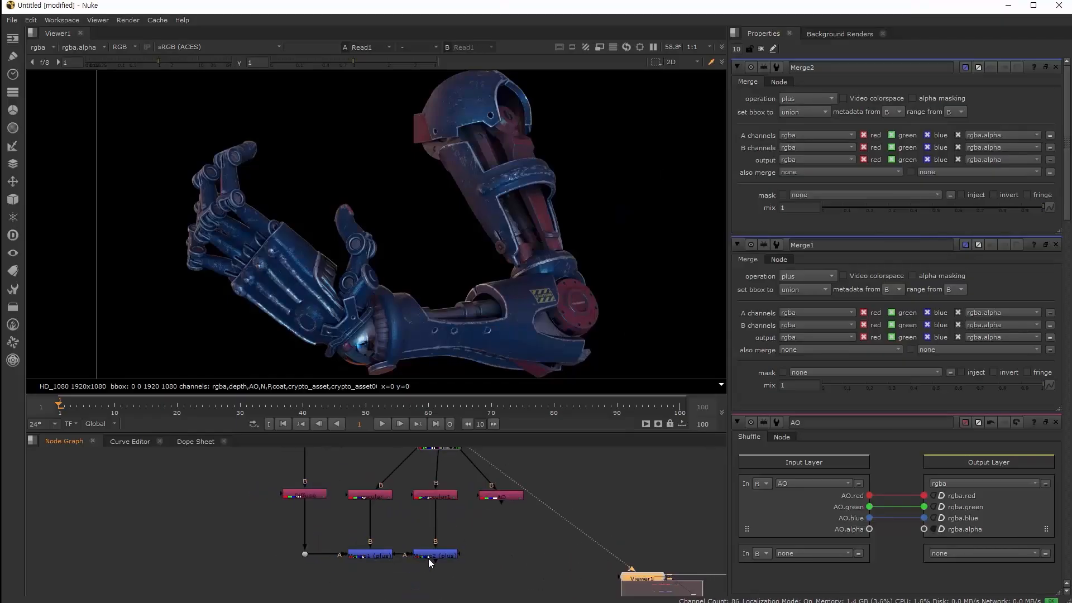
# Merge the AO pass over Merge2 into a new Merge3 node and view it
pyautogui.click(430, 559)
pyautogui.keyDown('shift'); pyautogui.click(500, 496); pyautogui.keyUp('shift')
pyautogui.press('m')
pyautogui.click(497, 553)
pyautogui.press('1')
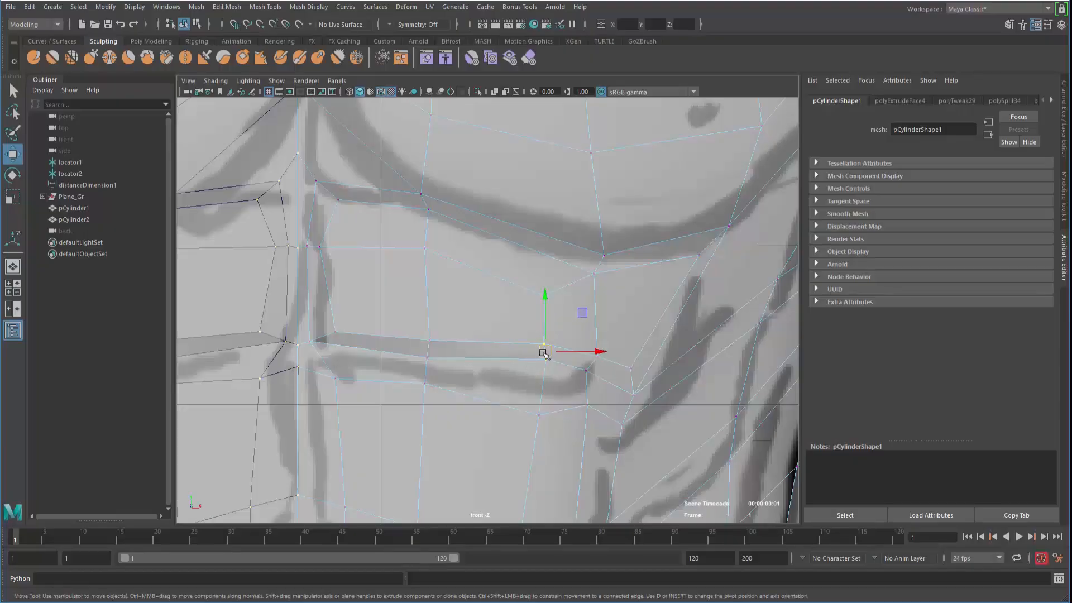
# Select an edge of the chest panel in Edge mode
pyautogui.moveTo(543, 260); pyautogui.dragTo(538, 202, button='right')
pyautogui.click(543, 355)
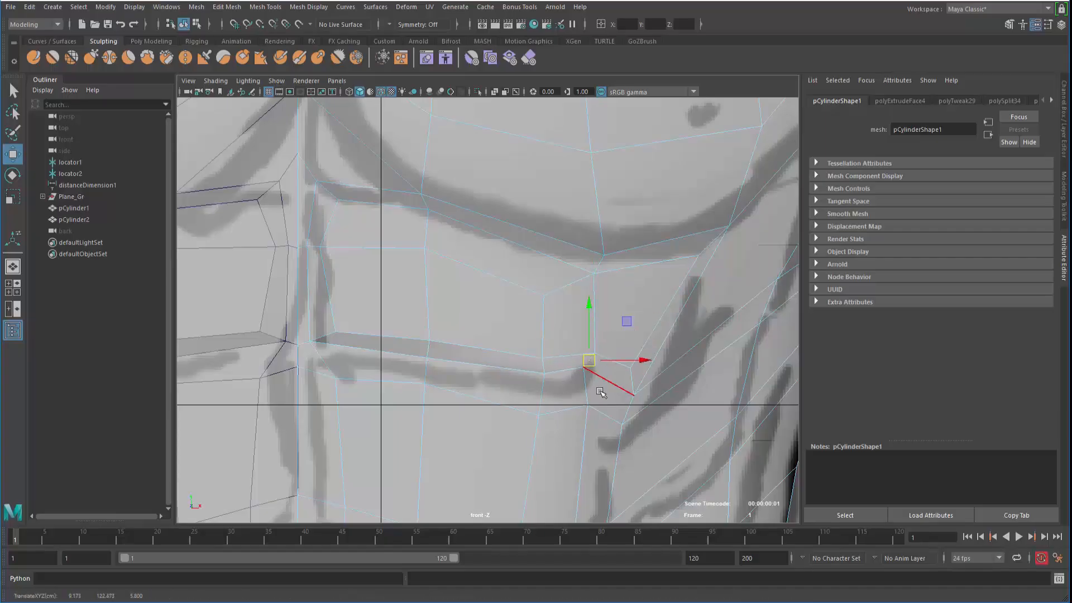
# Move a chest panel vertex onto the sketch line and select the upper and lower panel edges
pyautogui.click(635, 384)
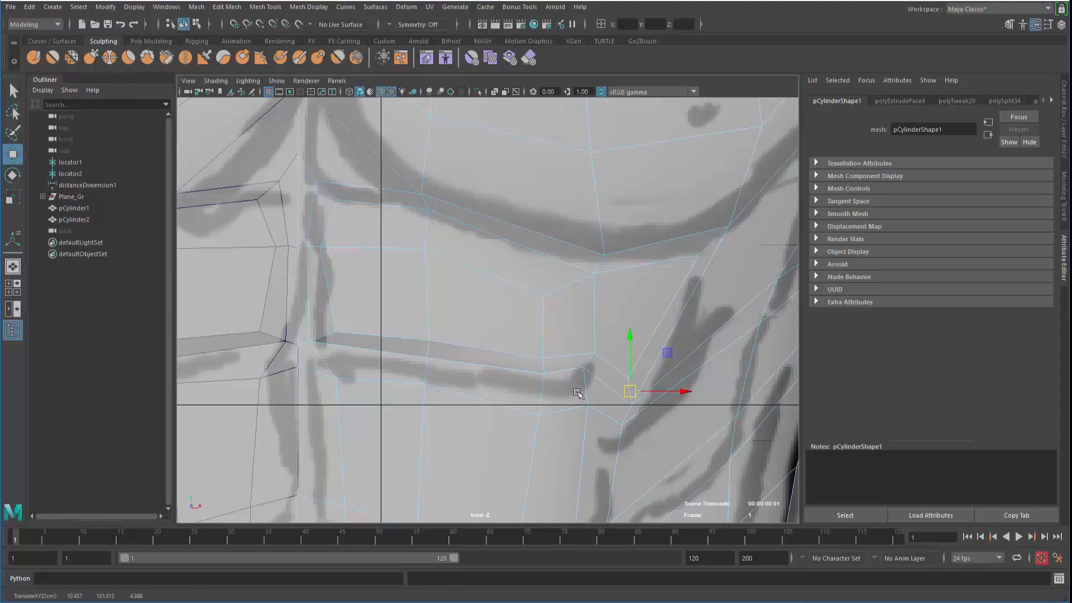
pyautogui.scroll(-2, 417, 362)
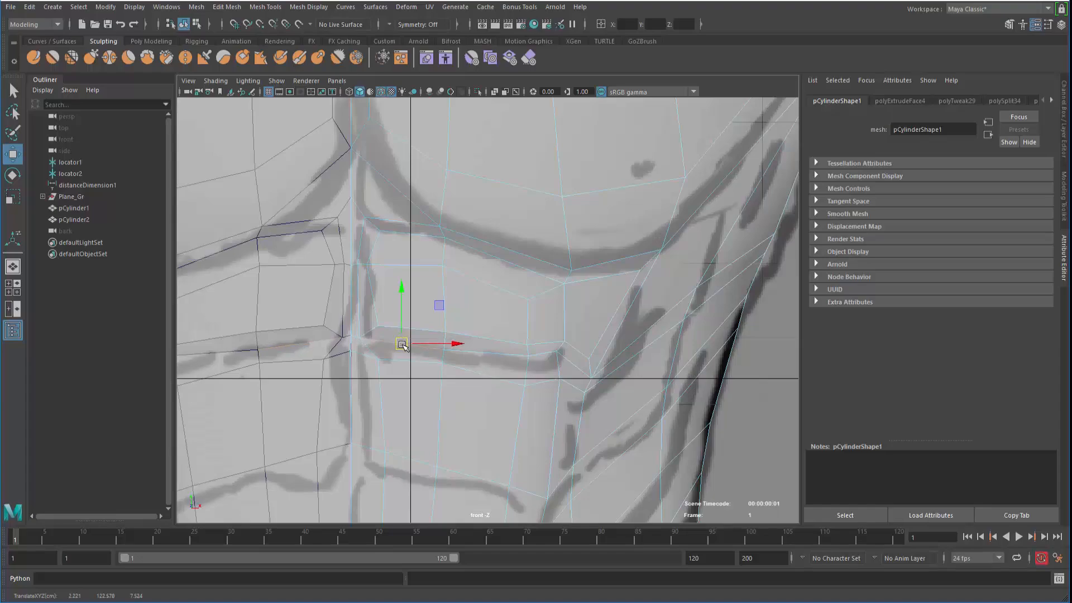
pyautogui.moveTo(402, 344); pyautogui.dragTo(488, 358)
pyautogui.scroll(-2, 304, 263)
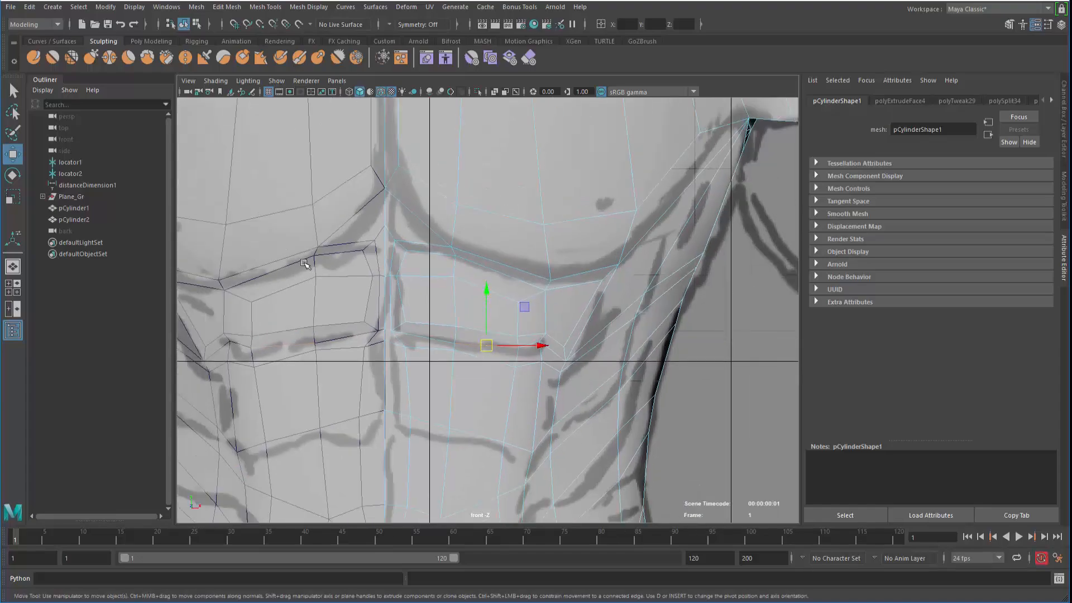
pyautogui.click(436, 256)
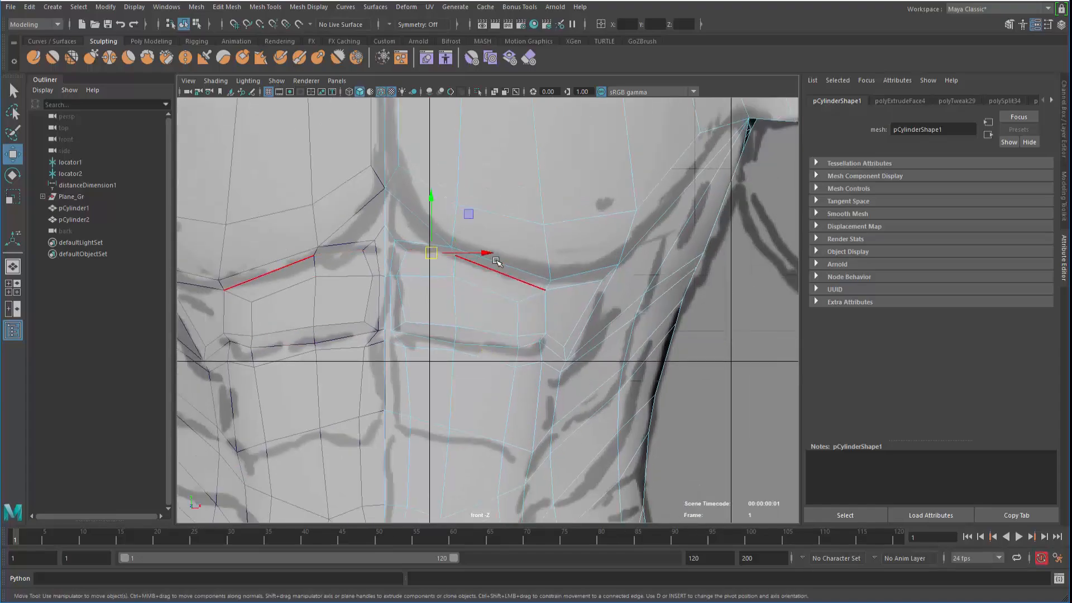
pyautogui.click(518, 281)
# Preview the torso smoothed in the perspective view and orbit around to inspect the chest
pyautogui.press('space')
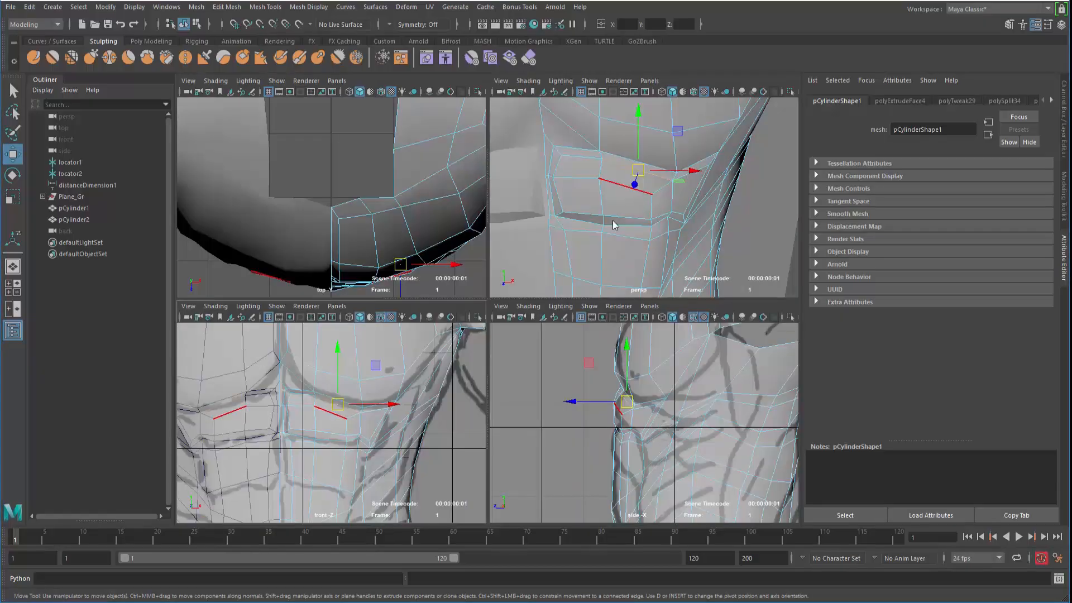
pyautogui.press('space')
pyautogui.keyDown('alt'); pyautogui.moveTo(552, 277); pyautogui.dragTo(306, 335, button='right'); pyautogui.keyUp('alt')
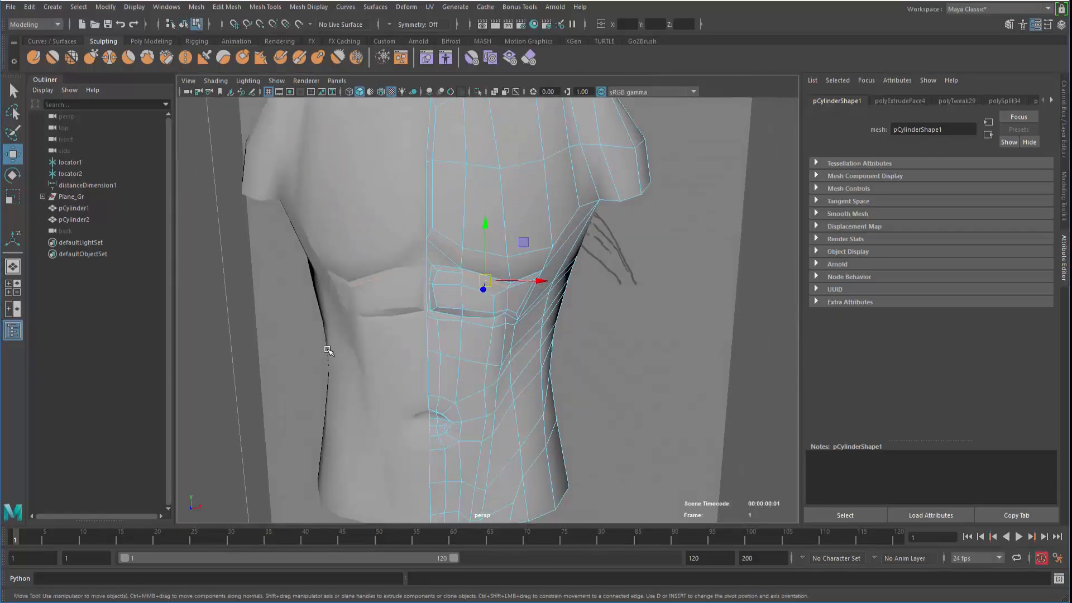
pyautogui.press('F8')
pyautogui.press('3')
pyautogui.click(263, 358)
pyautogui.moveTo(402, 366)
pyautogui.keyDown('alt'); pyautogui.mouseDown()
pyautogui.moveTo(328, 364)
pyautogui.moveTo(398, 374)
pyautogui.mouseUp(); pyautogui.keyUp('alt')
pyautogui.hotkey('ctrl', 'z')
pyautogui.keyDown('alt'); pyautogui.moveTo(398, 374); pyautogui.dragTo(443, 373, button='right'); pyautogui.keyUp('alt')
pyautogui.moveTo(443, 373)
pyautogui.keyDown('alt'); pyautogui.mouseDown()
pyautogui.moveTo(422, 304)
pyautogui.moveTo(335, 340)
pyautogui.moveTo(426, 363)
pyautogui.moveTo(470, 352)
pyautogui.moveTo(426, 350)
pyautogui.moveTo(419, 338)
pyautogui.mouseUp(); pyautogui.keyUp('alt')
pyautogui.keyDown('alt'); pyautogui.moveTo(419, 338); pyautogui.dragTo(522, 333, button='right'); pyautogui.keyUp('alt')
pyautogui.keyDown('alt'); pyautogui.moveTo(413, 297); pyautogui.dragTo(420, 315); pyautogui.keyUp('alt')
pyautogui.rightClick(420, 314)
pyautogui.click(296, 374)
# Enlarge the front view and frame it on the lower chest panels
pyautogui.press('space')
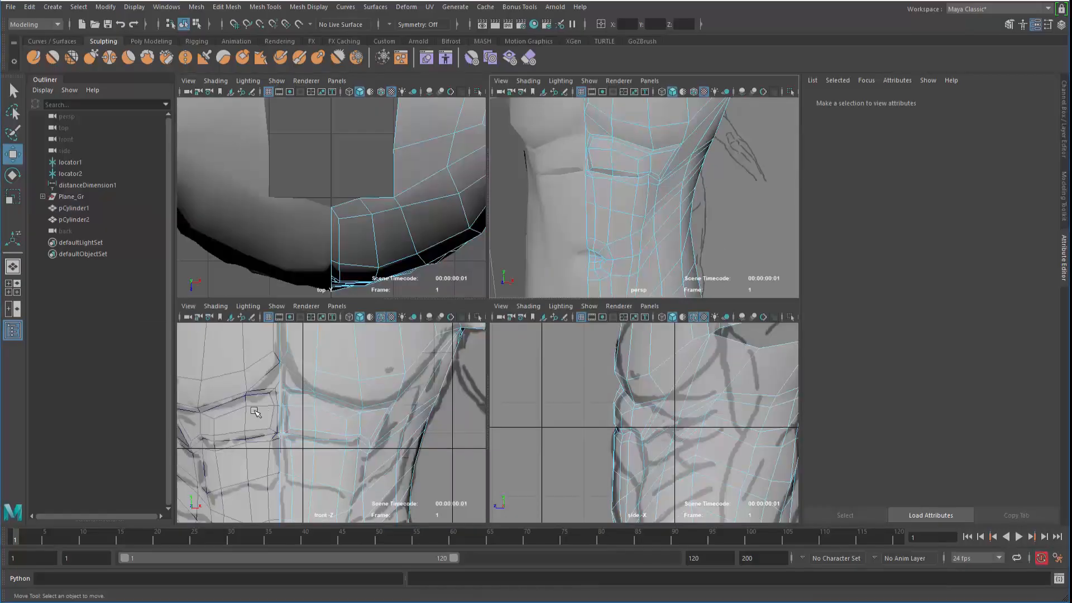
pyautogui.press('space')
pyautogui.keyDown('alt'); pyautogui.moveTo(361, 411); pyautogui.dragTo(474, 410, button='right'); pyautogui.keyUp('alt')
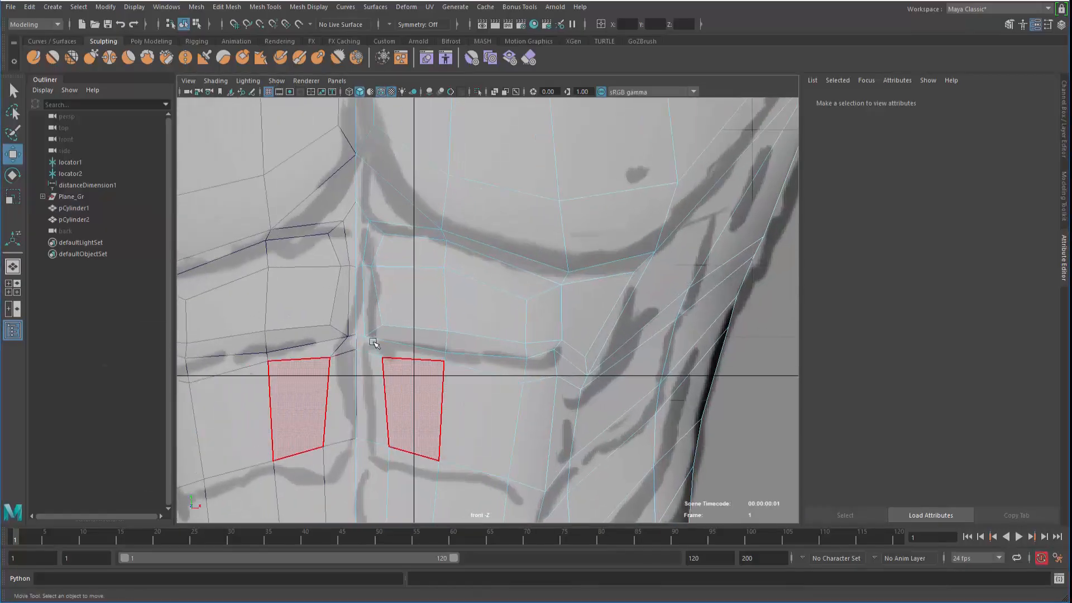
pyautogui.keyDown('alt'); pyautogui.moveTo(374, 347); pyautogui.dragTo(375, 230, button='middle'); pyautogui.keyUp('alt')
pyautogui.keyDown('alt'); pyautogui.moveTo(510, 308); pyautogui.dragTo(430, 304, button='right'); pyautogui.keyUp('alt')
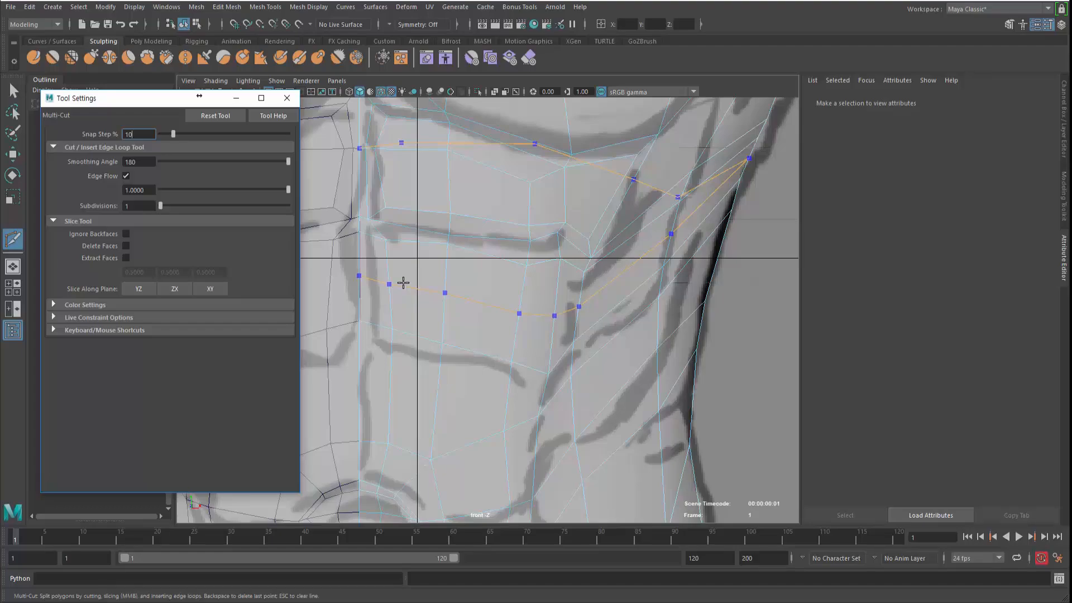
# Hide the Multi-Cut tool settings and maximize the perspective view over the torso mesh
pyautogui.click(239, 103)
pyautogui.press('space')
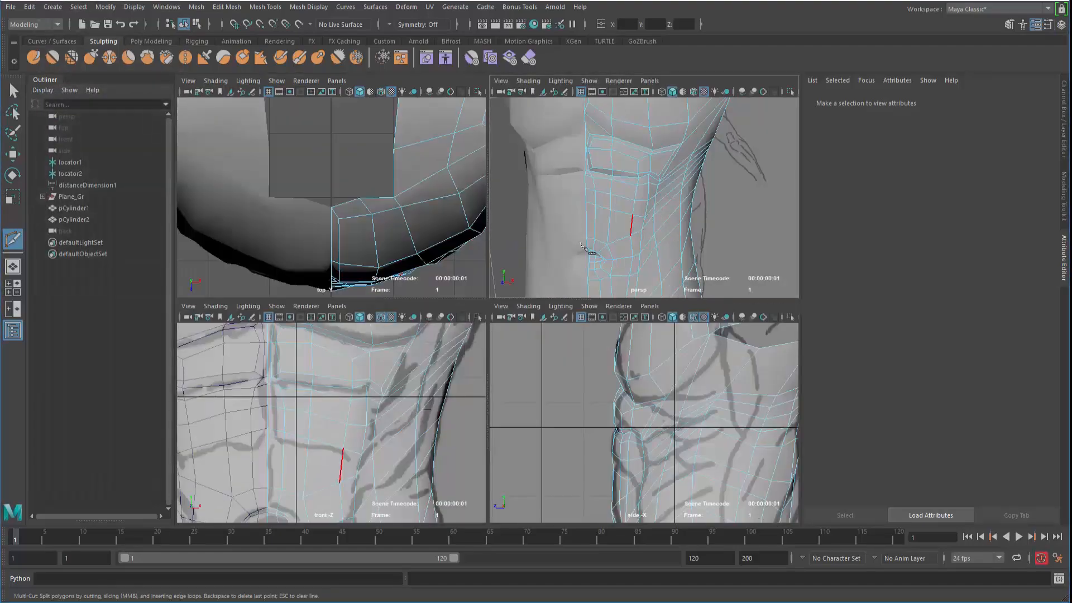
pyautogui.press('space')
pyautogui.rightClick(419, 304)
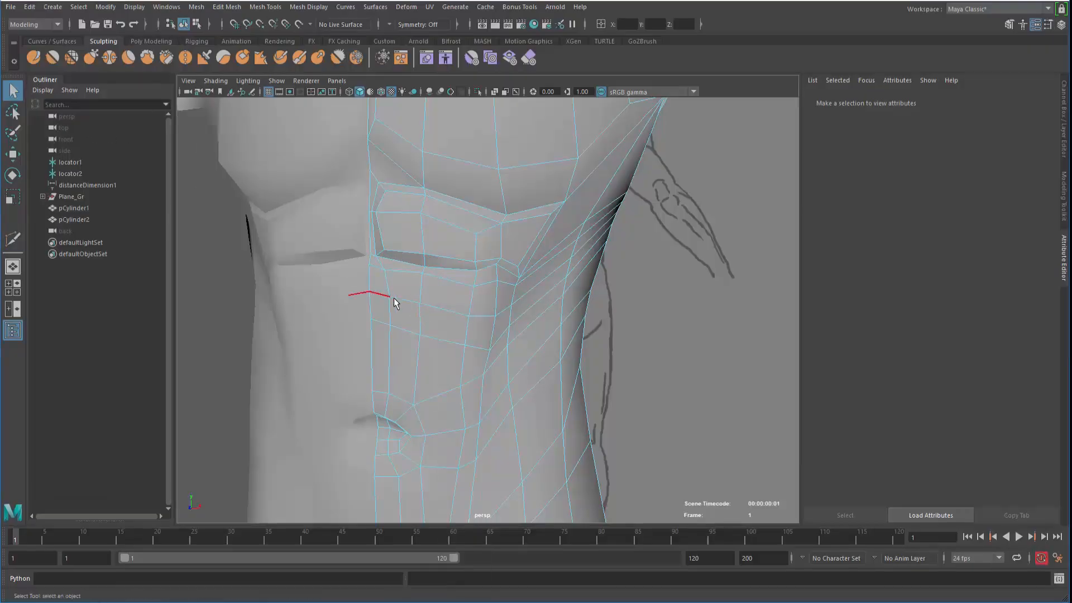
# Select an edge loop around the torso and slide it down with the Move tool
pyautogui.doubleClick(404, 303)
pyautogui.keyDown('alt'); pyautogui.moveTo(475, 305); pyautogui.dragTo(302, 303); pyautogui.keyUp('alt')
pyautogui.keyDown('alt'); pyautogui.moveTo(373, 292); pyautogui.dragTo(375, 291, button='middle'); pyautogui.keyUp('alt')
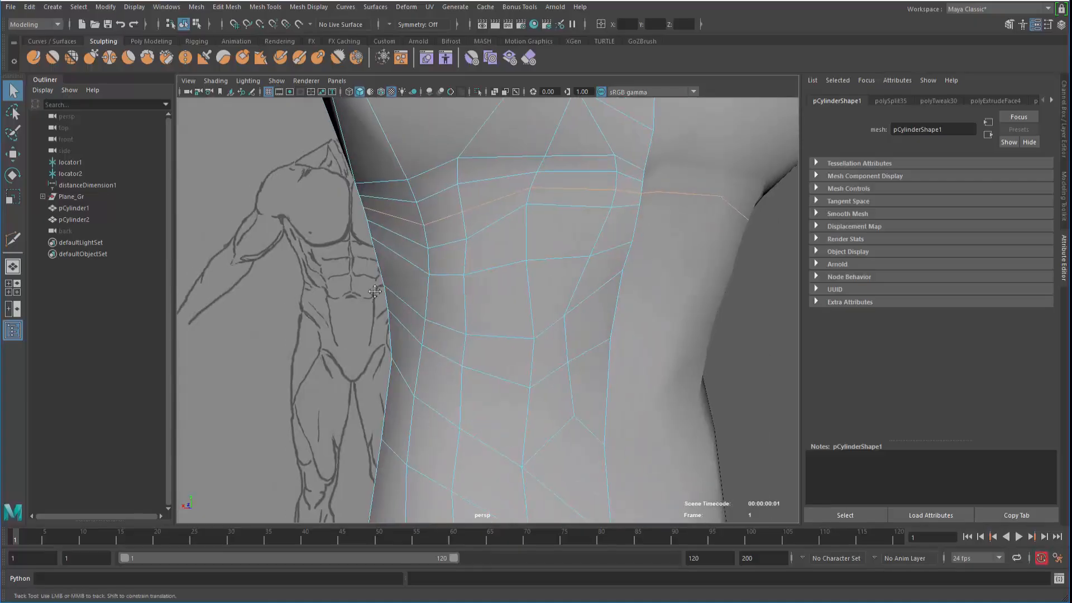
pyautogui.moveTo(375, 291)
pyautogui.keyDown('alt'); pyautogui.mouseDown()
pyautogui.moveTo(402, 293)
pyautogui.moveTo(501, 246)
pyautogui.mouseUp(); pyautogui.keyUp('alt')
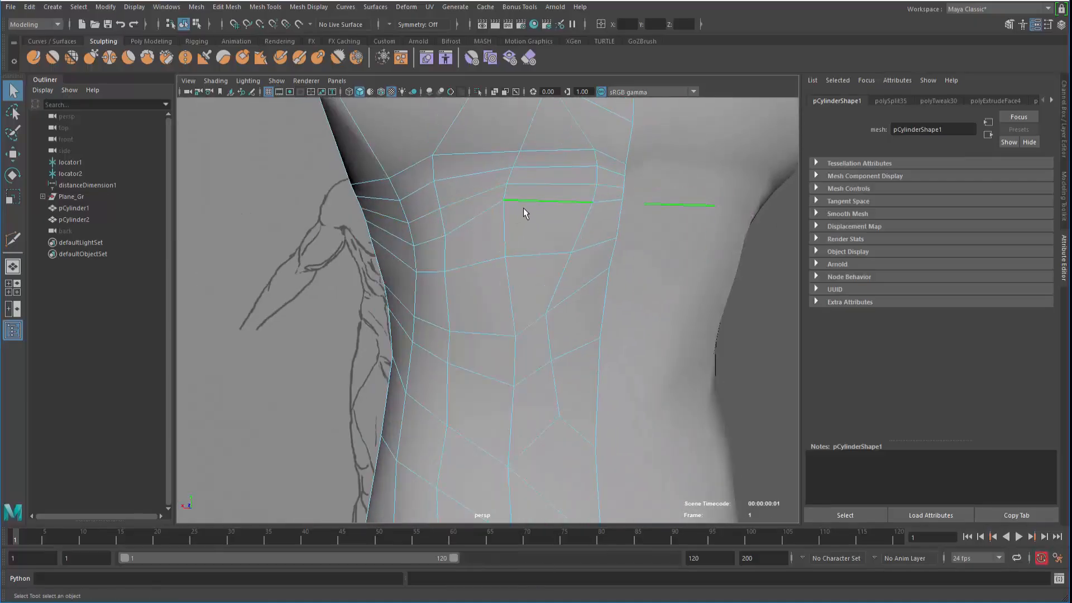
pyautogui.press('w')
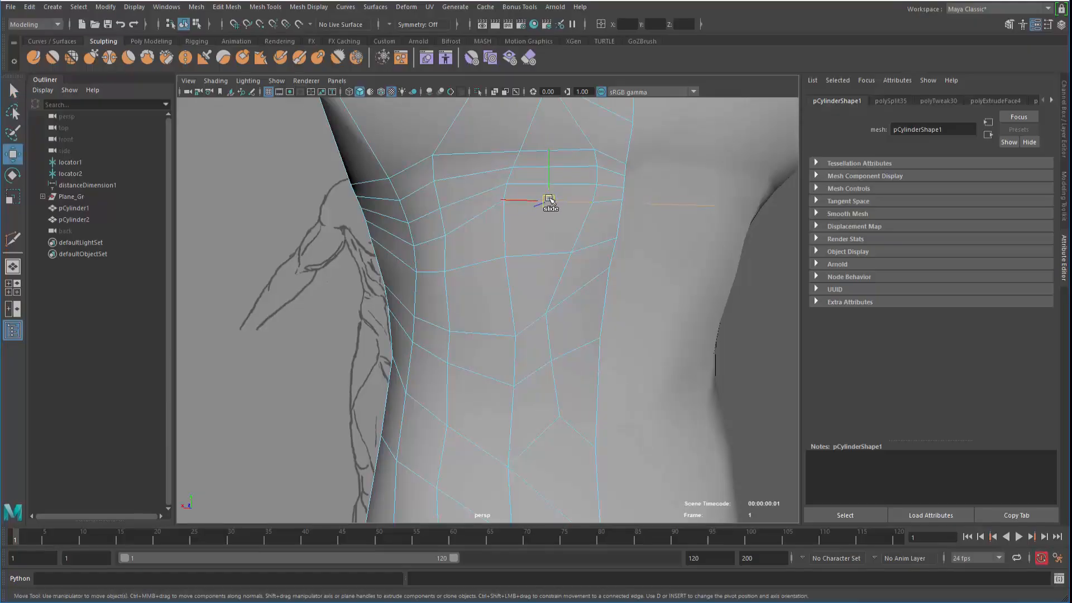
pyautogui.keyDown('ctrl'); pyautogui.keyDown('shift'); pyautogui.moveTo(550, 200); pyautogui.dragTo(547, 231); pyautogui.keyUp('shift'); pyautogui.keyUp('ctrl')
# Slide the upper chest edge pair downward and reframe the torso straight on
pyautogui.click(553, 186)
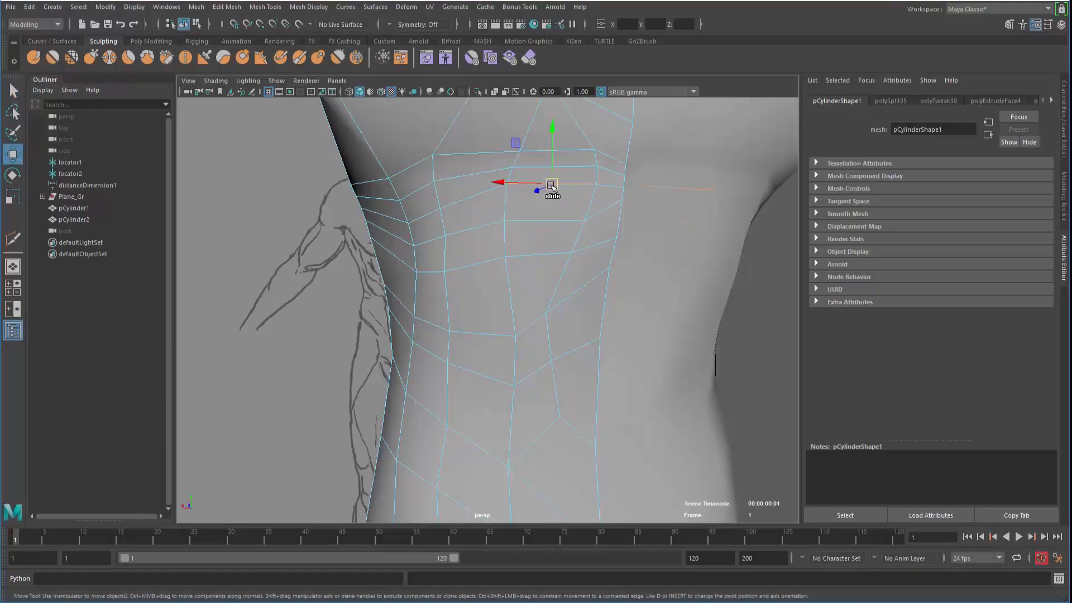
pyautogui.keyDown('ctrl'); pyautogui.keyDown('shift'); pyautogui.moveTo(552, 185); pyautogui.dragTo(550, 197); pyautogui.keyUp('shift'); pyautogui.keyUp('ctrl')
pyautogui.keyDown('alt'); pyautogui.moveTo(460, 241); pyautogui.dragTo(368, 230, button='right'); pyautogui.keyUp('alt')
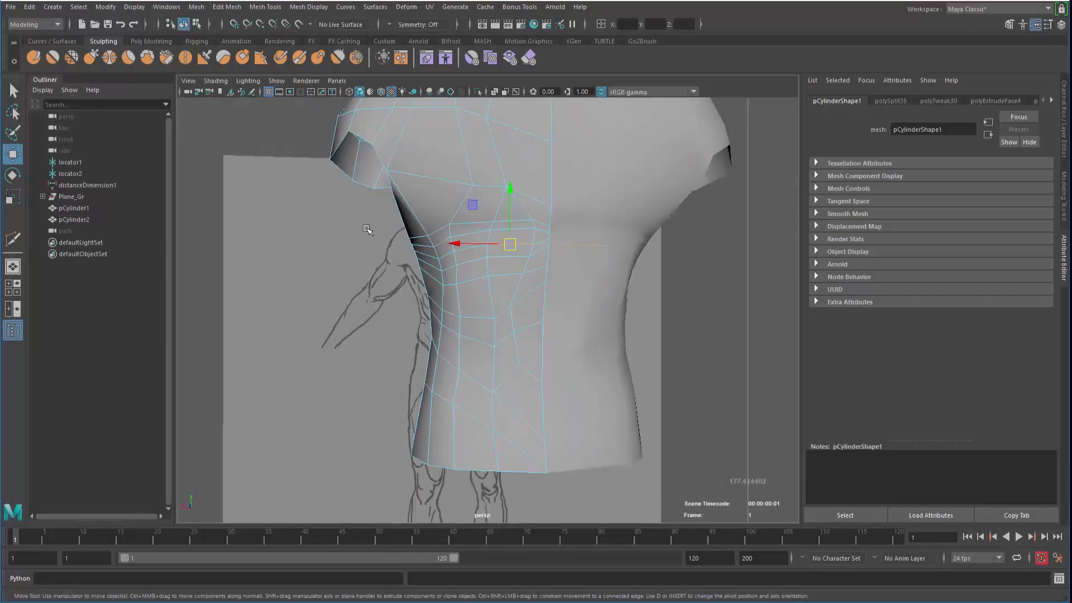
pyautogui.keyDown('alt'); pyautogui.moveTo(369, 229); pyautogui.dragTo(424, 240); pyautogui.keyUp('alt')
pyautogui.keyDown('alt'); pyautogui.moveTo(424, 239); pyautogui.dragTo(515, 239, button='right'); pyautogui.keyUp('alt')
# In vertex mode, adjust a centre-line vertex and select the next one
pyautogui.rightClick(545, 231)
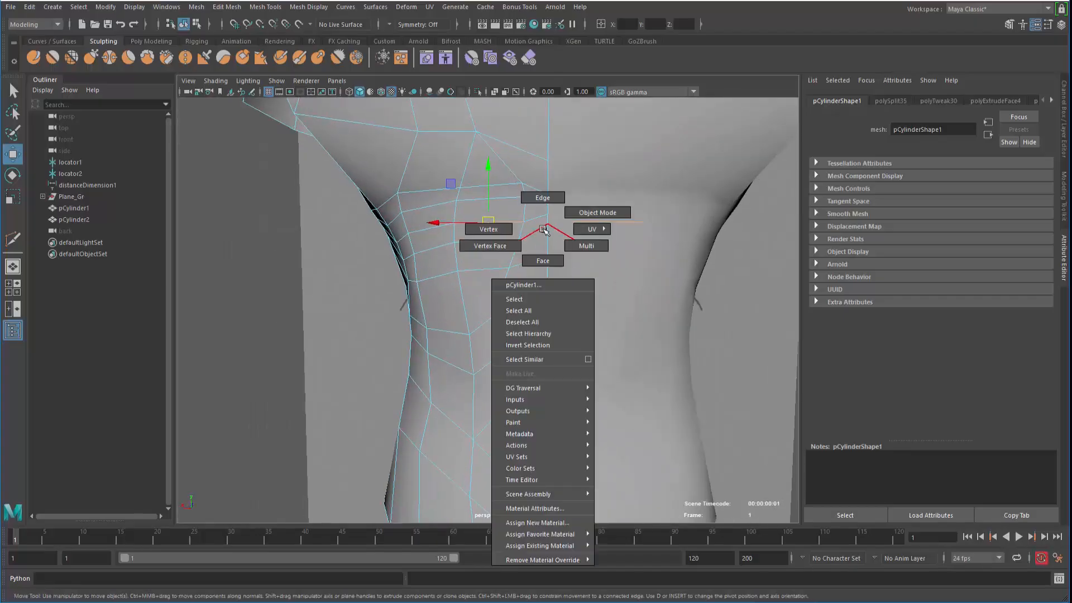
pyautogui.click(490, 229)
pyautogui.click(547, 228)
pyautogui.moveTo(546, 228)
pyautogui.keyDown('ctrl'); pyautogui.keyDown('shift'); pyautogui.mouseDown()
pyautogui.moveTo(547, 242)
pyautogui.moveTo(548, 225)
pyautogui.mouseUp(); pyautogui.keyUp('shift'); pyautogui.keyUp('ctrl')
pyautogui.click(278, 268)
pyautogui.click(547, 215)
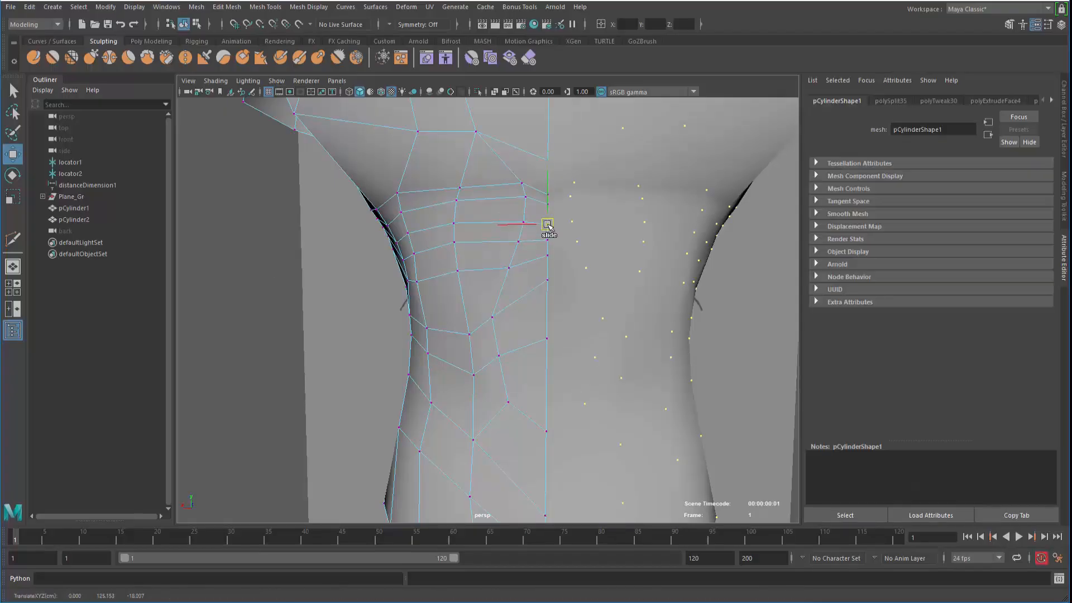
# Orbit around the torso to inspect it, then return to the front view
pyautogui.keyDown('alt'); pyautogui.moveTo(365, 277); pyautogui.dragTo(343, 285); pyautogui.keyUp('alt')
pyautogui.keyDown('alt'); pyautogui.moveTo(482, 248); pyautogui.dragTo(464, 273); pyautogui.keyUp('alt')
pyautogui.scroll(-6, 442, 265)
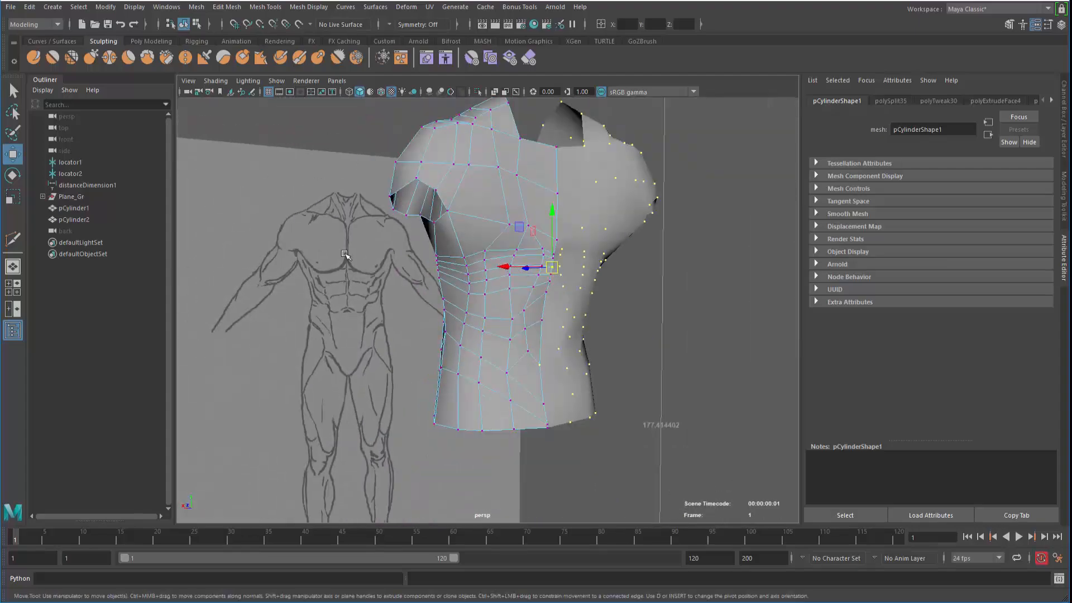
pyautogui.keyDown('alt'); pyautogui.moveTo(357, 268); pyautogui.dragTo(636, 290); pyautogui.keyUp('alt')
pyautogui.scroll(4, 648, 322)
pyautogui.moveTo(440, 260); pyautogui.dragTo(373, 283, button='right')
pyautogui.press('space')
pyautogui.press('space')
pyautogui.scroll(2, 402, 389)
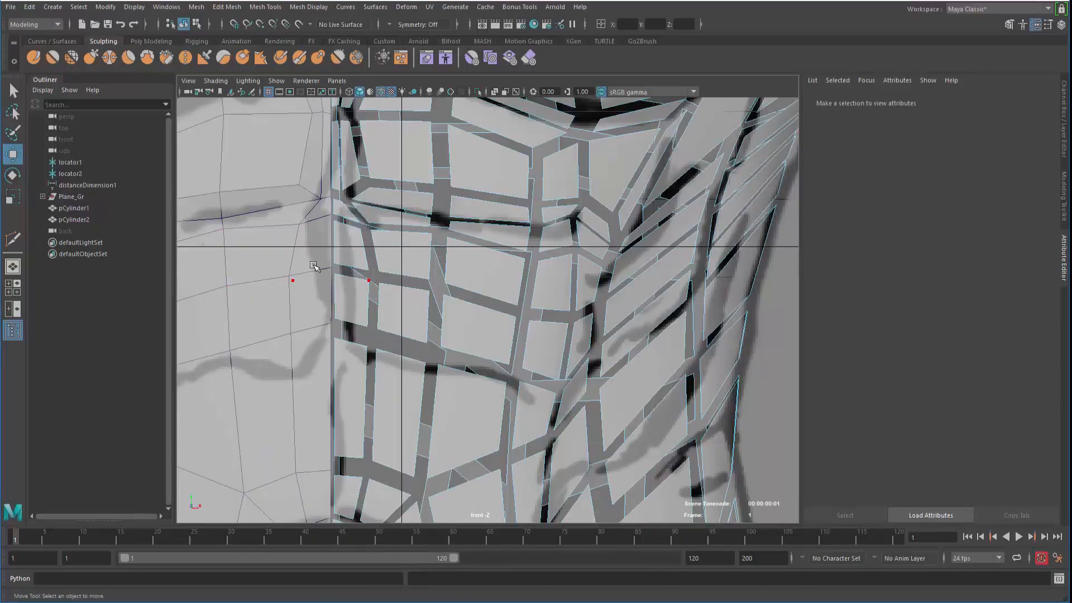
# Move four chest vertices onto the sketch's pectoral lines in the front view
pyautogui.click(366, 280)
pyautogui.moveTo(373, 276); pyautogui.dragTo(348, 272)
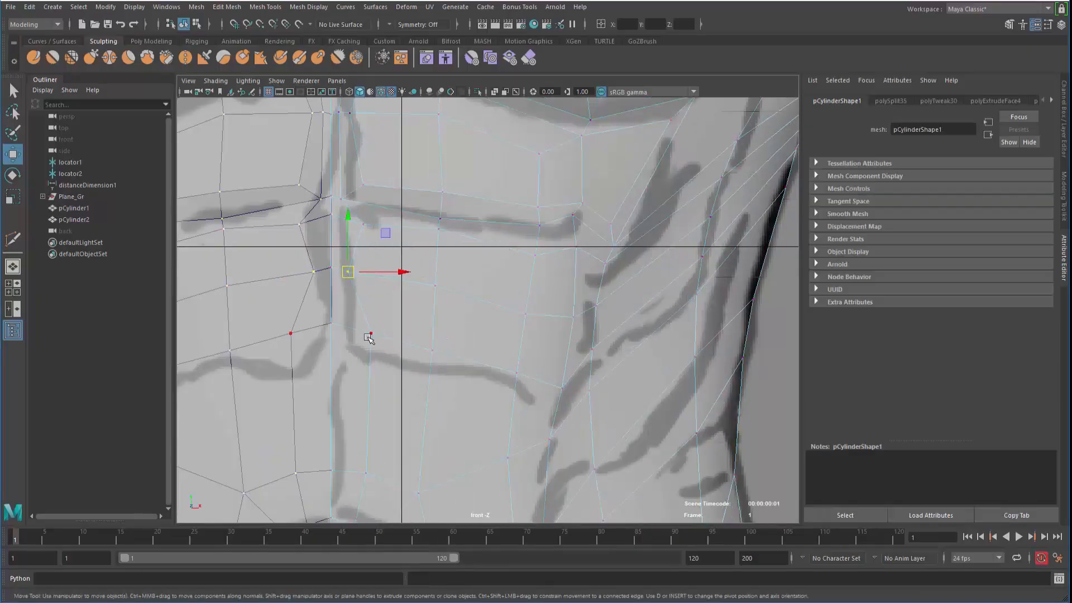
pyautogui.click(369, 335)
pyautogui.moveTo(369, 334); pyautogui.dragTo(351, 338)
pyautogui.click(364, 224)
pyautogui.moveTo(371, 218); pyautogui.dragTo(360, 225)
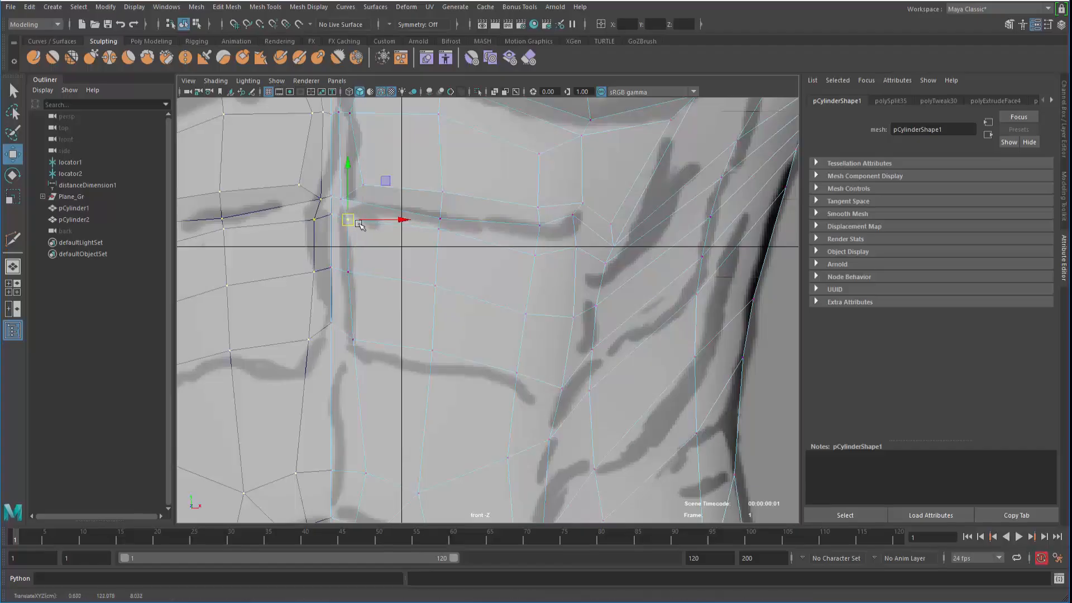
pyautogui.click(533, 259)
pyautogui.moveTo(533, 260); pyautogui.dragTo(534, 254)
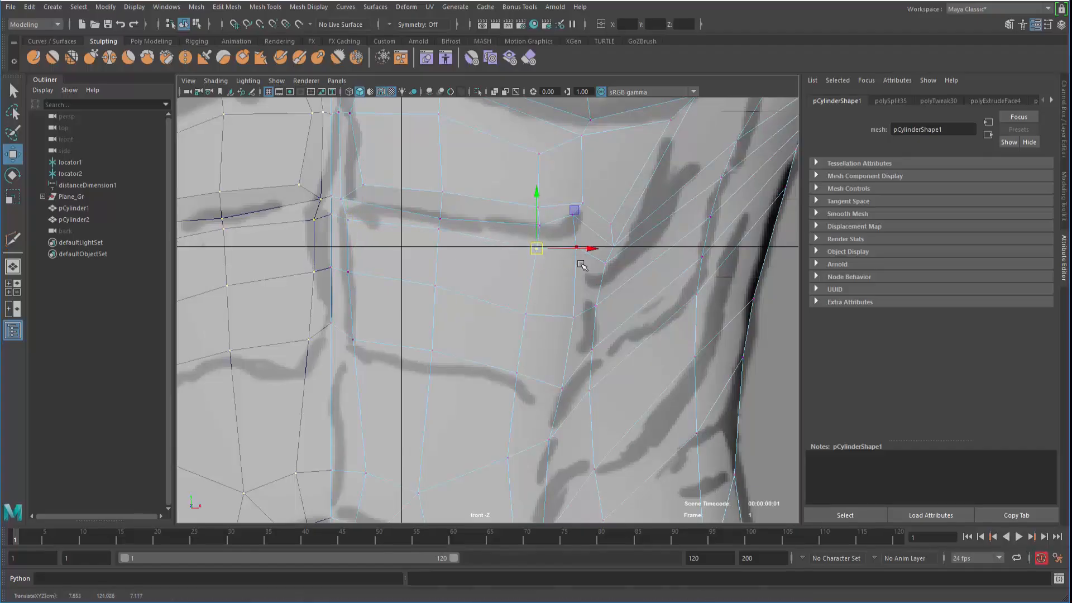
# Reposition the outer and central chest vertices to match the sketch's chest outline
pyautogui.press('q')
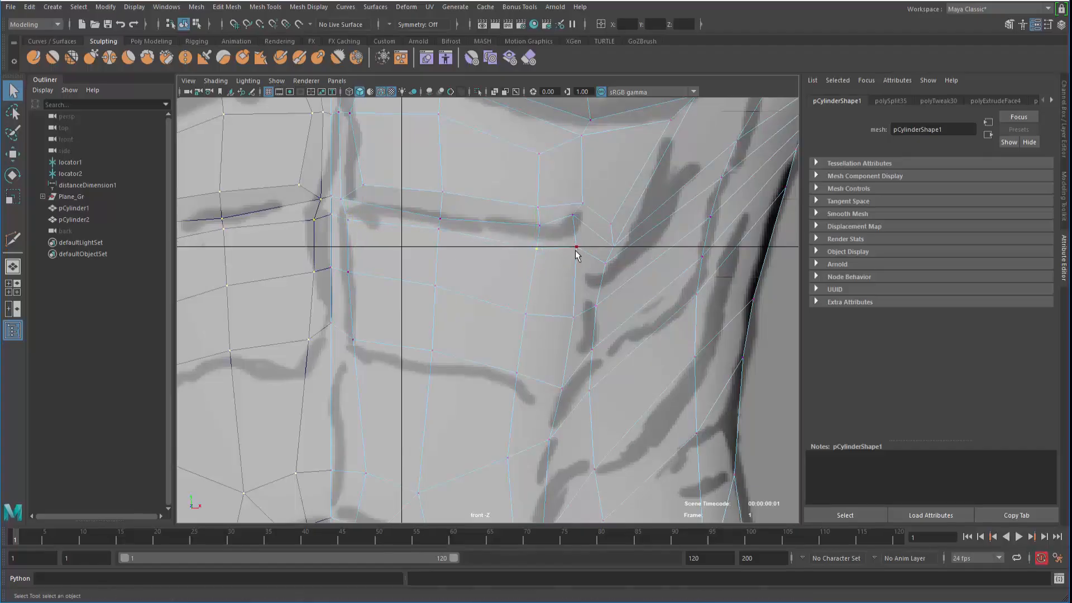
pyautogui.press('w')
pyautogui.moveTo(579, 250); pyautogui.dragTo(593, 266)
pyautogui.click(605, 264)
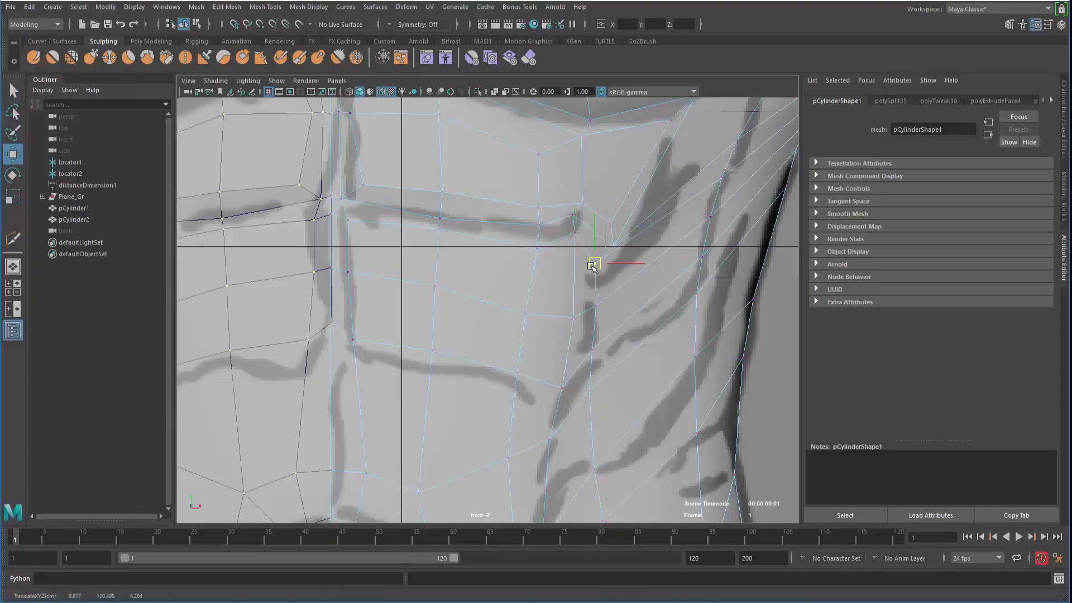
pyautogui.click(593, 306)
pyautogui.click(537, 249)
pyautogui.moveTo(539, 248); pyautogui.dragTo(534, 242)
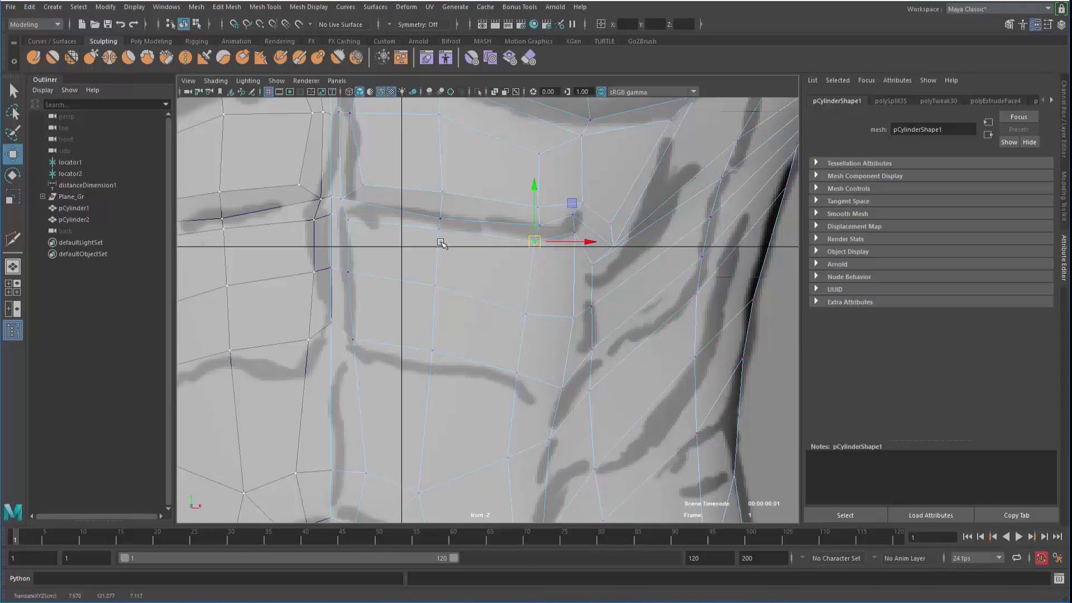
# Select the five chest panel faces
pyautogui.moveTo(411, 232); pyautogui.dragTo(409, 259, button='right')
pyautogui.click(383, 253)
pyautogui.keyDown('shift'); pyautogui.click(397, 314); pyautogui.keyUp('shift')
pyautogui.keyDown('shift'); pyautogui.click(464, 327); pyautogui.keyUp('shift')
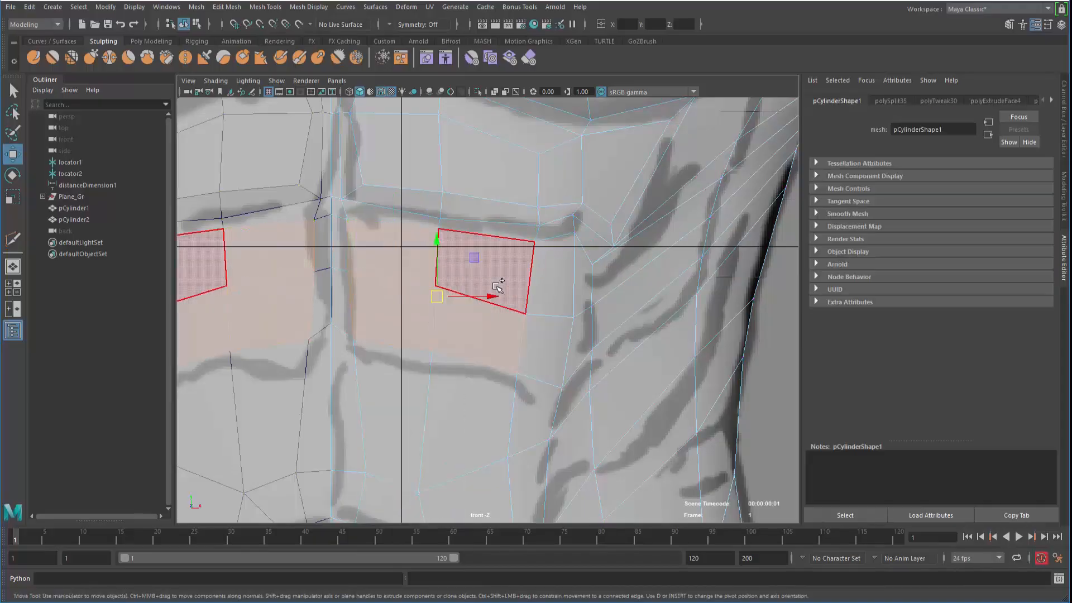
pyautogui.keyDown('shift'); pyautogui.click(494, 288); pyautogui.keyUp('shift')
pyautogui.keyDown('shift'); pyautogui.click(544, 288); pyautogui.keyUp('shift')
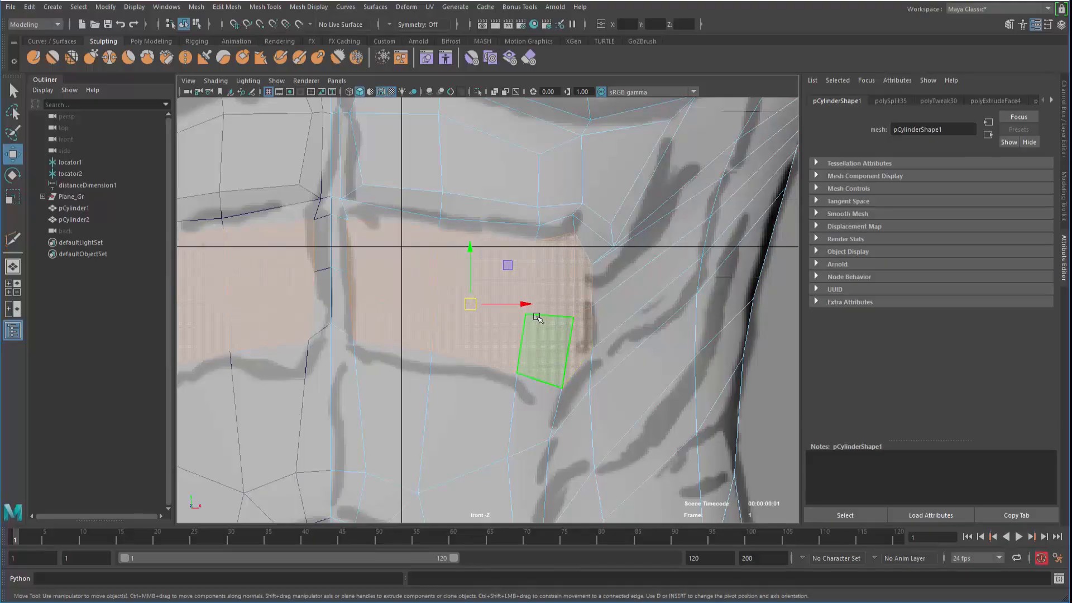
# In perspective, select the two edges below the chest and move them vertically
pyautogui.press('space')
pyautogui.press('space')
pyautogui.moveTo(475, 293)
pyautogui.keyDown('alt'); pyautogui.mouseDown()
pyautogui.moveTo(455, 268)
pyautogui.moveTo(429, 273)
pyautogui.moveTo(423, 235)
pyautogui.moveTo(459, 289)
pyautogui.moveTo(486, 289)
pyautogui.mouseUp(); pyautogui.keyUp('alt')
pyautogui.scroll(3, 474, 271)
pyautogui.moveTo(460, 261); pyautogui.dragTo(461, 195, button='right')
pyautogui.click(507, 285)
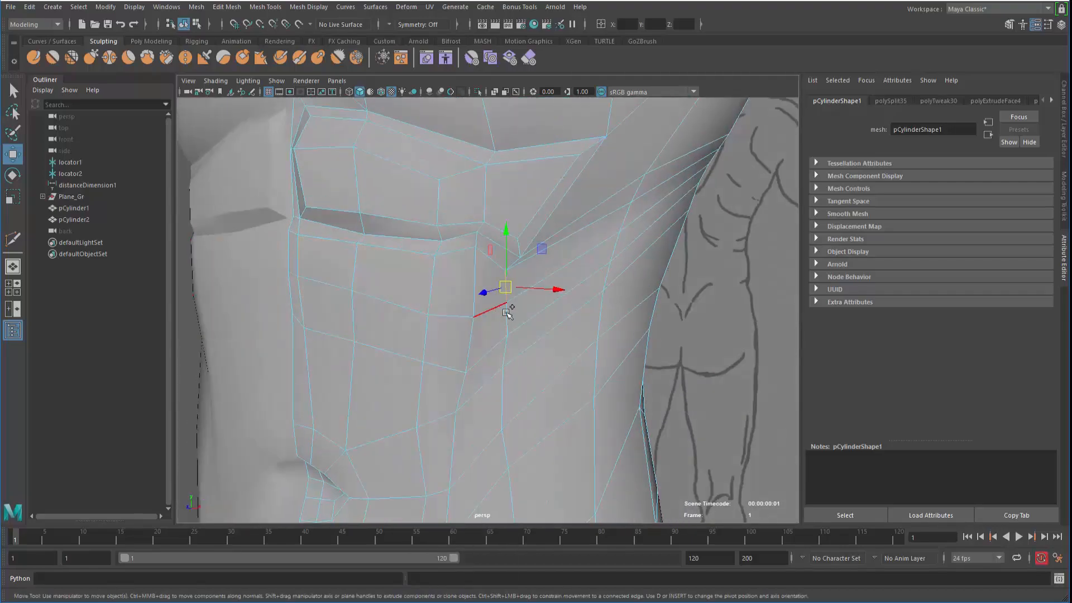
pyautogui.keyDown('shift'); pyautogui.click(507, 318); pyautogui.keyUp('shift')
pyautogui.keyDown('alt'); pyautogui.moveTo(432, 316); pyautogui.dragTo(591, 217); pyautogui.keyUp('alt')
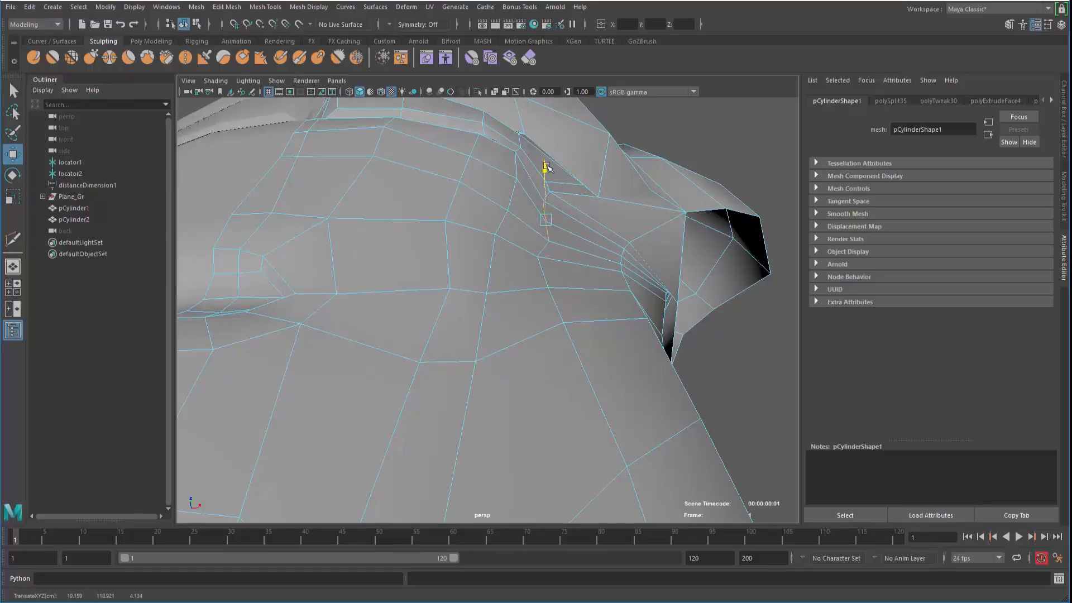
pyautogui.moveTo(547, 166); pyautogui.dragTo(547, 157)
# Select the lower edge near the armpit and review the chest before returning to front view
pyautogui.keyDown('alt'); pyautogui.moveTo(575, 224); pyautogui.dragTo(594, 268); pyautogui.keyUp('alt')
pyautogui.click(540, 279)
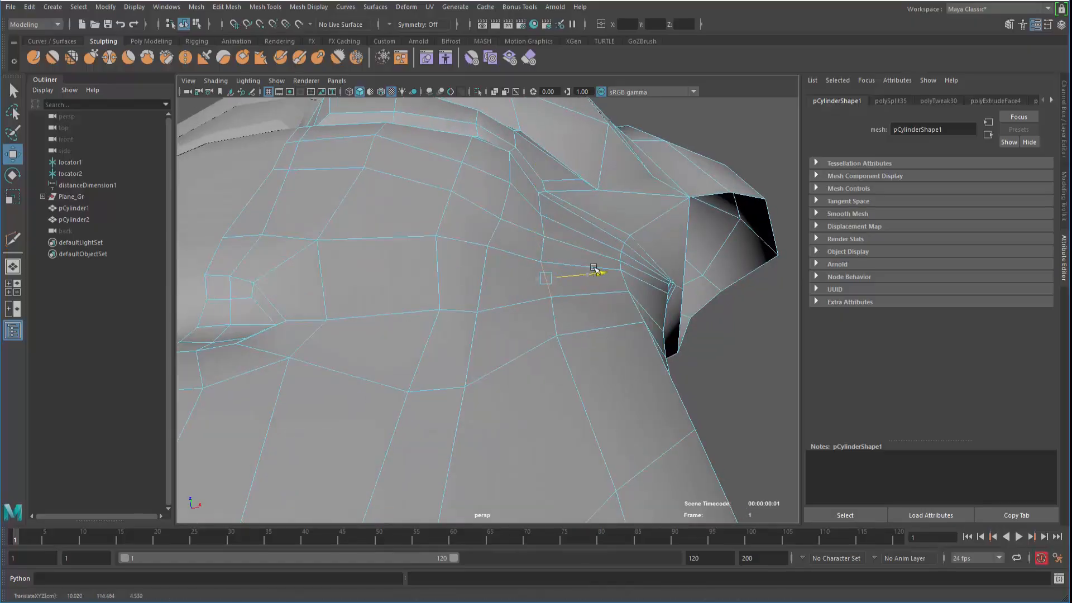
pyautogui.keyDown('alt'); pyautogui.moveTo(541, 229); pyautogui.dragTo(451, 243); pyautogui.keyUp('alt')
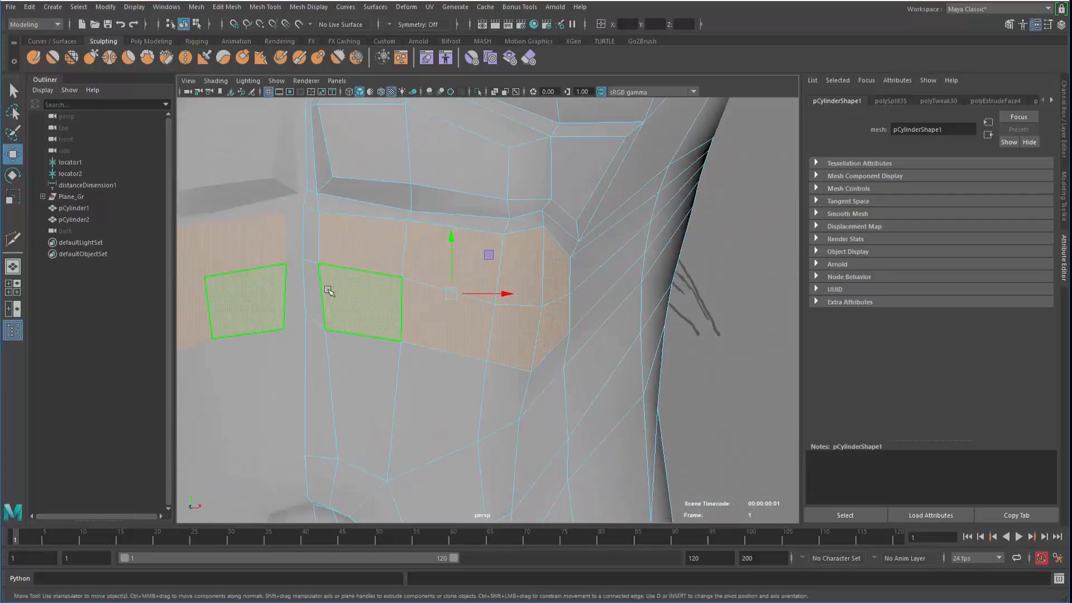
pyautogui.keyDown('alt'); pyautogui.moveTo(328, 290); pyautogui.dragTo(345, 291); pyautogui.keyUp('alt')
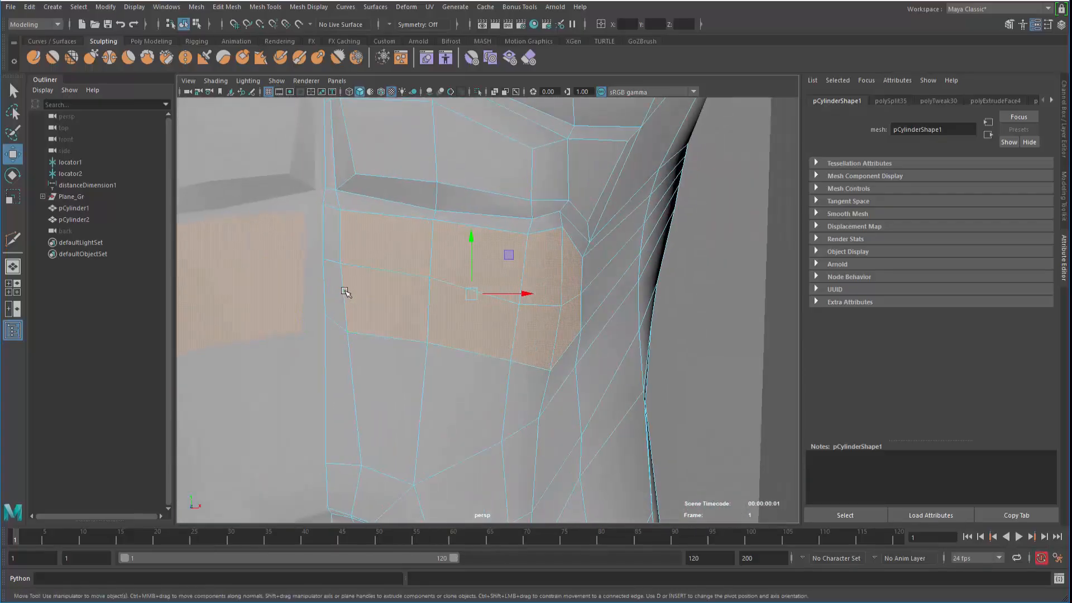
pyautogui.press('space')
pyautogui.press('space')
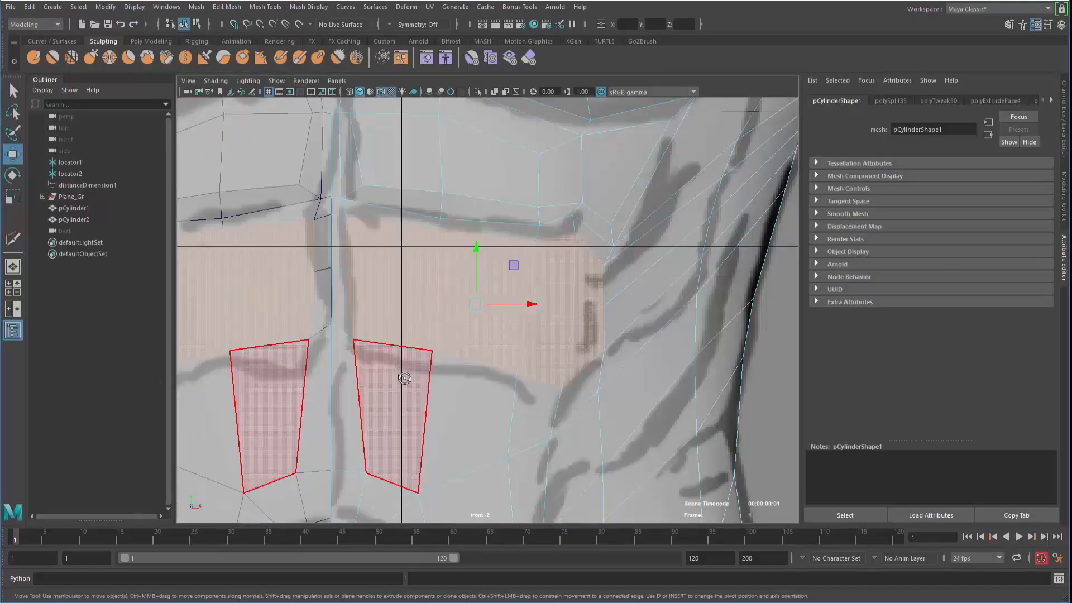
pyautogui.keyDown('shift'); pyautogui.rightClick(500, 282); pyautogui.keyUp('shift')
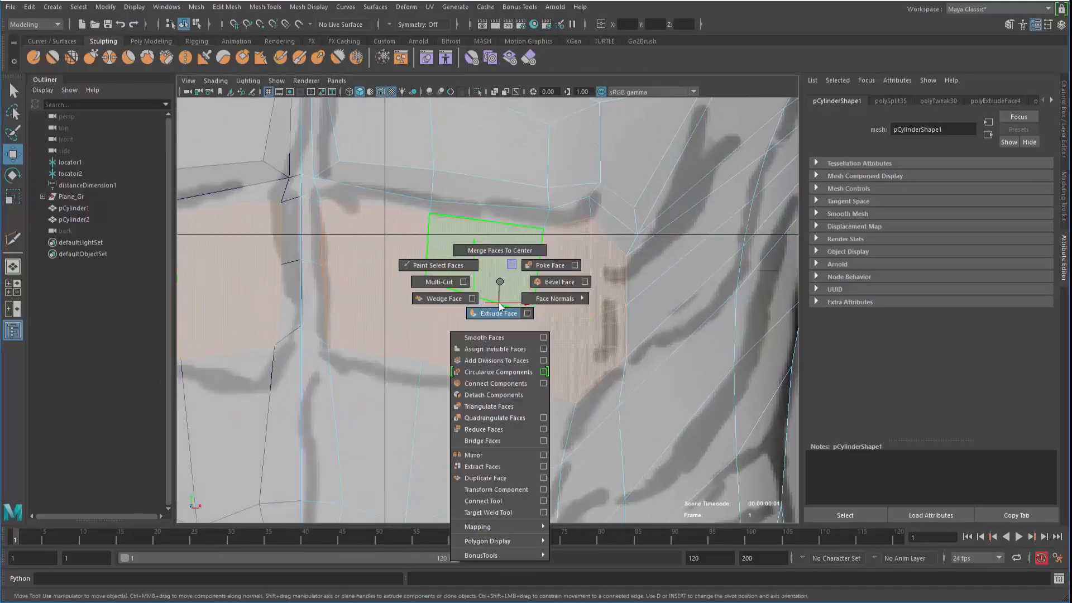
pyautogui.click(499, 305)
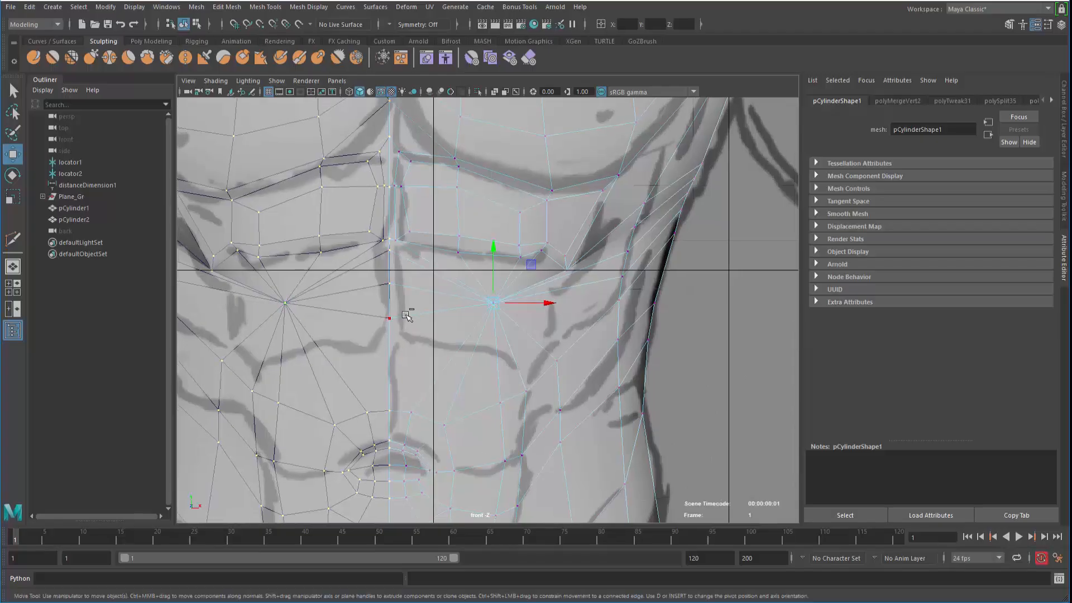
pyautogui.hotkey('ctrl', 'z')
pyautogui.keyDown('alt'); pyautogui.moveTo(431, 379); pyautogui.dragTo(432, 314, button='middle'); pyautogui.keyUp('alt')
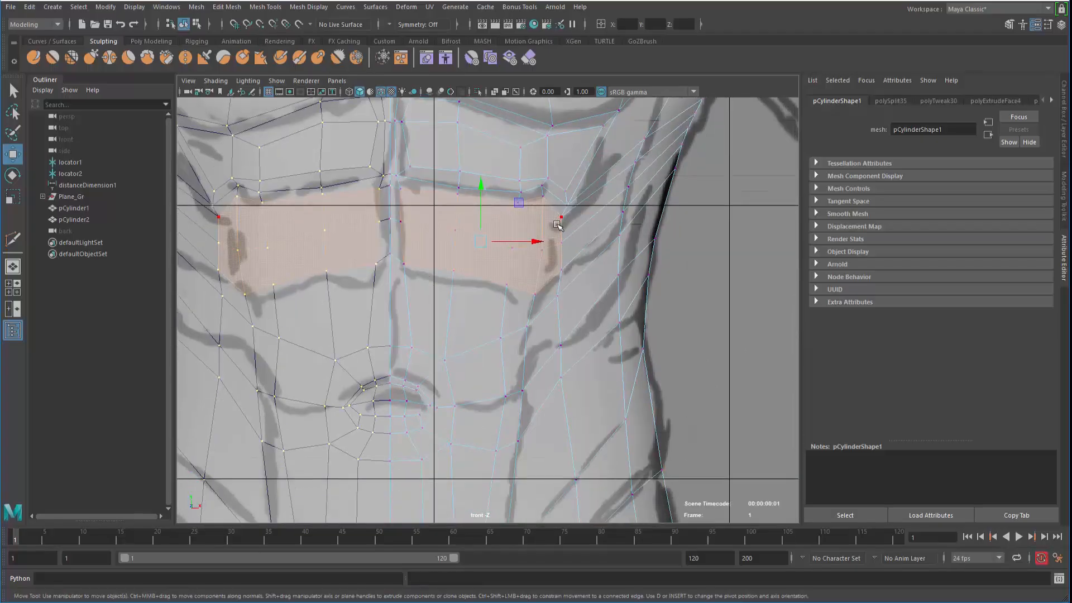
pyautogui.click(554, 270)
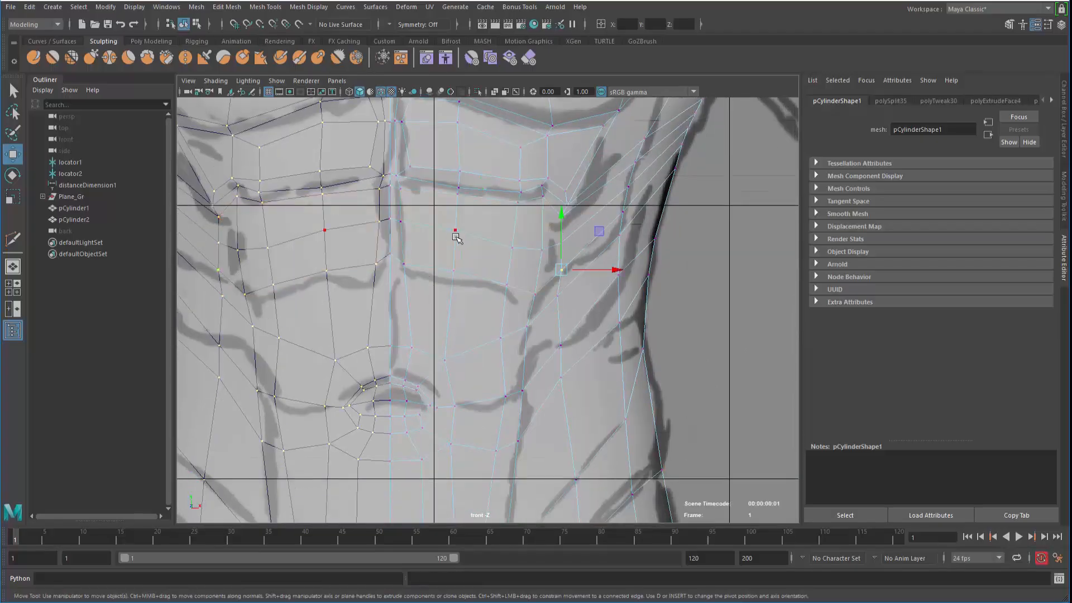
pyautogui.hotkey('ctrl', 'z')
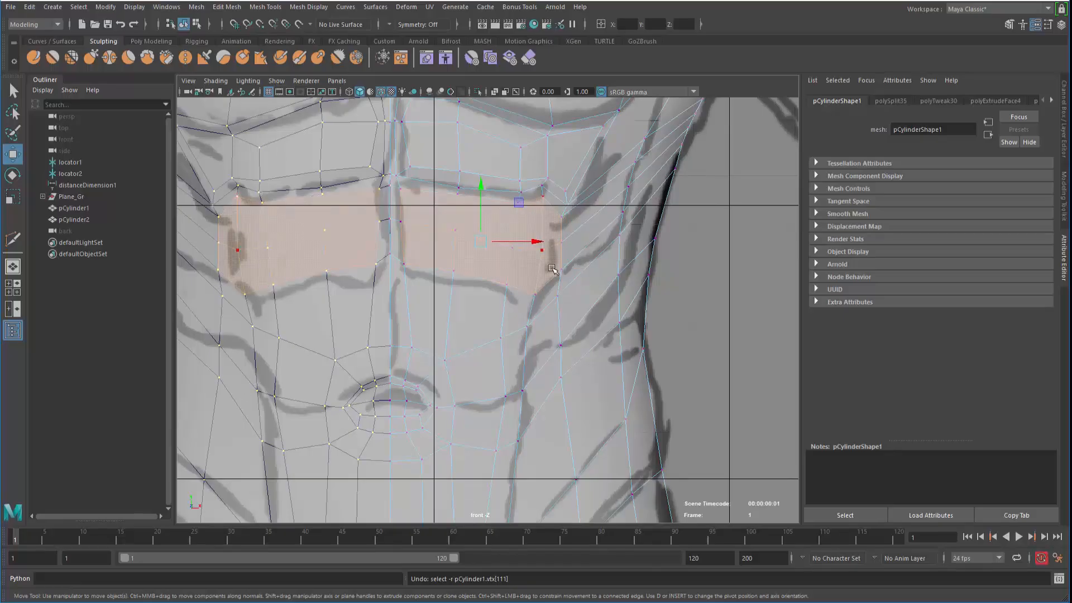
pyautogui.moveTo(501, 274); pyautogui.dragTo(464, 256, button='right')
pyautogui.keyDown('ctrl'); pyautogui.click(556, 222); pyautogui.keyUp('ctrl')
pyautogui.press('space')
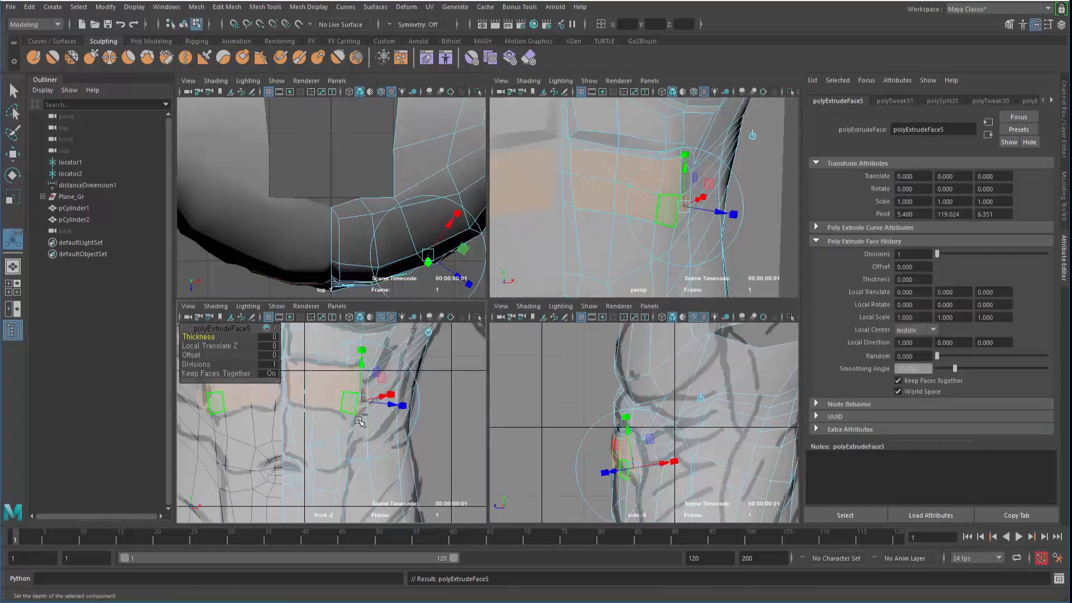
pyautogui.hotkey('ctrl', 'z')
pyautogui.press('space')
pyautogui.hotkey('ctrl', 'z')
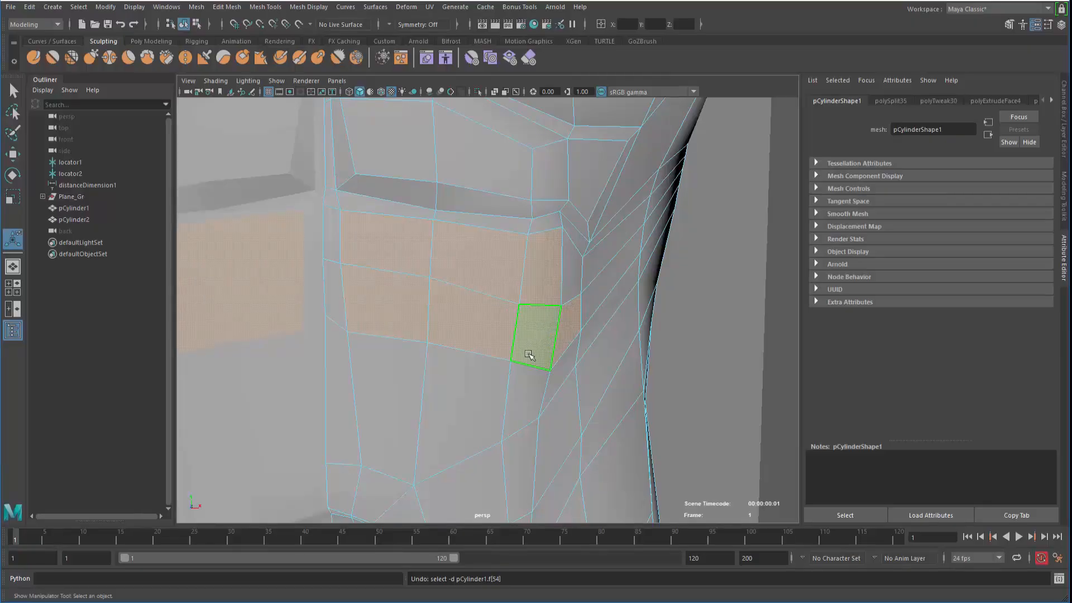
# Preview the smoothed mesh and select the thin faces below the chest panels
pyautogui.press('2')
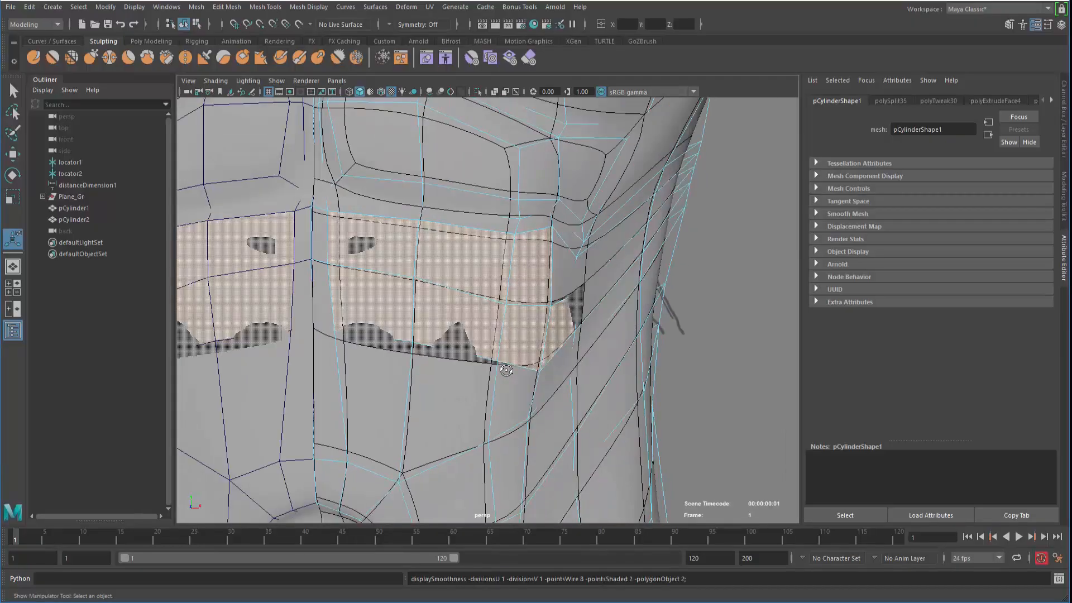
pyautogui.press('3')
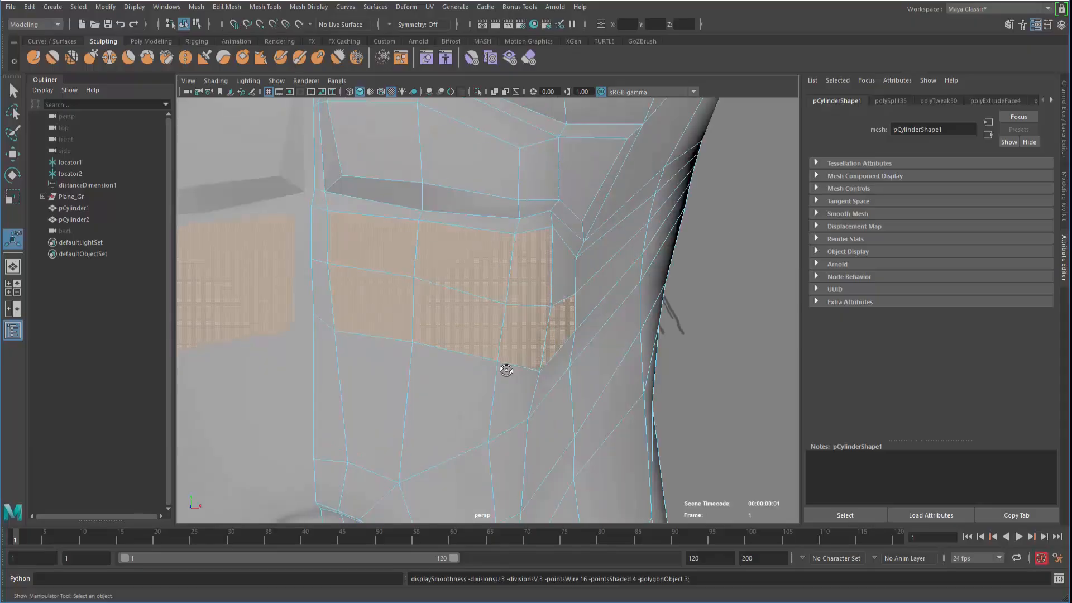
pyautogui.click(565, 330)
pyautogui.click(496, 302)
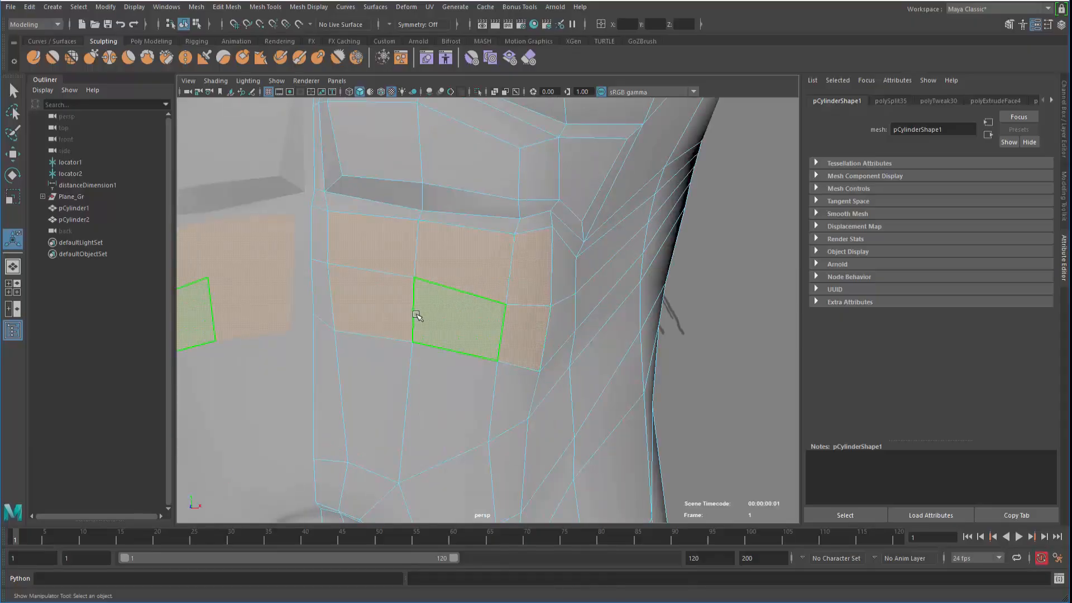
pyautogui.keyDown('alt'); pyautogui.moveTo(404, 340); pyautogui.dragTo(477, 327); pyautogui.keyUp('alt')
pyautogui.keyDown('shift'); pyautogui.rightClick(471, 250); pyautogui.keyUp('shift')
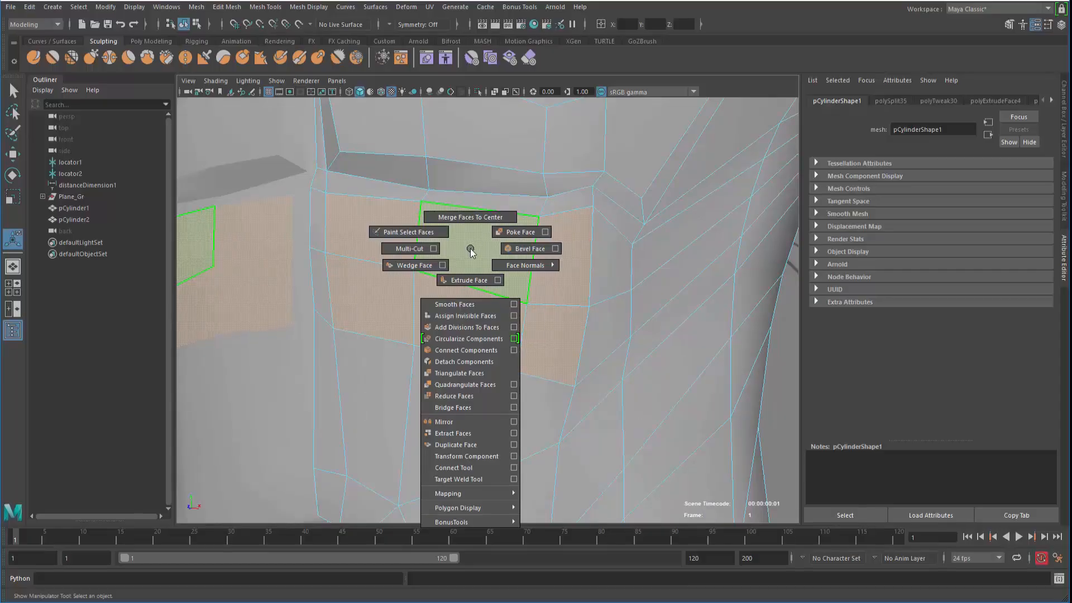
# Return to low-poly display and extrude the selected thin chest faces
pyautogui.press('3')
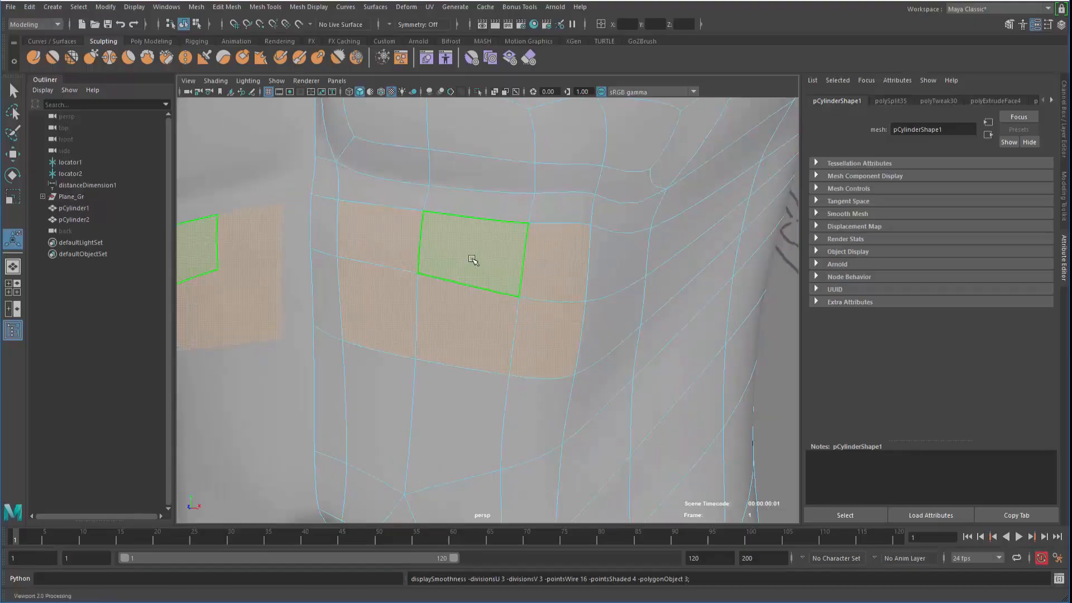
pyautogui.press('1')
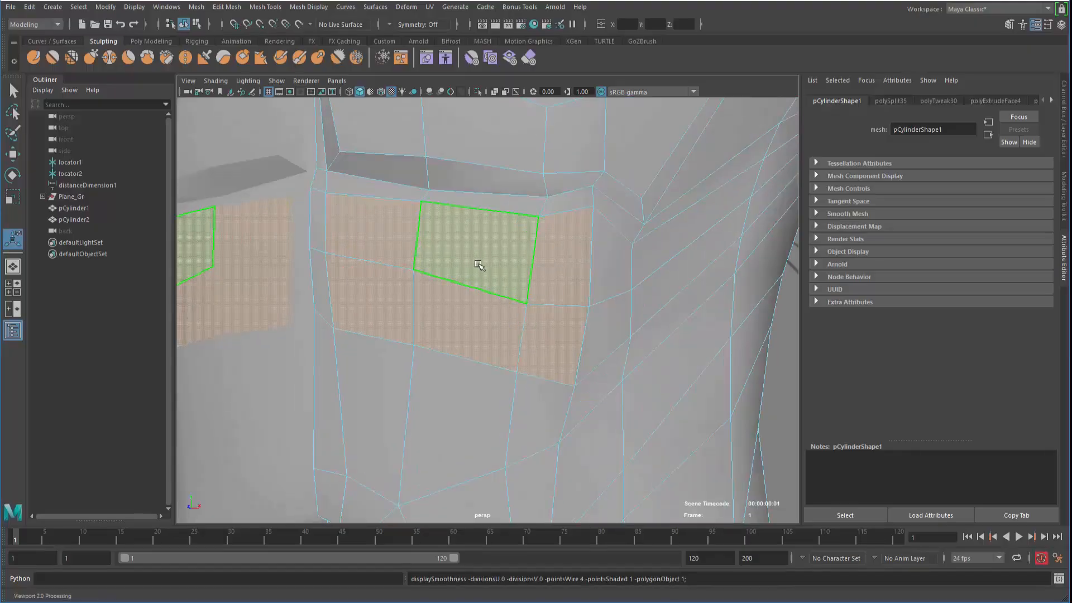
pyautogui.keyDown('alt'); pyautogui.moveTo(474, 288); pyautogui.dragTo(359, 264, button='right'); pyautogui.keyUp('alt')
pyautogui.keyDown('alt'); pyautogui.moveTo(359, 264); pyautogui.dragTo(397, 290); pyautogui.keyUp('alt')
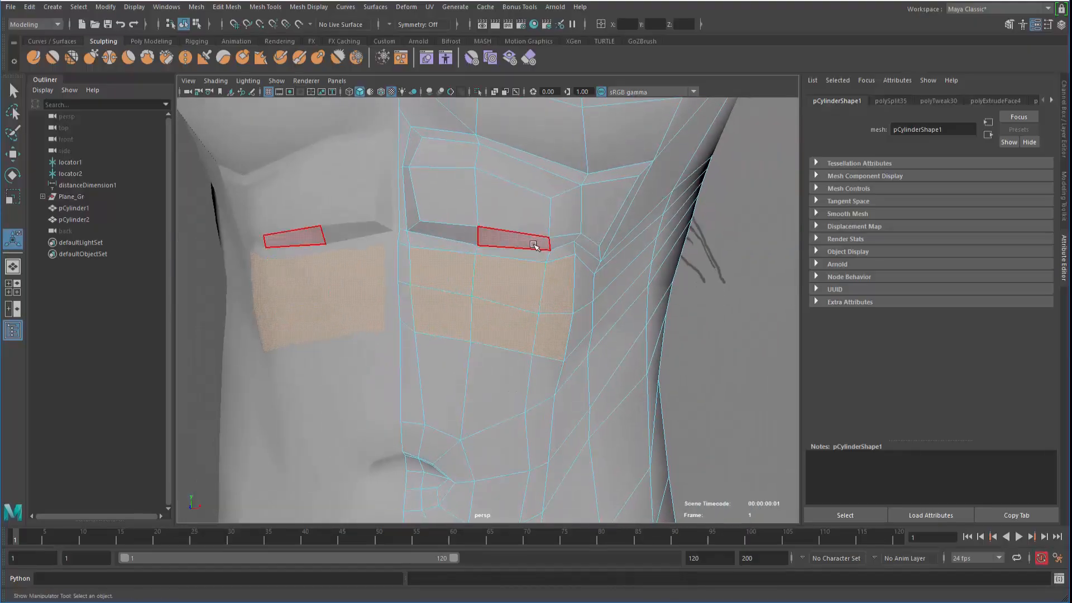
pyautogui.keyDown('shift'); pyautogui.rightClick(467, 248); pyautogui.keyUp('shift')
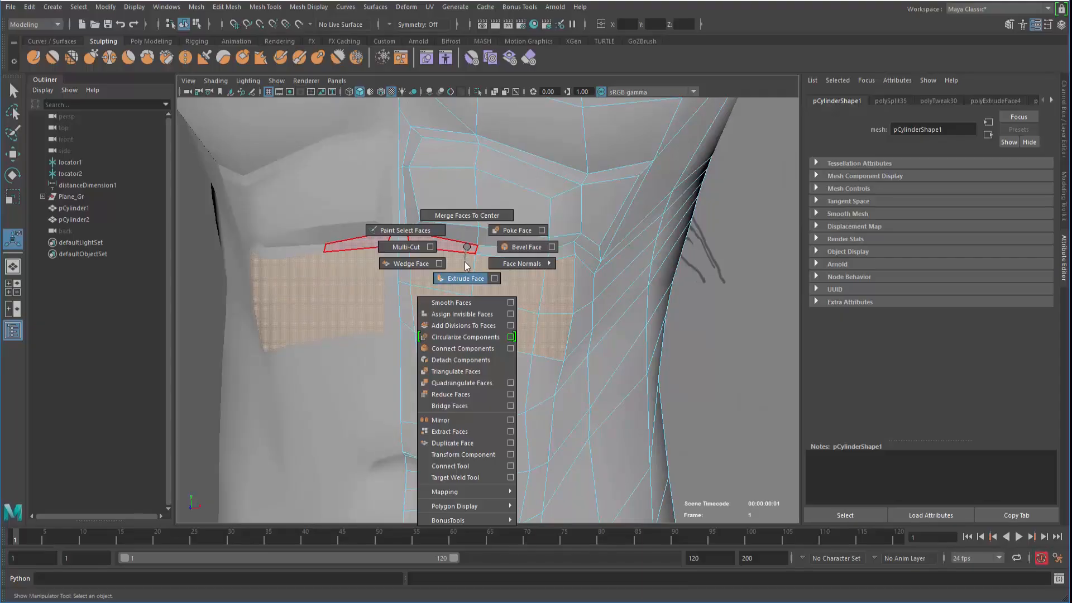
pyautogui.keyDown('shift'); pyautogui.moveTo(464, 263); pyautogui.dragTo(466, 267, button='right'); pyautogui.keyUp('shift')
# Scale the extruded faces down to 0.833
pyautogui.press('f')
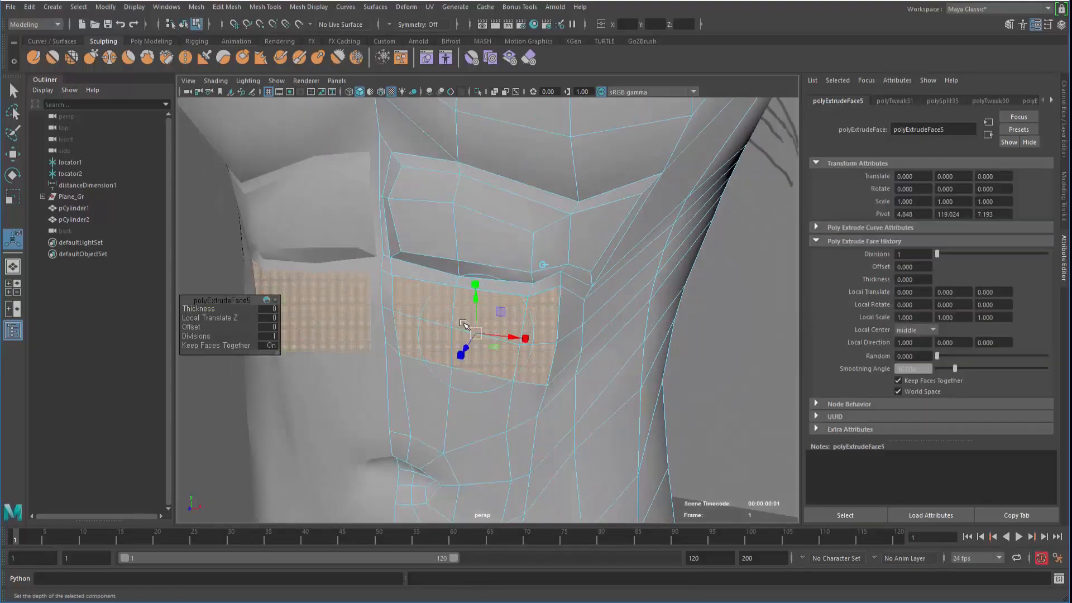
pyautogui.click(474, 283)
pyautogui.moveTo(476, 333); pyautogui.dragTo(441, 345)
pyautogui.press('space')
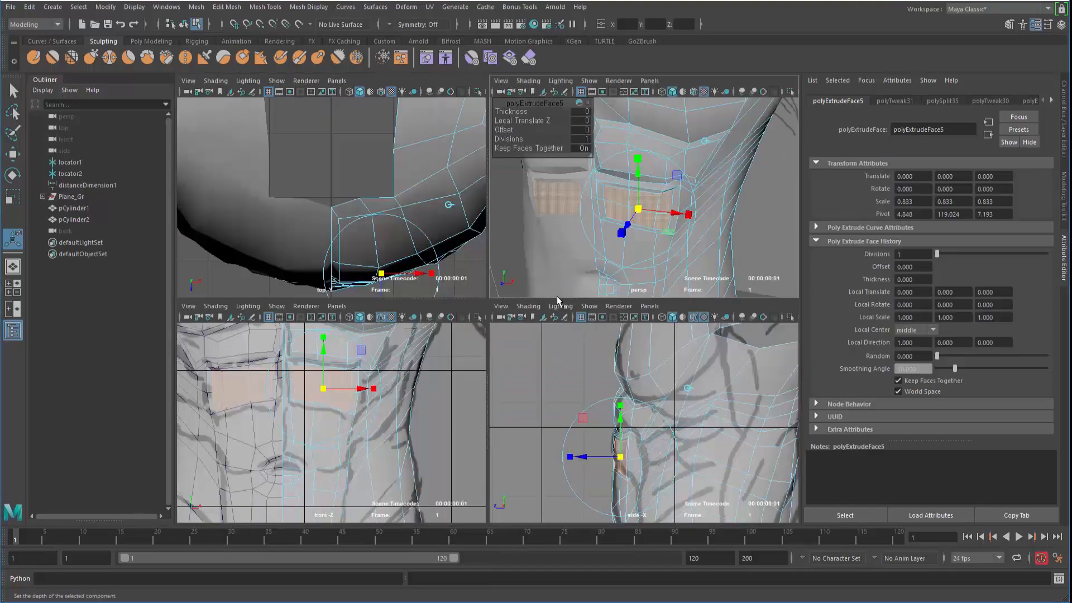
pyautogui.press('space')
# Push the extruded faces inward into the chest to form a crease
pyautogui.press('w')
pyautogui.moveTo(435, 378); pyautogui.dragTo(364, 320)
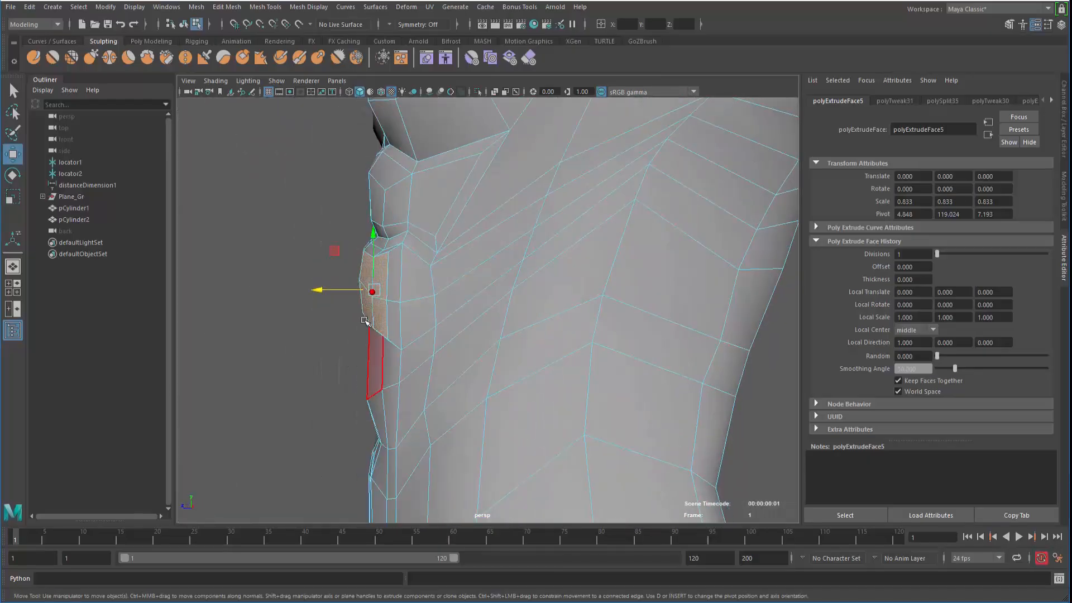
pyautogui.click(328, 298)
pyautogui.hotkey('ctrl', 'z')
pyautogui.moveTo(319, 291); pyautogui.dragTo(325, 309)
# Check the new crease in smooth preview from the front of the torso
pyautogui.press('F8')
pyautogui.press('3')
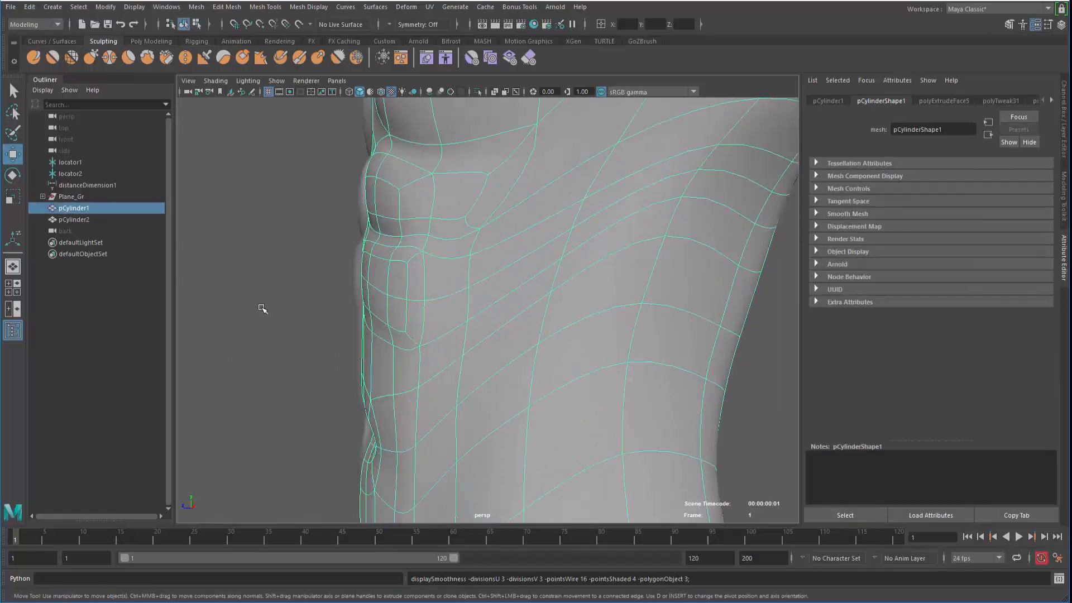
pyautogui.click(263, 309)
pyautogui.keyDown('alt'); pyautogui.moveTo(383, 339); pyautogui.dragTo(446, 335); pyautogui.keyUp('alt')
pyautogui.keyDown('alt'); pyautogui.moveTo(447, 335); pyautogui.dragTo(346, 330, button='right'); pyautogui.keyUp('alt')
pyautogui.keyDown('alt'); pyautogui.moveTo(447, 319); pyautogui.dragTo(407, 340); pyautogui.keyUp('alt')
pyautogui.click(474, 359)
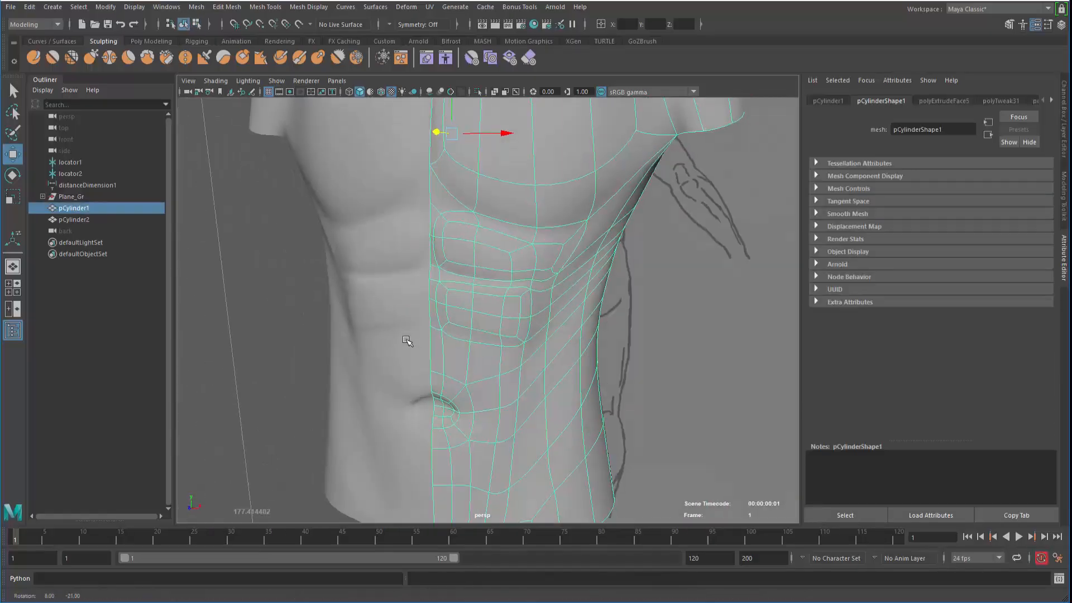
pyautogui.keyDown('alt'); pyautogui.moveTo(407, 340); pyautogui.dragTo(494, 360, button='right'); pyautogui.keyUp('alt')
pyautogui.press('1')
# Zoom in on the chest and select a vertex at the crease
pyautogui.keyDown('alt'); pyautogui.moveTo(431, 339); pyautogui.dragTo(467, 349, button='right'); pyautogui.keyUp('alt')
pyautogui.keyDown('alt'); pyautogui.moveTo(466, 349); pyautogui.dragTo(485, 335); pyautogui.keyUp('alt')
pyautogui.moveTo(531, 261); pyautogui.dragTo(486, 270, button='right')
pyautogui.keyDown('alt'); pyautogui.moveTo(503, 267); pyautogui.dragTo(533, 258); pyautogui.keyUp('alt')
pyautogui.click(533, 243)
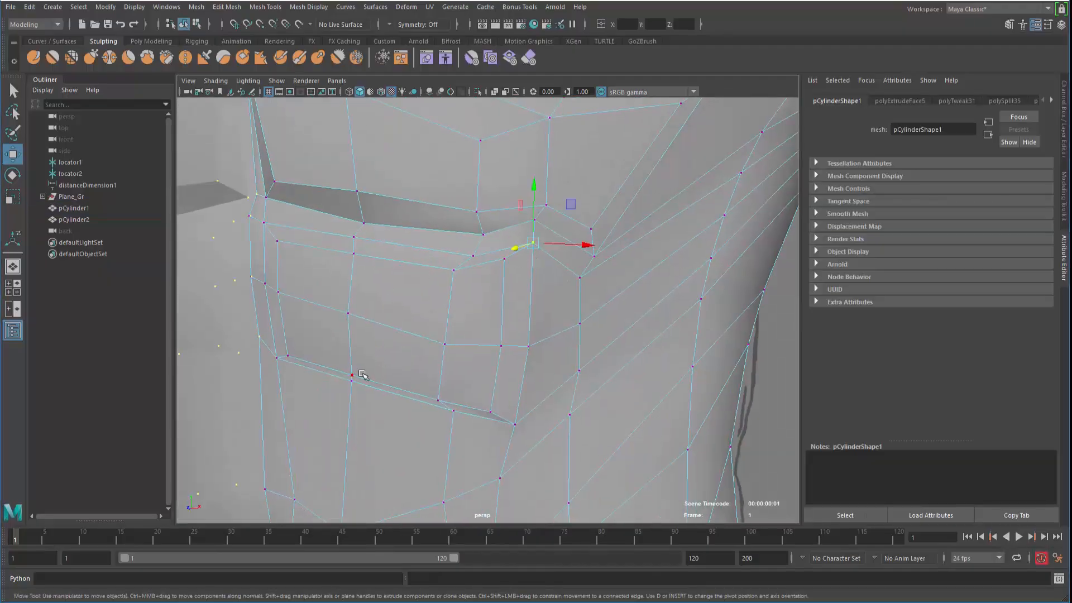
# In the front view, move the chest panel's corner vertices onto the reference sketch lines
pyautogui.press('space')
pyautogui.press('space')
pyautogui.keyDown('alt'); pyautogui.moveTo(359, 390); pyautogui.dragTo(313, 433, button='middle'); pyautogui.keyUp('alt')
pyautogui.keyDown('alt'); pyautogui.moveTo(314, 433); pyautogui.dragTo(458, 295, button='right'); pyautogui.keyUp('alt')
pyautogui.keyDown('alt'); pyautogui.moveTo(458, 295); pyautogui.dragTo(454, 345, button='middle'); pyautogui.keyUp('alt')
pyautogui.click(495, 327)
pyautogui.moveTo(496, 329); pyautogui.dragTo(519, 318)
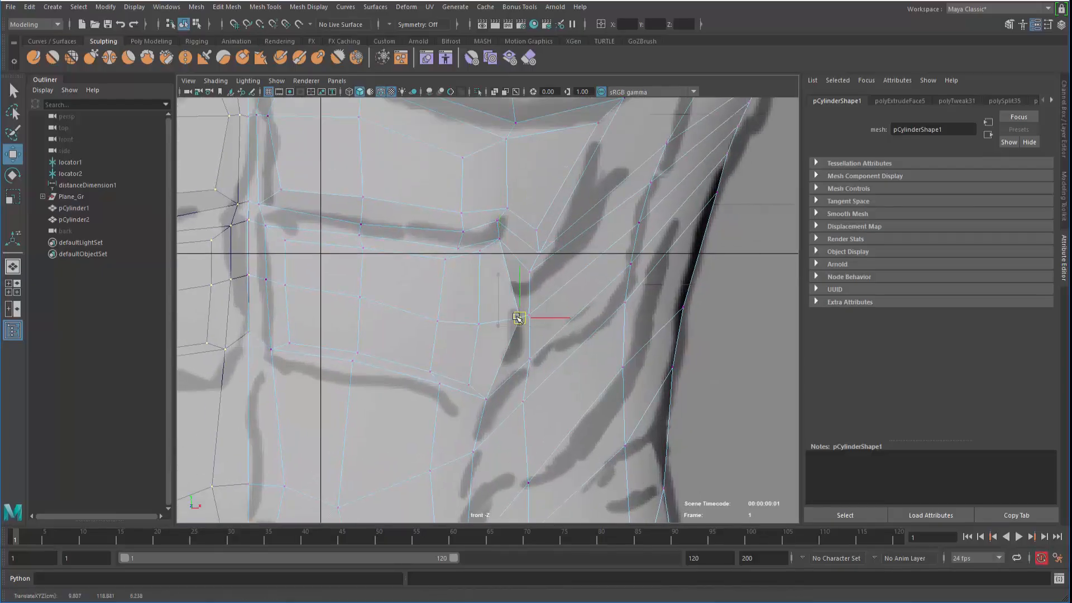
pyautogui.click(497, 240)
pyautogui.moveTo(497, 240); pyautogui.dragTo(507, 242)
# Align the remaining chest panel edge vertices with the sketch
pyautogui.click(530, 273)
pyautogui.moveTo(532, 276); pyautogui.dragTo(539, 269)
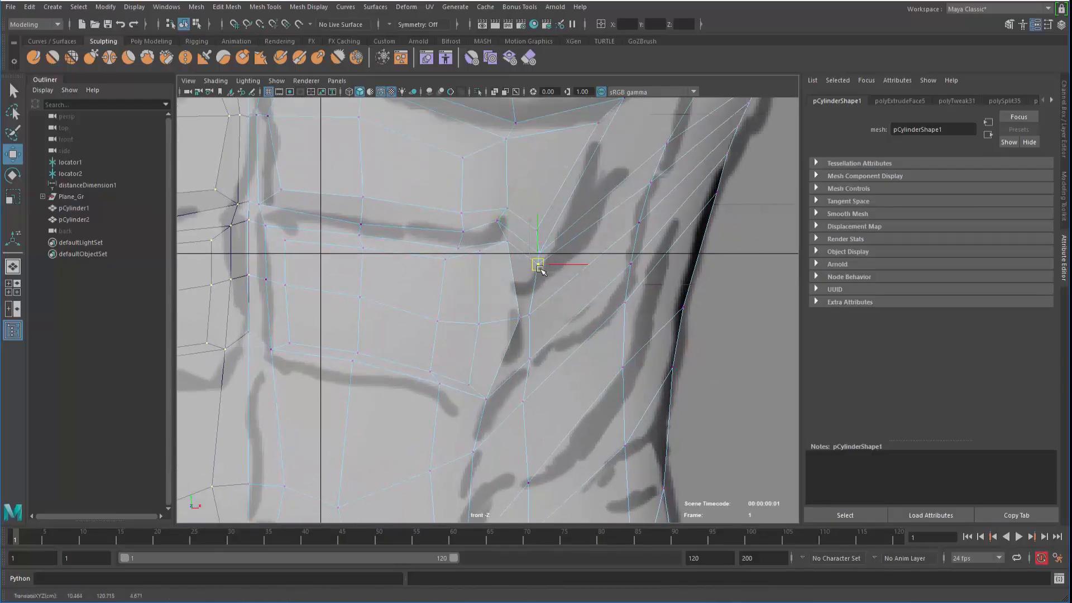
pyautogui.click(502, 235)
pyautogui.moveTo(503, 239); pyautogui.dragTo(518, 255)
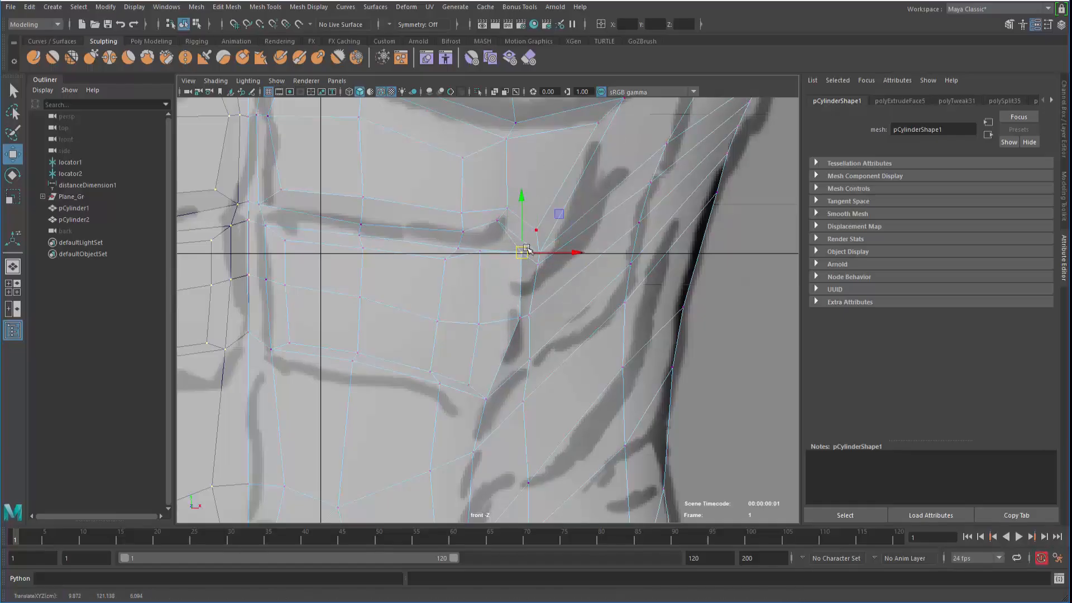
pyautogui.click(480, 255)
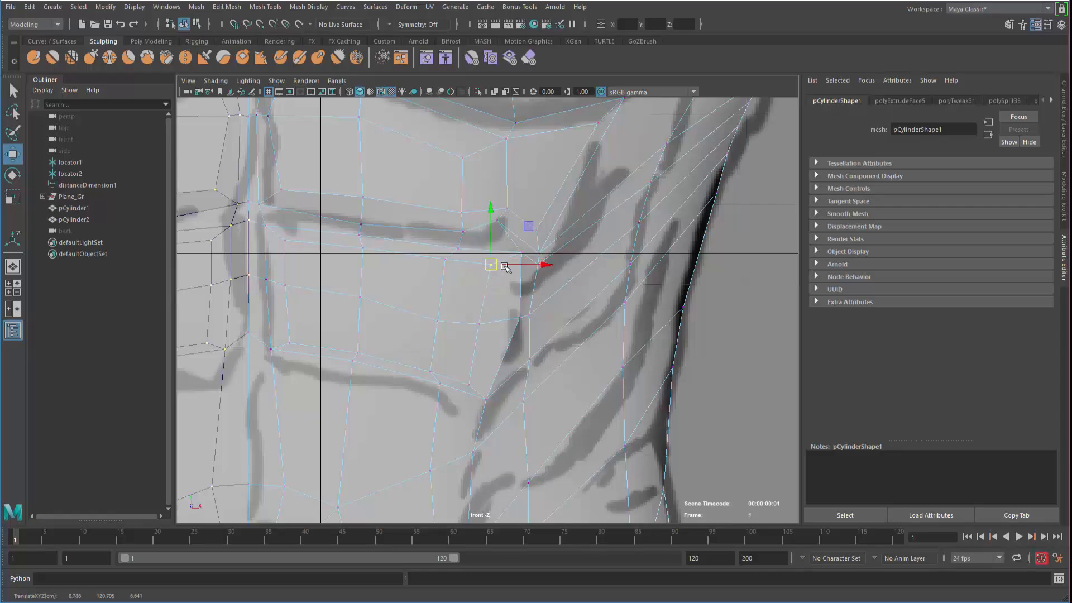
pyautogui.click(520, 254)
pyautogui.moveTo(521, 254); pyautogui.dragTo(511, 251)
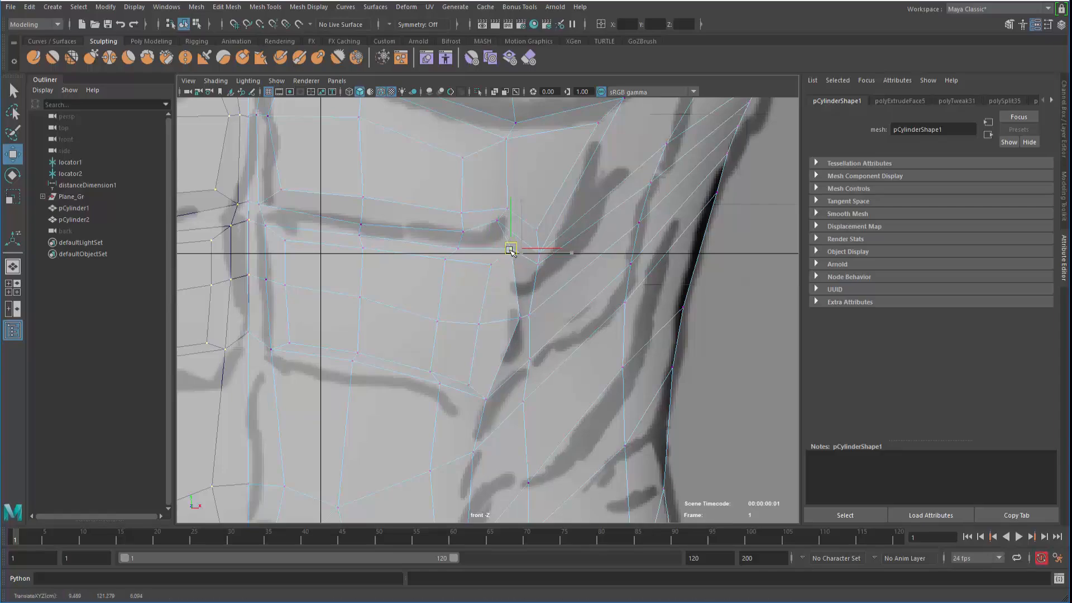
# Reposition the lower panel and abdomen-line vertices onto the sketch lines
pyautogui.click(517, 320)
pyautogui.moveTo(517, 320); pyautogui.dragTo(502, 320)
pyautogui.click(478, 326)
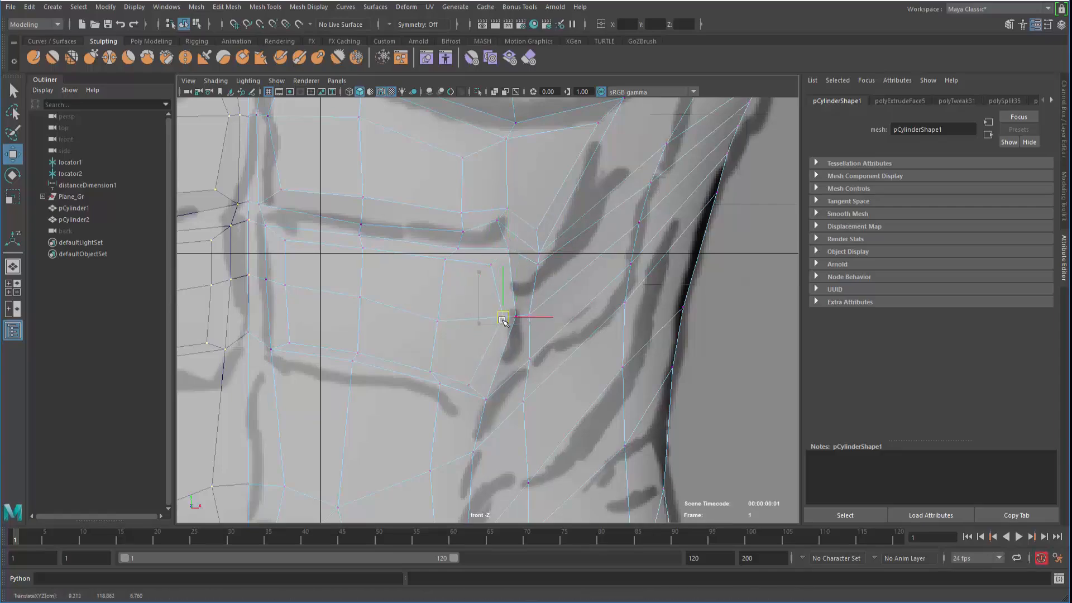
pyautogui.click(467, 387)
pyautogui.moveTo(467, 387); pyautogui.dragTo(475, 382)
# Select two thin adjacent abdomen faces and shift them slightly to fit the sketch
pyautogui.keyDown('alt'); pyautogui.moveTo(441, 374); pyautogui.dragTo(497, 372, button='middle'); pyautogui.keyUp('alt')
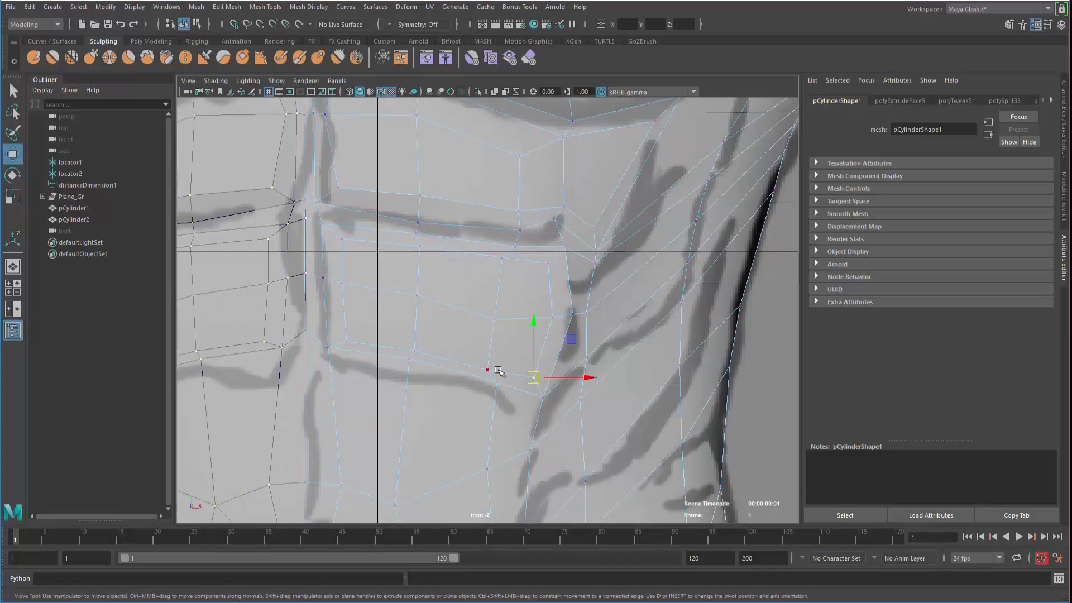
pyautogui.keyDown('alt'); pyautogui.moveTo(408, 375); pyautogui.dragTo(456, 335, button='middle'); pyautogui.keyUp('alt')
pyautogui.moveTo(424, 319); pyautogui.dragTo(427, 254, button='right')
pyautogui.moveTo(435, 295); pyautogui.dragTo(438, 308, button='right')
pyautogui.click(441, 310)
pyautogui.keyDown('shift'); pyautogui.click(486, 319); pyautogui.keyUp('shift')
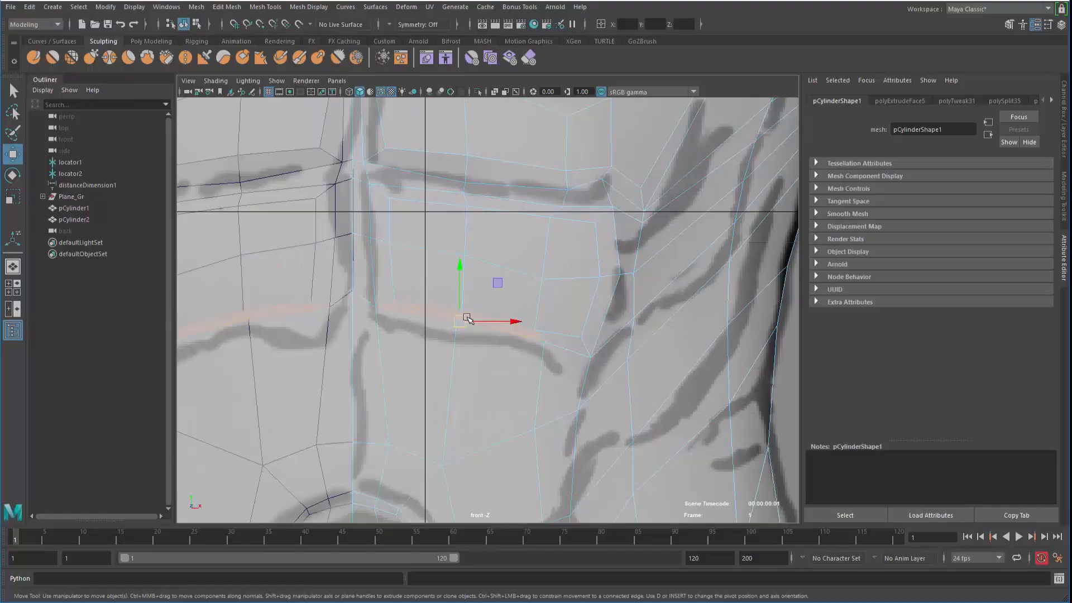
pyautogui.moveTo(463, 320); pyautogui.dragTo(463, 327)
pyautogui.moveTo(422, 330); pyautogui.dragTo(420, 232, button='right')
# Lower the edge loop across the abdomen and slide it right to match the sketch
pyautogui.doubleClick(459, 322)
pyautogui.moveTo(459, 327); pyautogui.dragTo(456, 337)
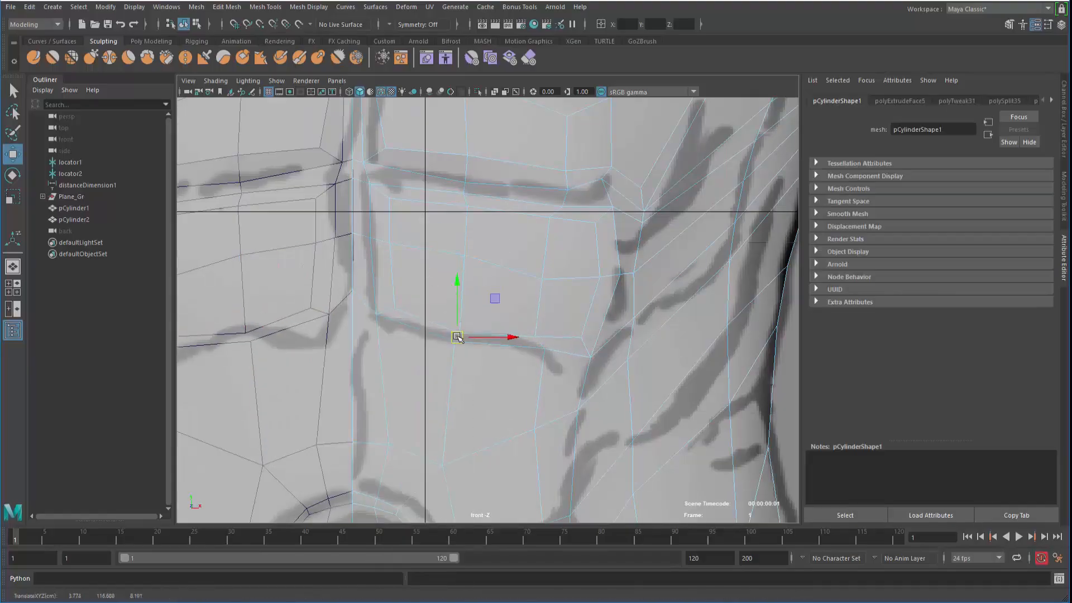
pyautogui.moveTo(542, 341); pyautogui.dragTo(579, 373)
pyautogui.moveTo(582, 367); pyautogui.dragTo(562, 365)
# Back in vertex mode, move the abdomen vertices left onto the sketch lines
pyautogui.keyDown('alt'); pyautogui.moveTo(443, 347); pyautogui.dragTo(499, 384, button='middle'); pyautogui.keyUp('alt')
pyautogui.scroll(-1, 499, 384)
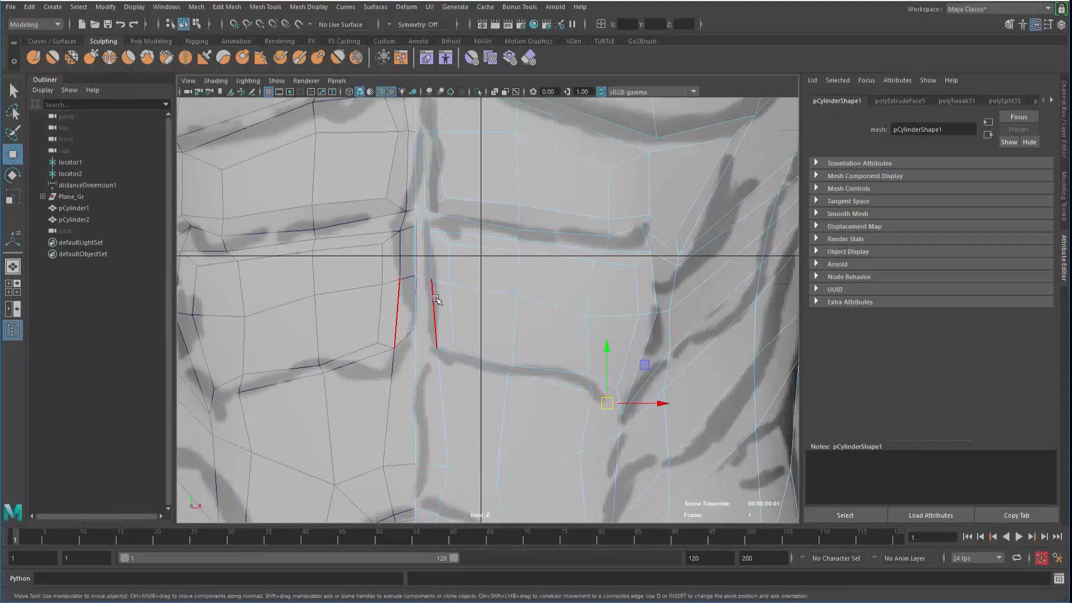
pyautogui.moveTo(436, 296); pyautogui.dragTo(415, 314, button='right')
pyautogui.moveTo(436, 262); pyautogui.dragTo(378, 266, button='right')
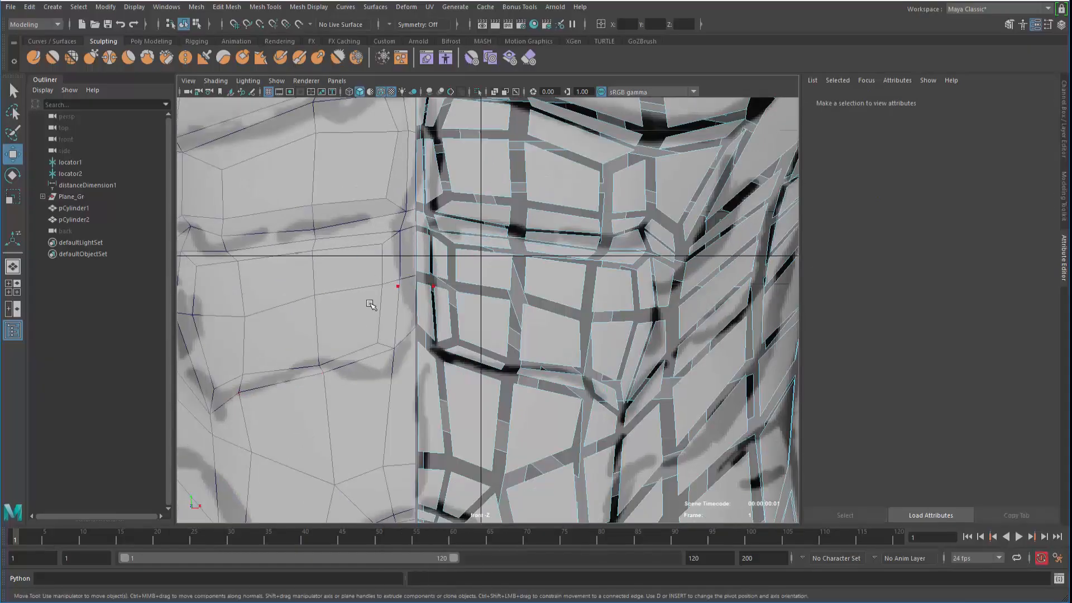
pyautogui.keyDown('alt'); pyautogui.moveTo(371, 304); pyautogui.dragTo(518, 349, button='right'); pyautogui.keyUp('alt')
pyautogui.keyDown('alt'); pyautogui.moveTo(518, 350); pyautogui.dragTo(544, 369, button='middle'); pyautogui.keyUp('alt')
pyautogui.moveTo(431, 284); pyautogui.dragTo(424, 283)
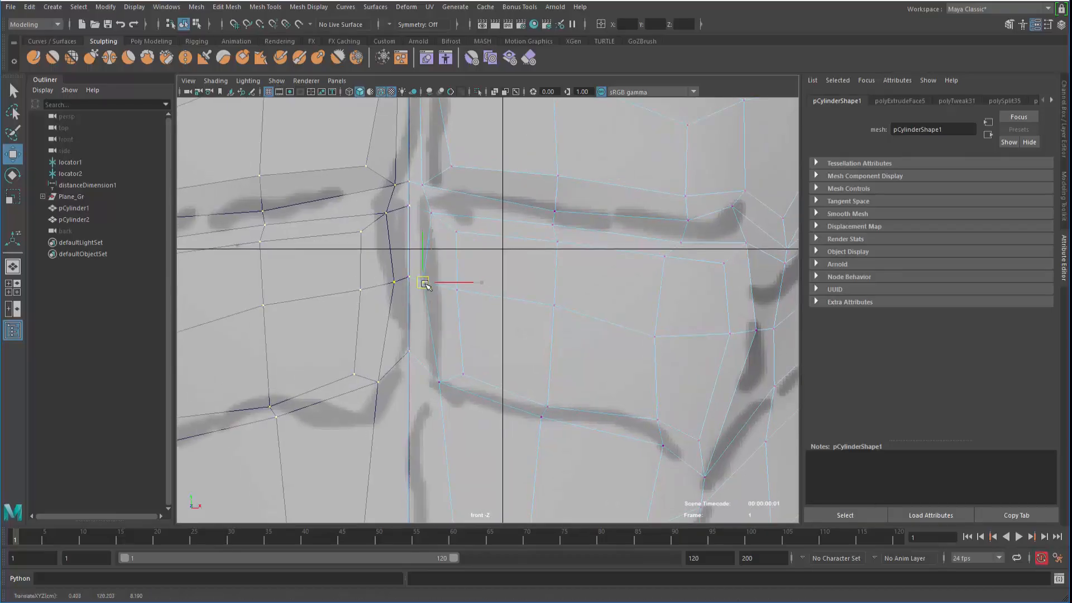
pyautogui.moveTo(439, 383); pyautogui.dragTo(430, 382)
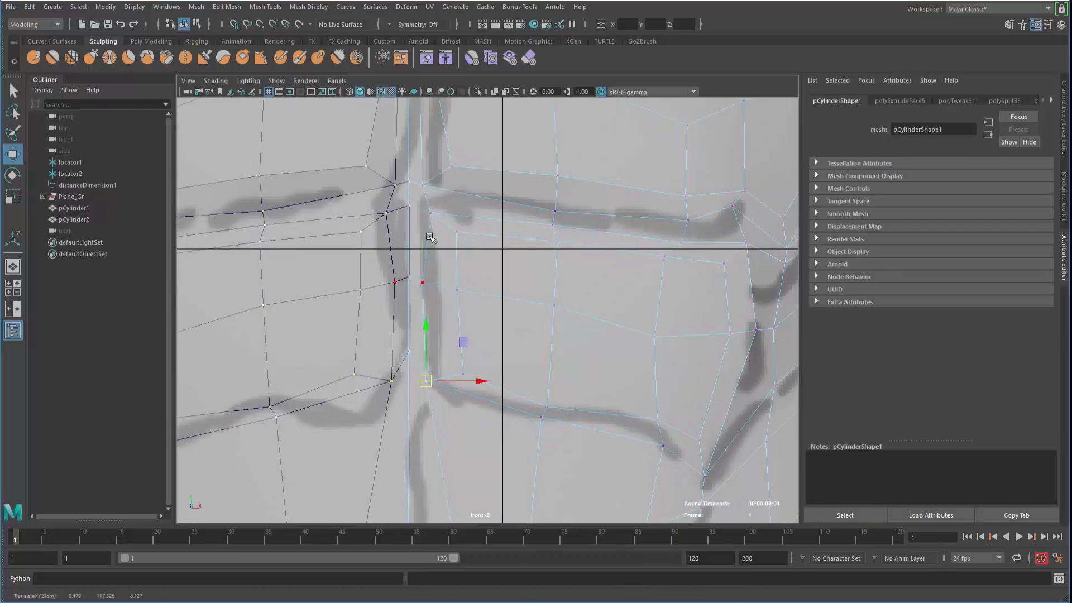
pyautogui.moveTo(432, 213); pyautogui.dragTo(454, 233)
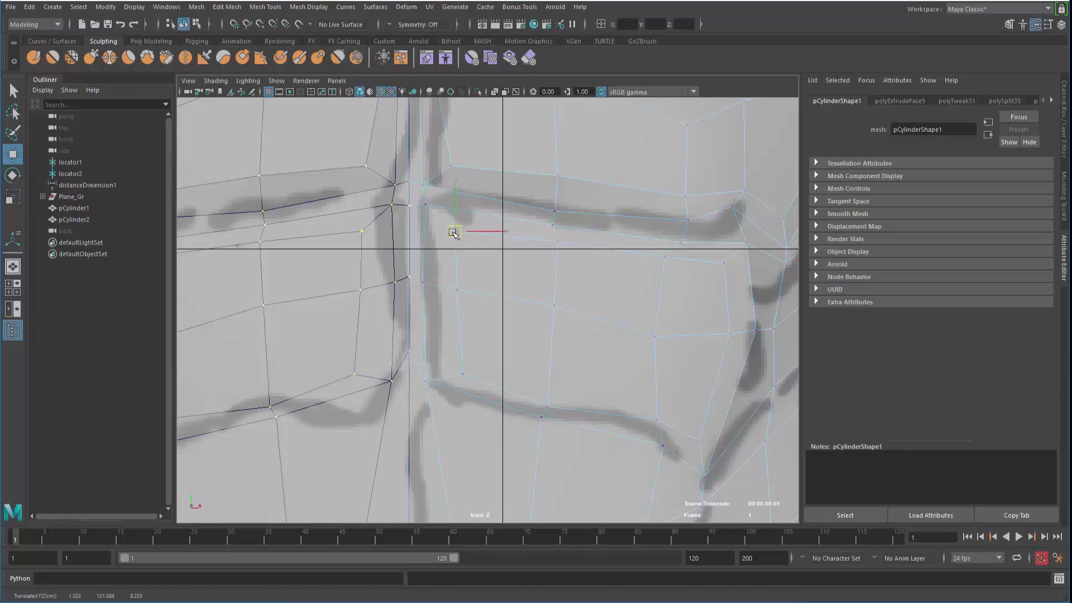
# Pull the inner chest vertices toward the sternum centre line and frame the lower chest
pyautogui.moveTo(457, 289); pyautogui.dragTo(445, 290)
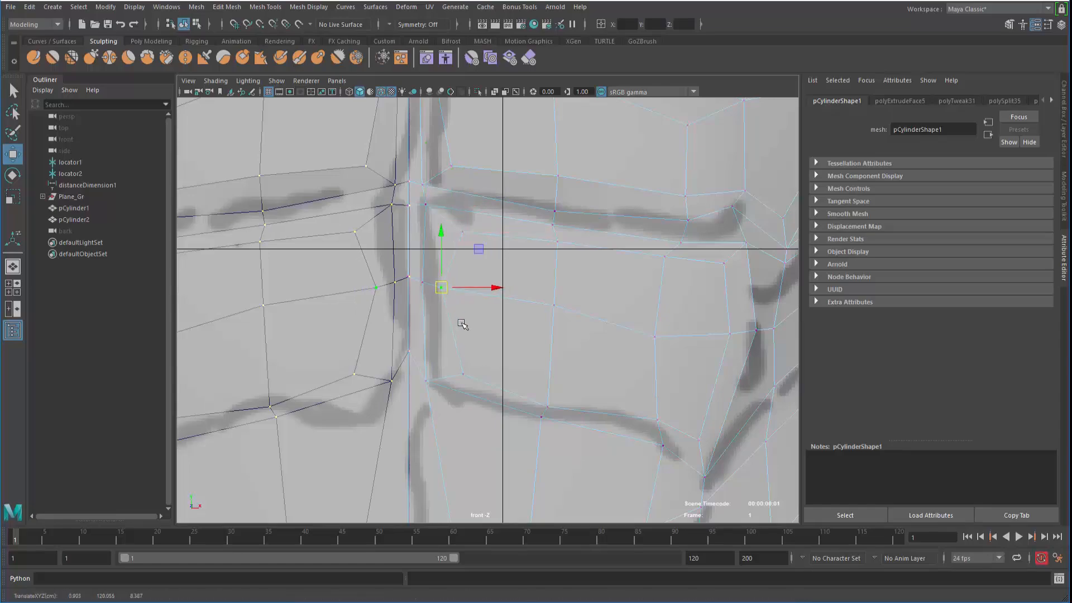
pyautogui.keyDown('alt'); pyautogui.moveTo(463, 325); pyautogui.dragTo(452, 311, button='middle'); pyautogui.keyUp('alt')
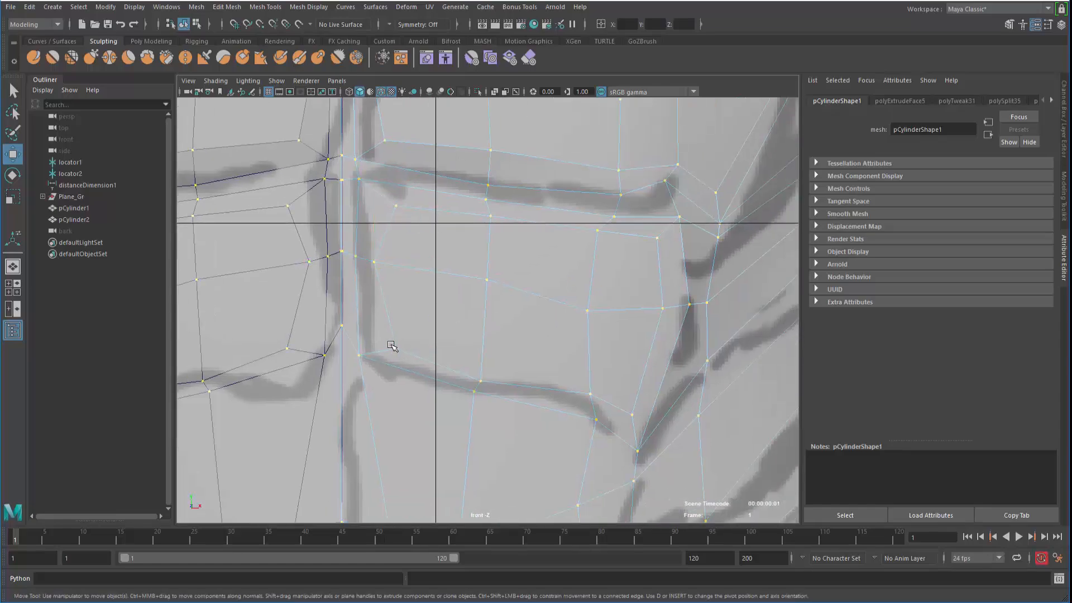
pyautogui.moveTo(396, 346); pyautogui.dragTo(389, 340)
pyautogui.keyDown('alt'); pyautogui.moveTo(369, 237); pyautogui.dragTo(379, 288, button='middle'); pyautogui.keyUp('alt')
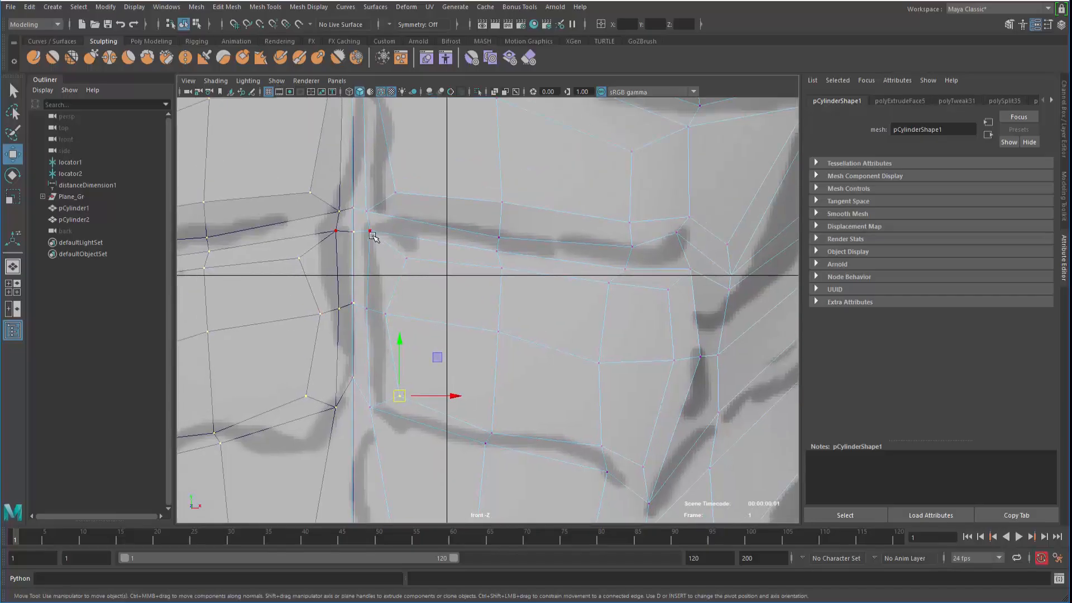
pyautogui.keyDown('alt'); pyautogui.moveTo(375, 402); pyautogui.dragTo(340, 333, button='right'); pyautogui.keyUp('alt')
pyautogui.keyDown('alt'); pyautogui.moveTo(340, 333); pyautogui.dragTo(340, 374, button='middle'); pyautogui.keyUp('alt')
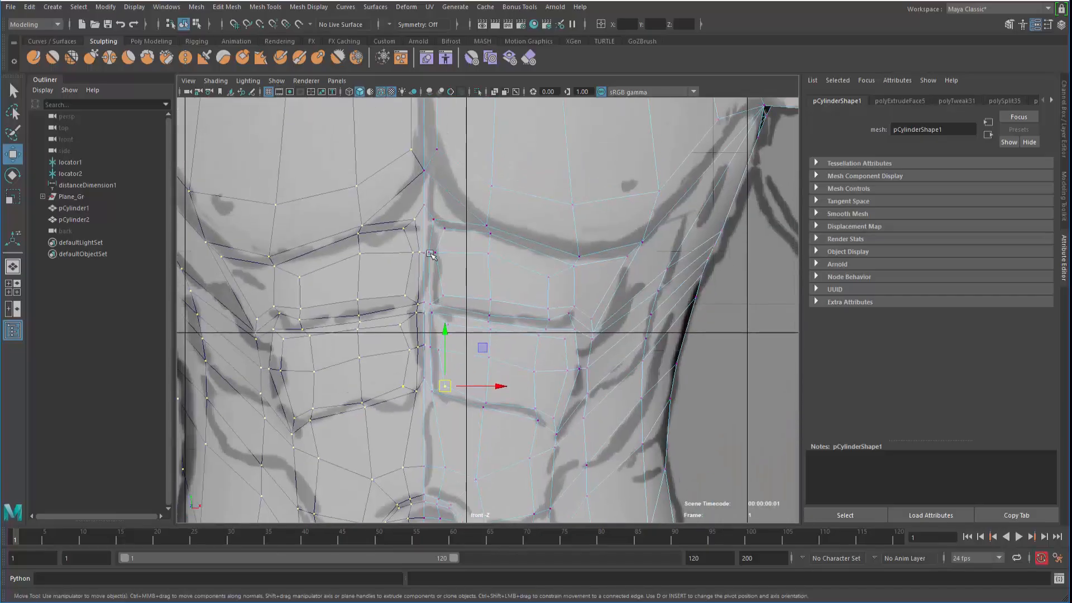
pyautogui.keyDown('alt'); pyautogui.moveTo(467, 311); pyautogui.dragTo(474, 313, button='middle'); pyautogui.keyUp('alt')
pyautogui.keyDown('alt'); pyautogui.moveTo(474, 313); pyautogui.dragTo(494, 329, button='right'); pyautogui.keyUp('alt')
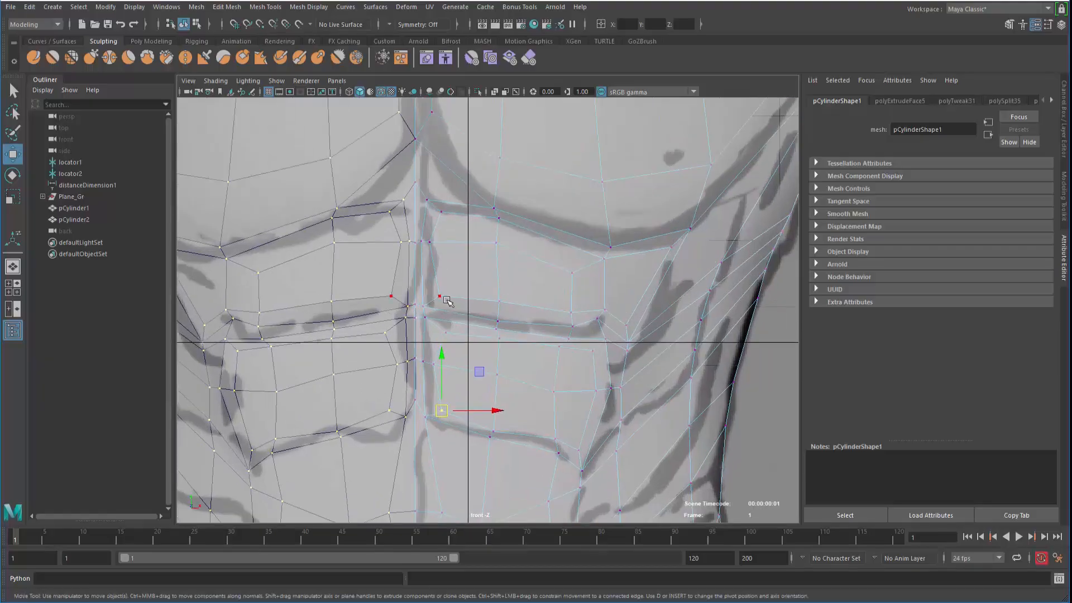
# Inspect the abdomen with smooth preview in a maximized perspective view, then return to low-poly display
pyautogui.press('space')
pyautogui.press('space')
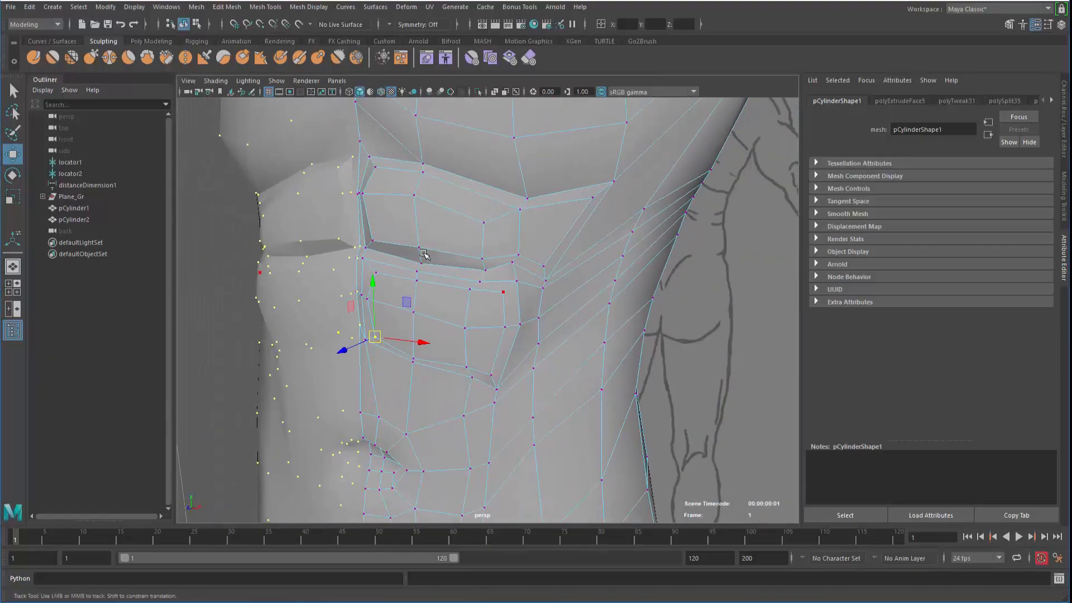
pyautogui.press('F8')
pyautogui.press('3')
pyautogui.click(272, 369)
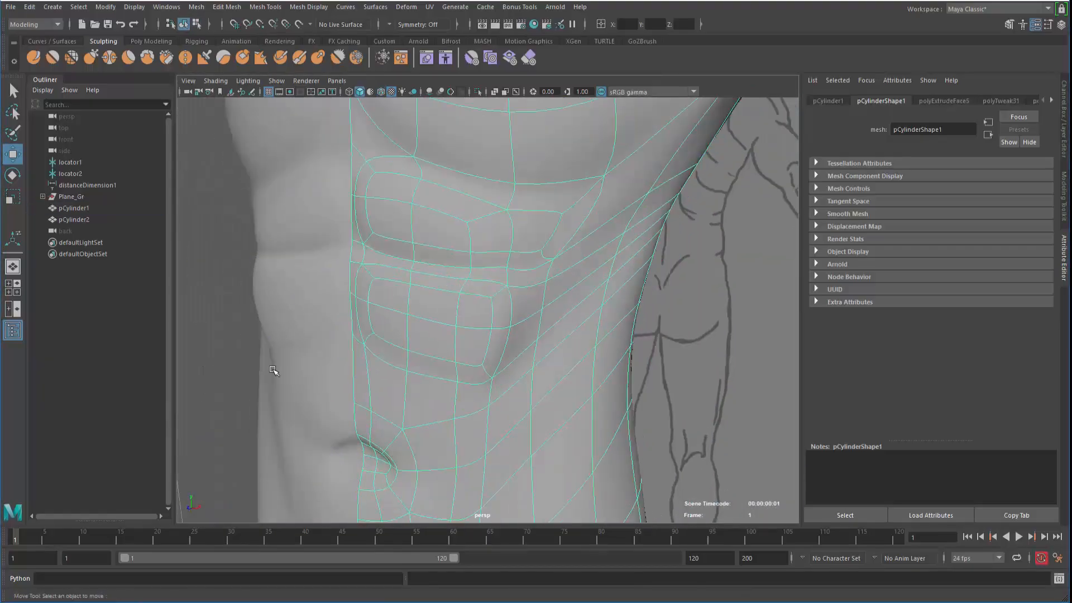
pyautogui.keyDown('alt'); pyautogui.moveTo(363, 354); pyautogui.dragTo(414, 359); pyautogui.keyUp('alt')
pyautogui.keyDown('alt'); pyautogui.moveTo(413, 359); pyautogui.dragTo(329, 329, button='right'); pyautogui.keyUp('alt')
pyautogui.keyDown('alt'); pyautogui.moveTo(330, 330); pyautogui.dragTo(400, 326); pyautogui.keyUp('alt')
pyautogui.keyDown('alt'); pyautogui.moveTo(558, 329); pyautogui.dragTo(416, 335); pyautogui.keyUp('alt')
pyautogui.keyDown('alt'); pyautogui.moveTo(416, 335); pyautogui.dragTo(447, 330, button='right'); pyautogui.keyUp('alt')
pyautogui.moveTo(447, 330); pyautogui.dragTo(341, 313)
pyautogui.keyDown('alt'); pyautogui.moveTo(430, 338); pyautogui.dragTo(467, 360, button='right'); pyautogui.keyUp('alt')
pyautogui.click(422, 335)
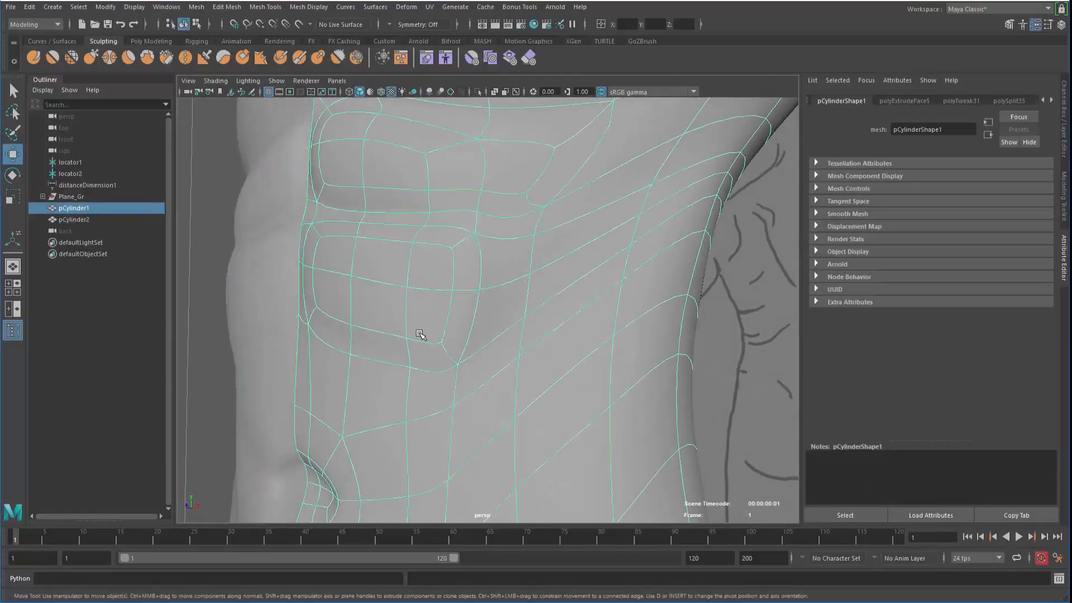
pyautogui.press('1')
# Nudge an ab panel edge vertex on the torso's side, undoing a bad lower-vertex move
pyautogui.keyDown('alt'); pyautogui.moveTo(402, 328); pyautogui.dragTo(411, 296); pyautogui.keyUp('alt')
pyautogui.keyDown('alt'); pyautogui.moveTo(411, 296); pyautogui.dragTo(493, 244, button='right'); pyautogui.keyUp('alt')
pyautogui.keyDown('alt'); pyautogui.moveTo(475, 312); pyautogui.dragTo(403, 337); pyautogui.keyUp('alt')
pyautogui.moveTo(458, 261); pyautogui.dragTo(411, 284, button='right')
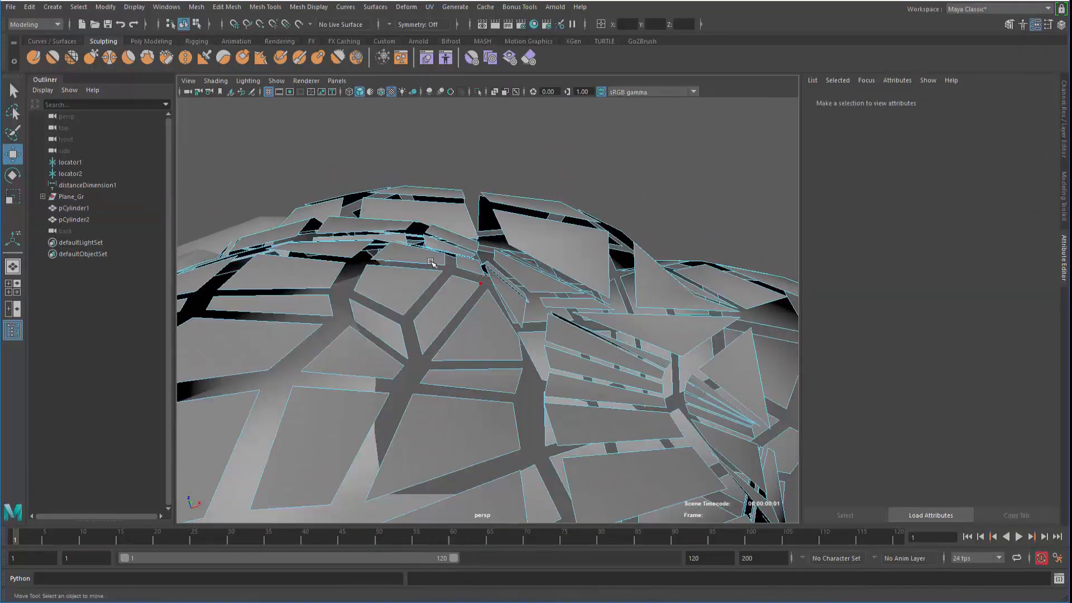
pyautogui.press('F9')
pyautogui.click(488, 279)
pyautogui.moveTo(491, 280); pyautogui.dragTo(488, 286)
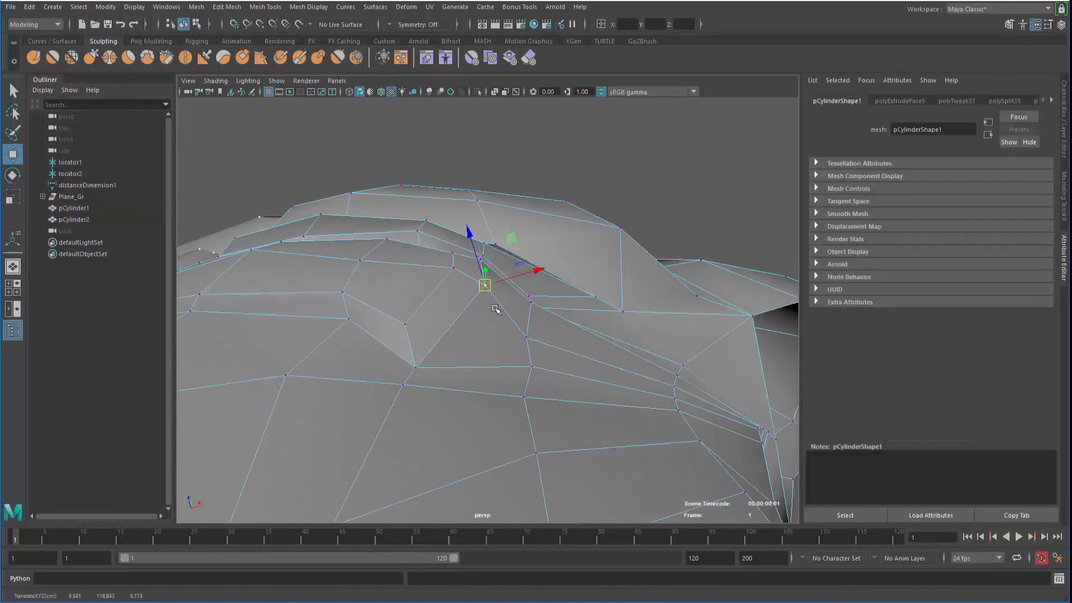
pyautogui.click(526, 338)
pyautogui.keyDown('alt'); pyautogui.moveTo(524, 342); pyautogui.dragTo(566, 301); pyautogui.keyUp('alt')
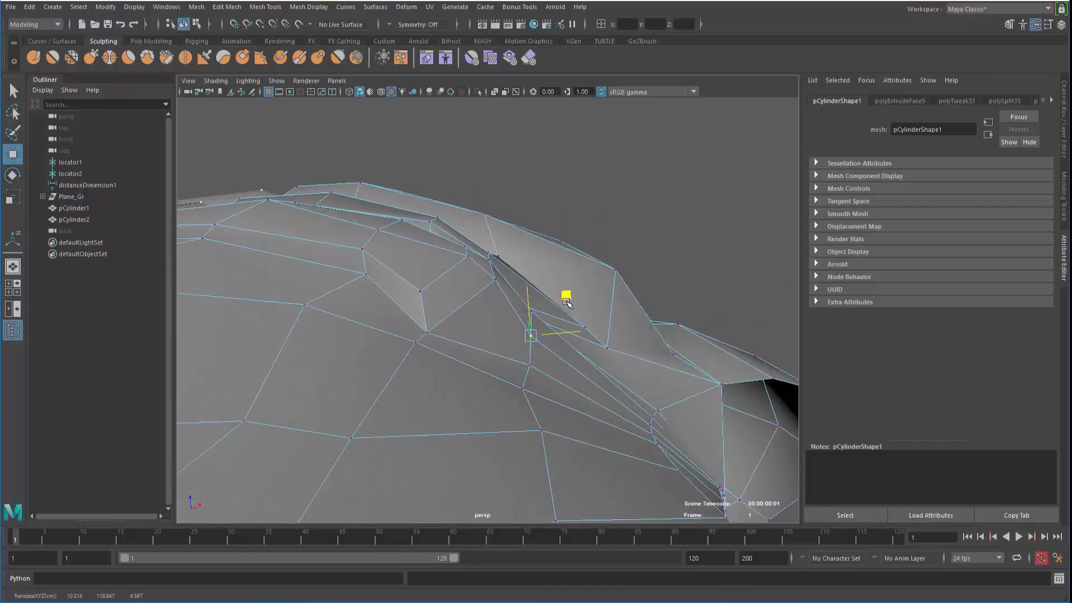
pyautogui.hotkey('ctrl', 'z')
# Move the edge along the ab panel crease outward and upward, then check it from around the side
pyautogui.rightClick(524, 349)
pyautogui.click(540, 218)
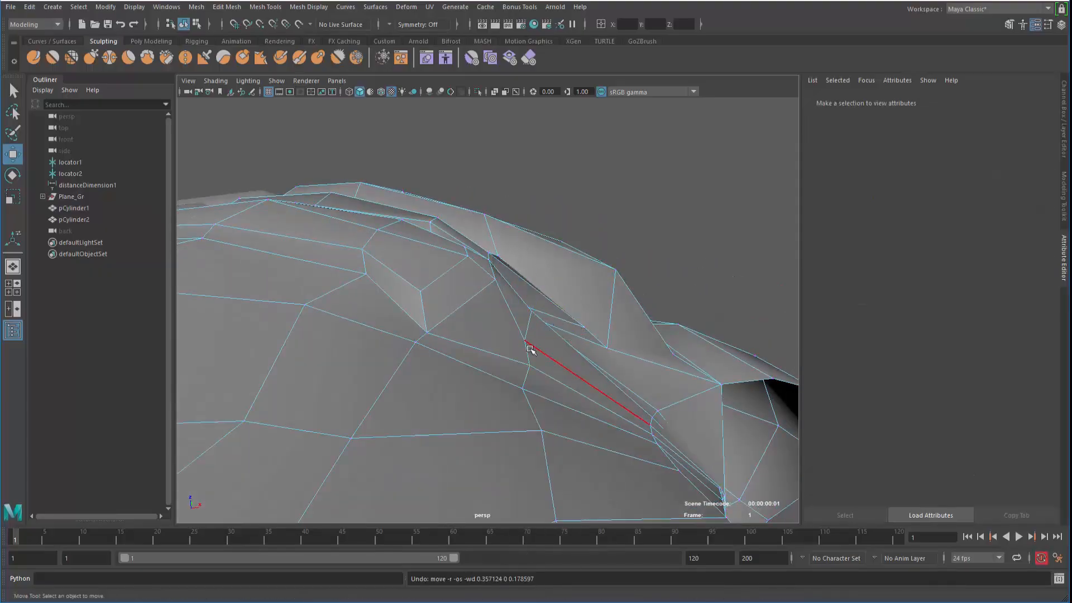
pyautogui.click(533, 349)
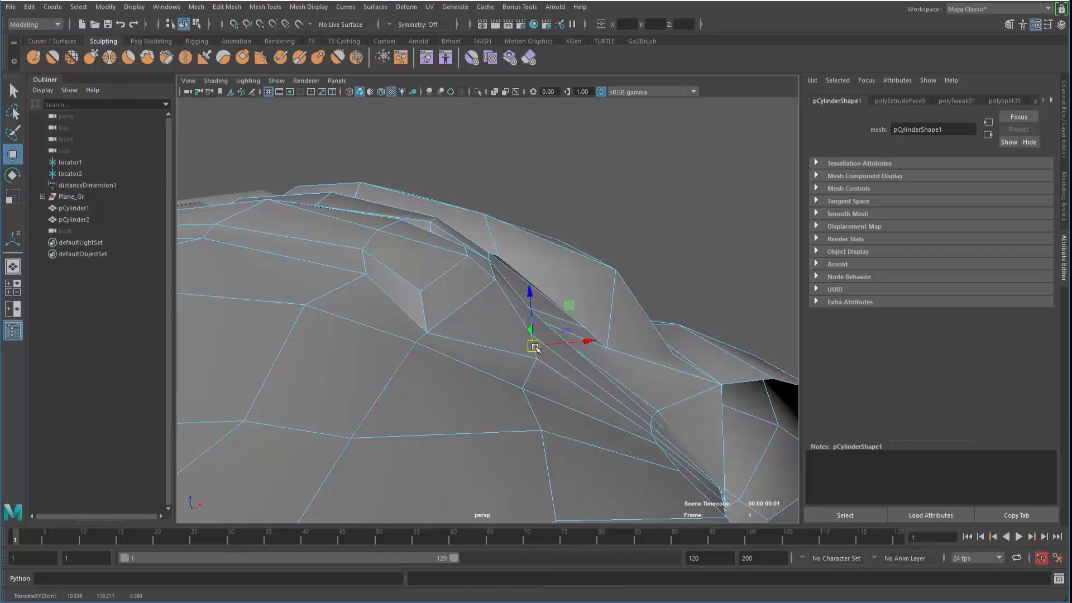
pyautogui.moveTo(527, 356); pyautogui.dragTo(531, 330)
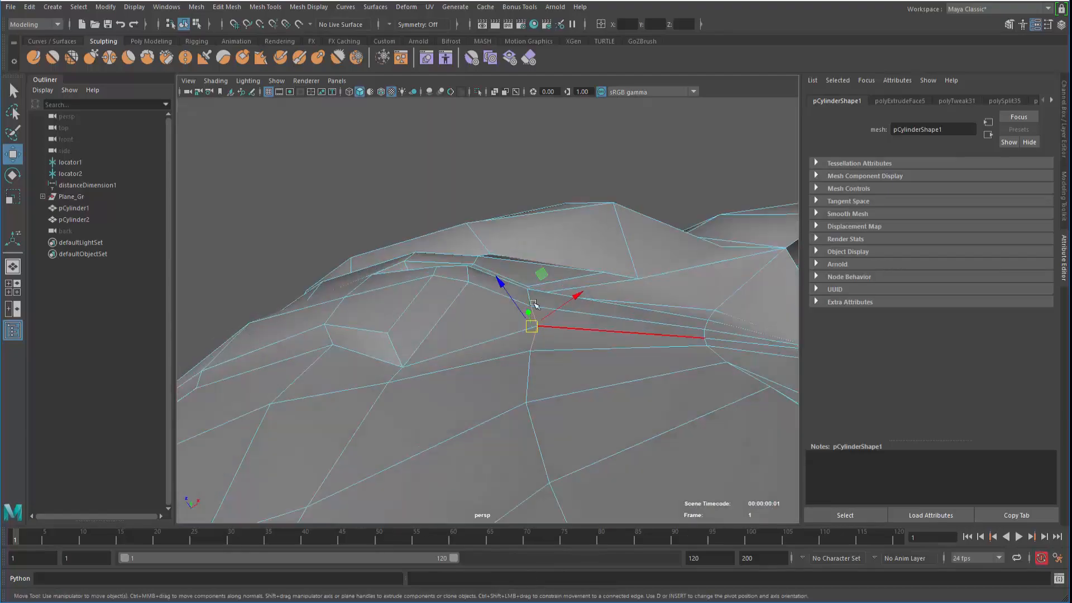
pyautogui.keyDown('alt'); pyautogui.moveTo(538, 269); pyautogui.dragTo(440, 353); pyautogui.keyUp('alt')
pyautogui.moveTo(440, 353); pyautogui.dragTo(389, 273, button='right')
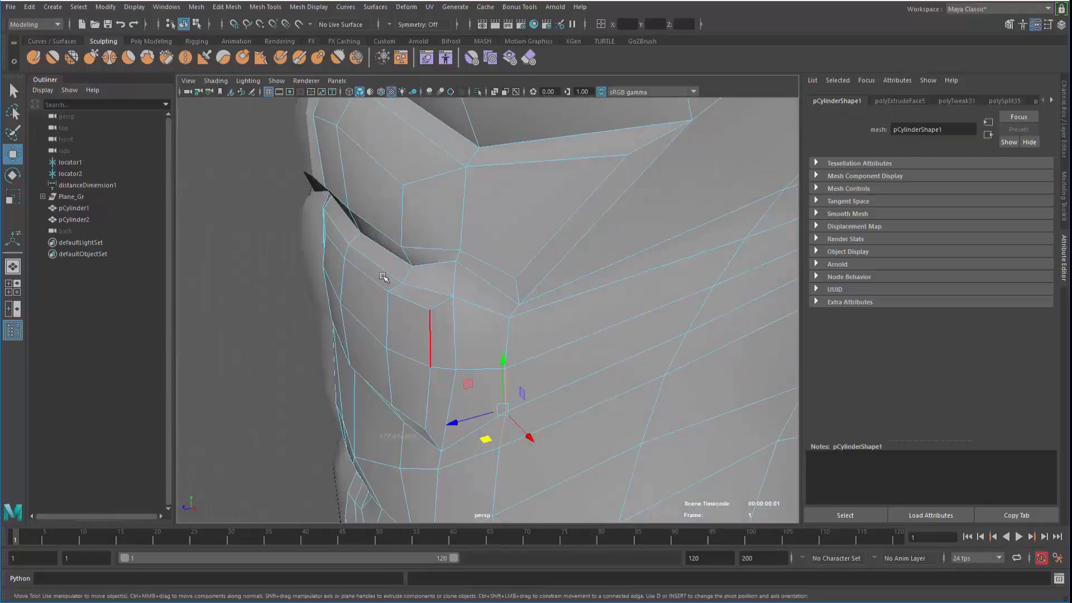
# Push the panel corner vertex in depth where the ab panels meet the flank
pyautogui.keyDown('alt'); pyautogui.moveTo(388, 275); pyautogui.dragTo(415, 369); pyautogui.keyUp('alt')
pyautogui.click(458, 359)
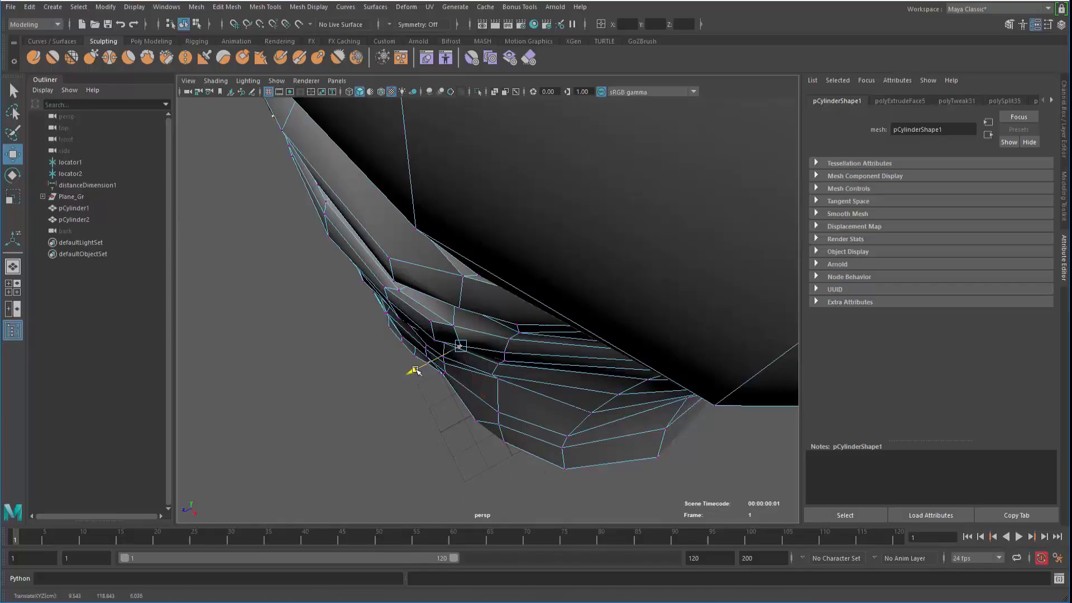
pyautogui.moveTo(478, 348); pyautogui.dragTo(495, 304)
pyautogui.click(435, 341)
pyautogui.keyDown('alt'); pyautogui.moveTo(495, 304); pyautogui.dragTo(382, 323, button='right'); pyautogui.keyUp('alt')
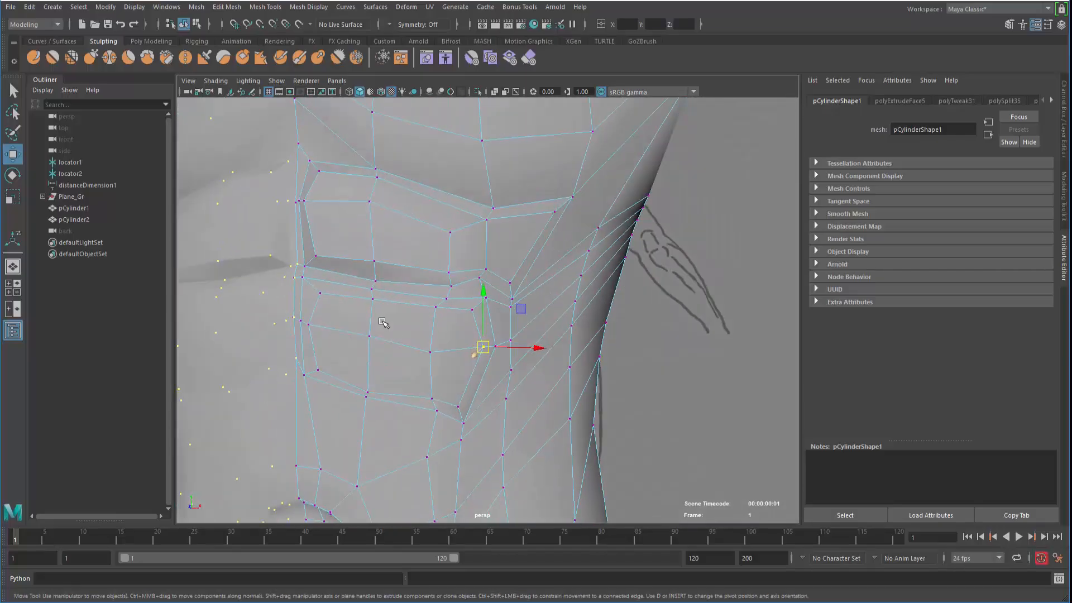
# Check the reshaped abs in smooth preview, then switch back to the low-poly display
pyautogui.press('F8')
pyautogui.press('3')
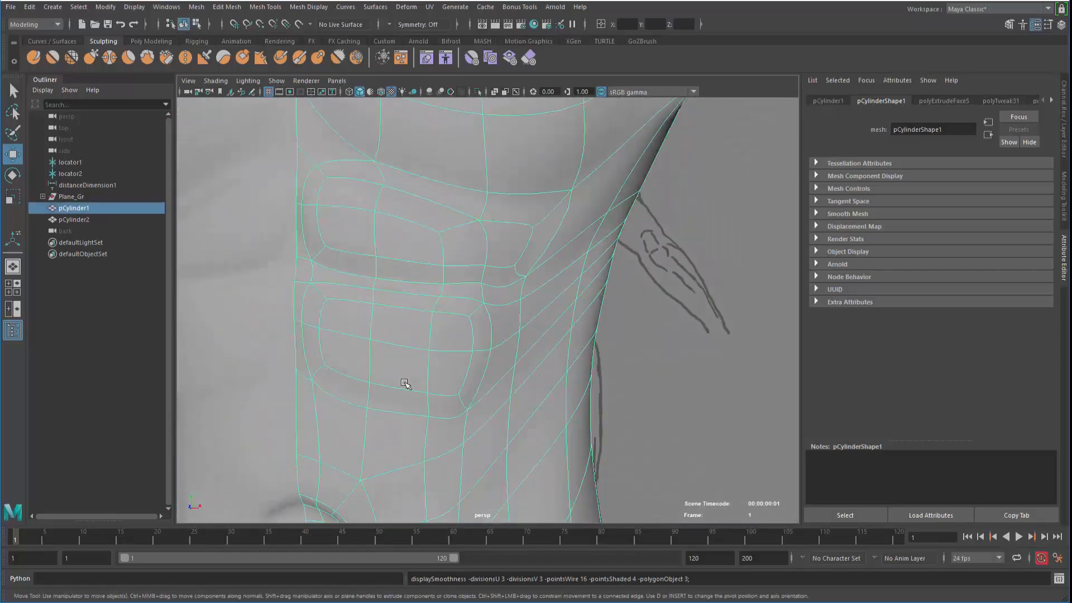
pyautogui.keyDown('alt'); pyautogui.moveTo(435, 414); pyautogui.dragTo(225, 355, button='right'); pyautogui.keyUp('alt')
pyautogui.click(237, 371)
pyautogui.keyDown('alt'); pyautogui.moveTo(399, 388); pyautogui.dragTo(370, 430); pyautogui.keyUp('alt')
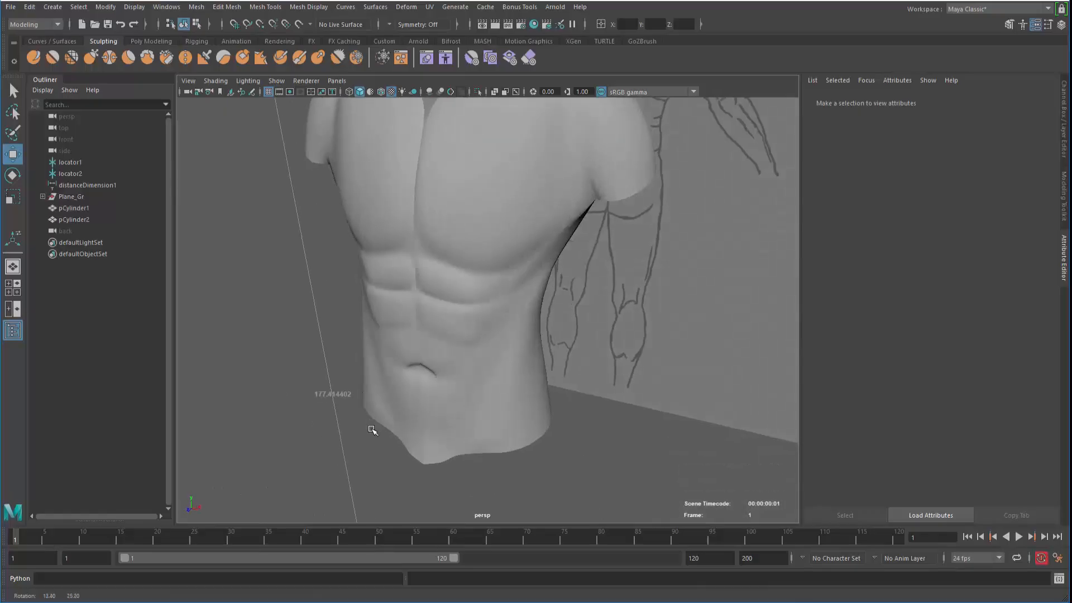
pyautogui.keyDown('alt'); pyautogui.moveTo(371, 431); pyautogui.dragTo(574, 467, button='right'); pyautogui.keyUp('alt')
pyautogui.keyDown('alt'); pyautogui.moveTo(575, 467); pyautogui.dragTo(471, 439); pyautogui.keyUp('alt')
pyautogui.click(412, 391)
pyautogui.keyDown('alt'); pyautogui.moveTo(412, 392); pyautogui.dragTo(410, 380); pyautogui.keyUp('alt')
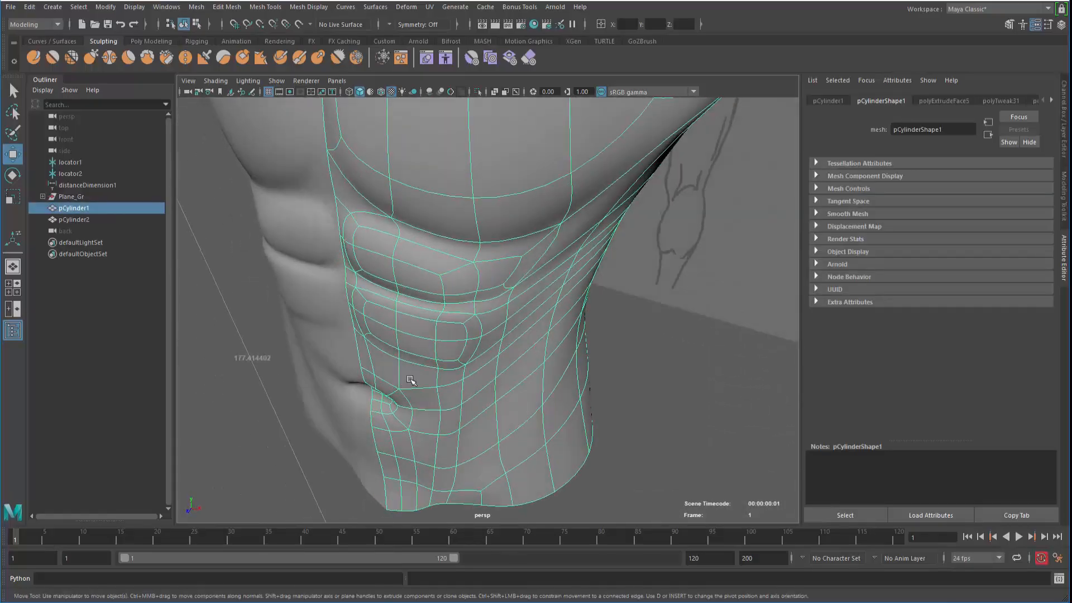
pyautogui.press('1')
pyautogui.keyDown('alt'); pyautogui.moveTo(481, 366); pyautogui.dragTo(483, 338); pyautogui.keyUp('alt')
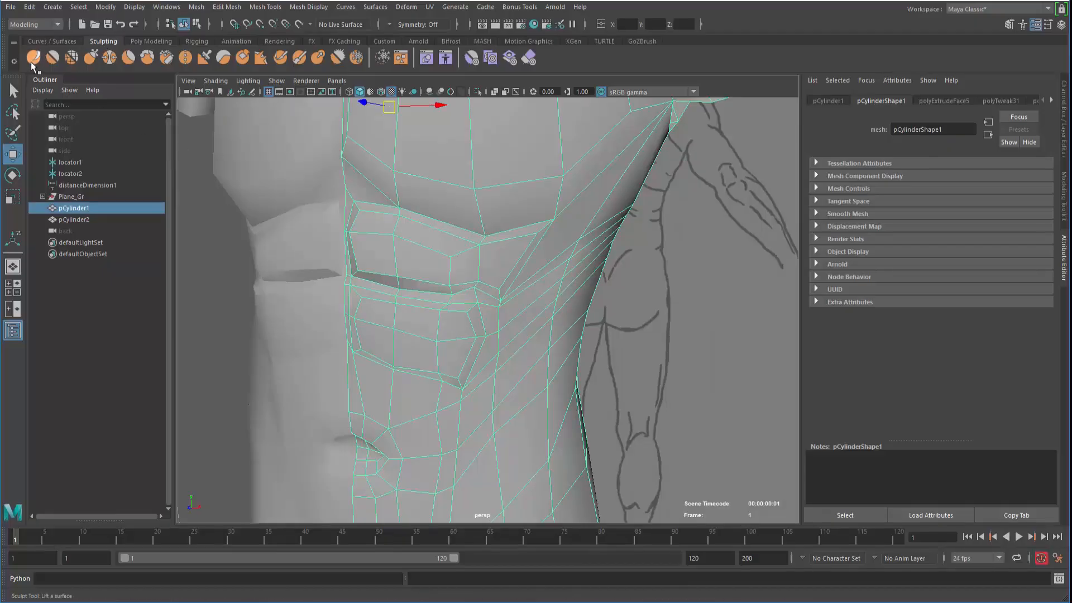
# Try a smaller Smooth sculpt brush on the abdomen's side, then undo the strokes
pyautogui.click(275, 9)
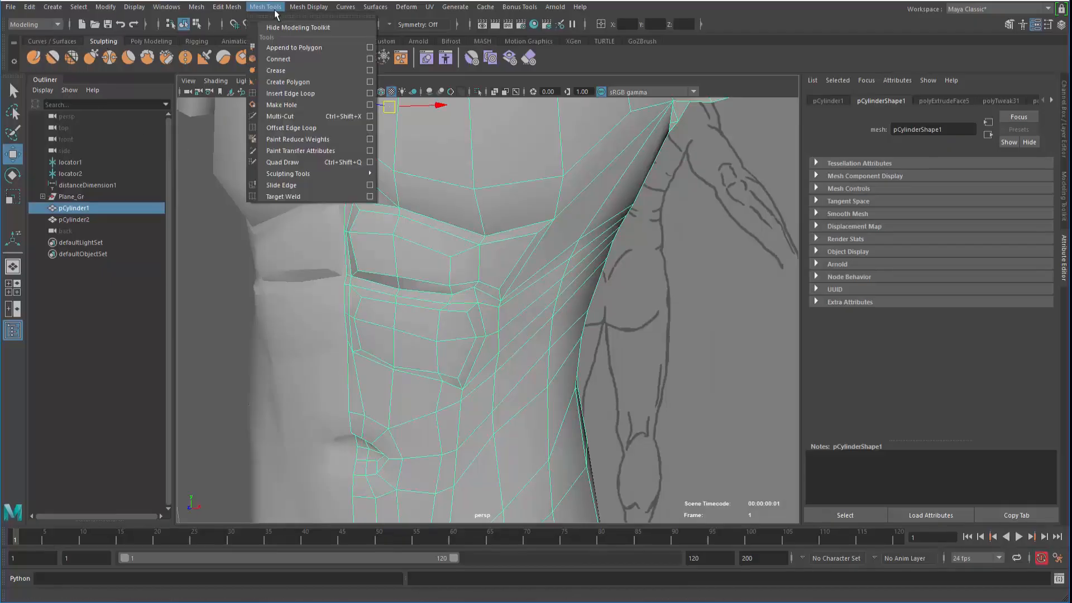
pyautogui.moveTo(309, 175)
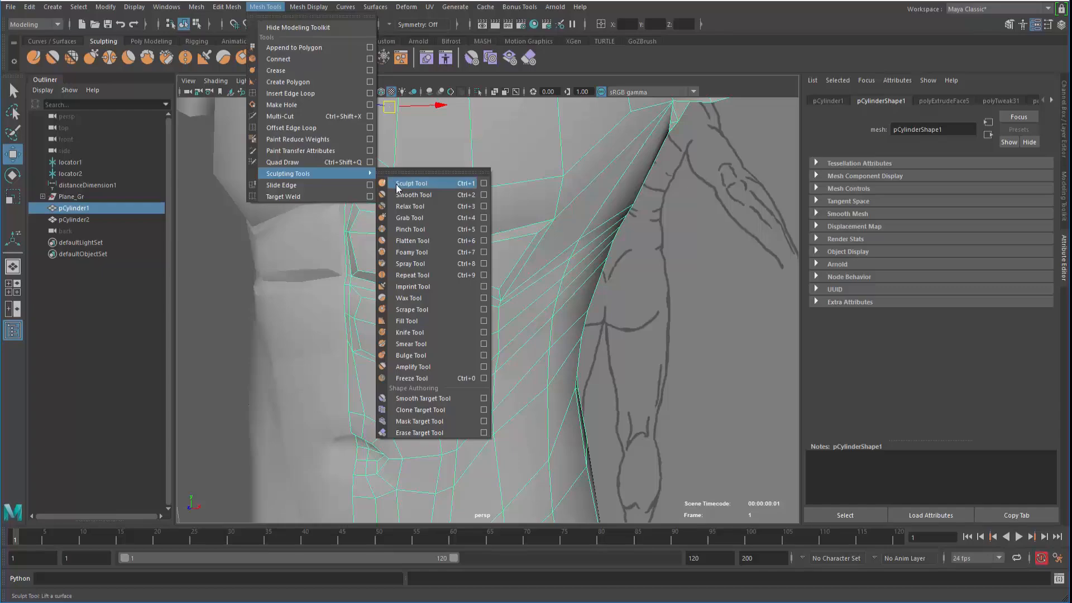
pyautogui.click(100, 42)
pyautogui.click(54, 56)
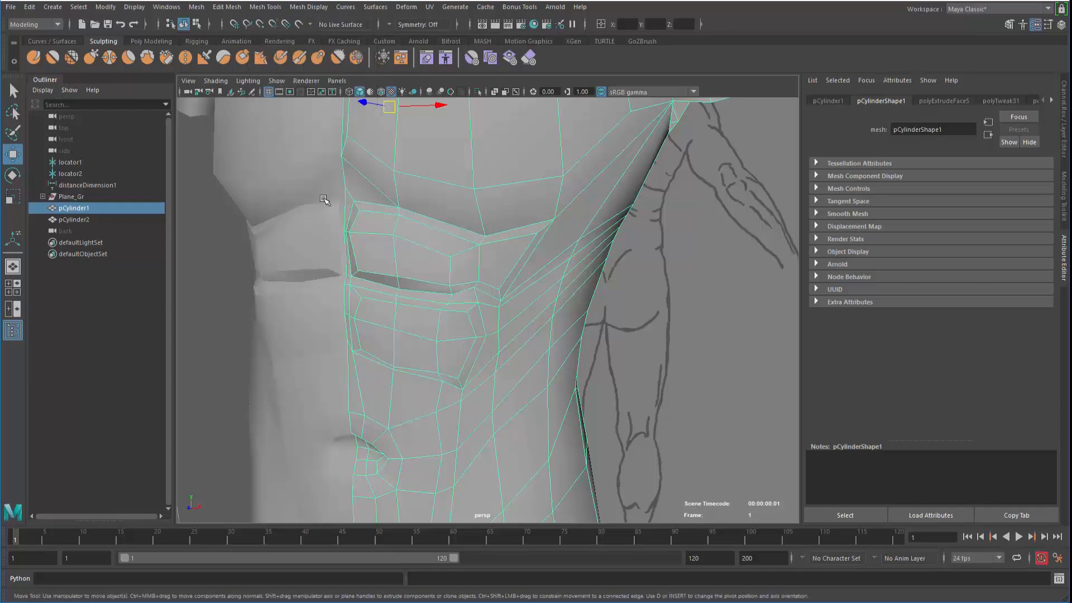
pyautogui.press('b')
pyautogui.moveTo(524, 354); pyautogui.dragTo(434, 356)
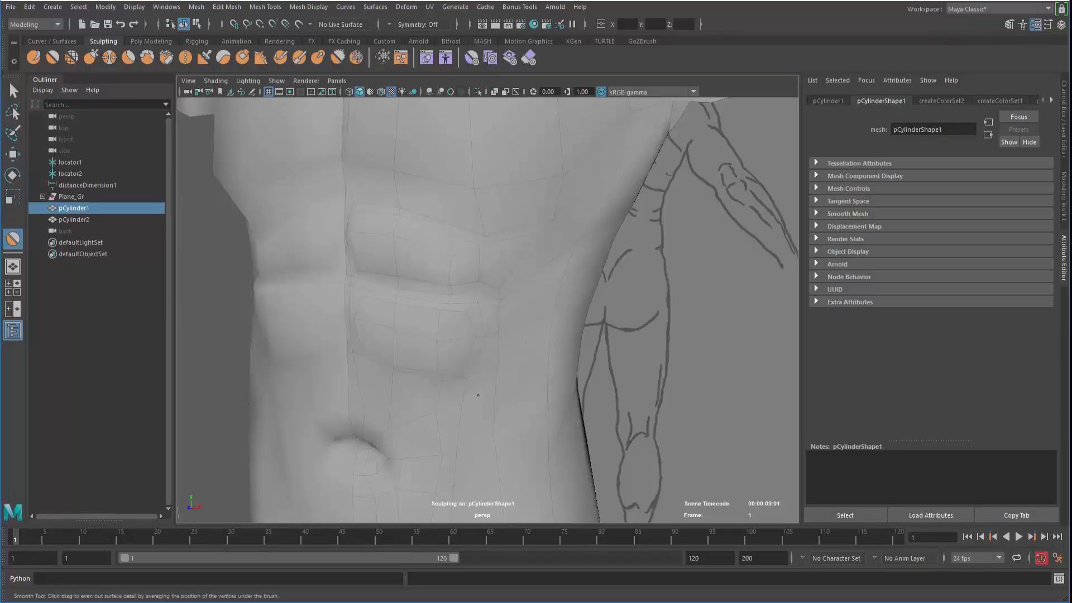
pyautogui.moveTo(485, 393)
pyautogui.mouseDown()
pyautogui.moveTo(498, 307)
pyautogui.moveTo(496, 358)
pyautogui.moveTo(516, 366)
pyautogui.mouseUp()
pyautogui.hotkey('ctrl', 'z')
pyautogui.hotkey('ctrl', 'z')
# Reselect the torso mesh and apply Mesh Display > Soften Edge to all its edges
pyautogui.click(13, 91)
pyautogui.keyDown('alt'); pyautogui.moveTo(272, 293); pyautogui.dragTo(302, 283); pyautogui.keyUp('alt')
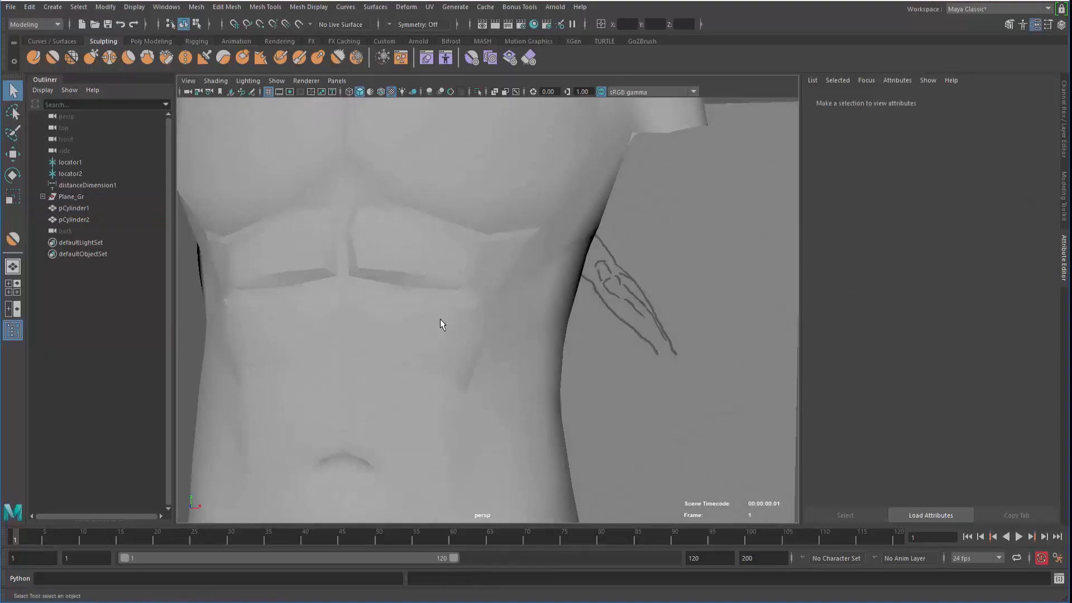
pyautogui.click(440, 319)
pyautogui.keyDown('alt'); pyautogui.moveTo(441, 320); pyautogui.dragTo(366, 352); pyautogui.keyUp('alt')
pyautogui.click(614, 375)
pyautogui.keyDown('alt'); pyautogui.moveTo(431, 387); pyautogui.dragTo(390, 369); pyautogui.keyUp('alt')
pyautogui.click(458, 257)
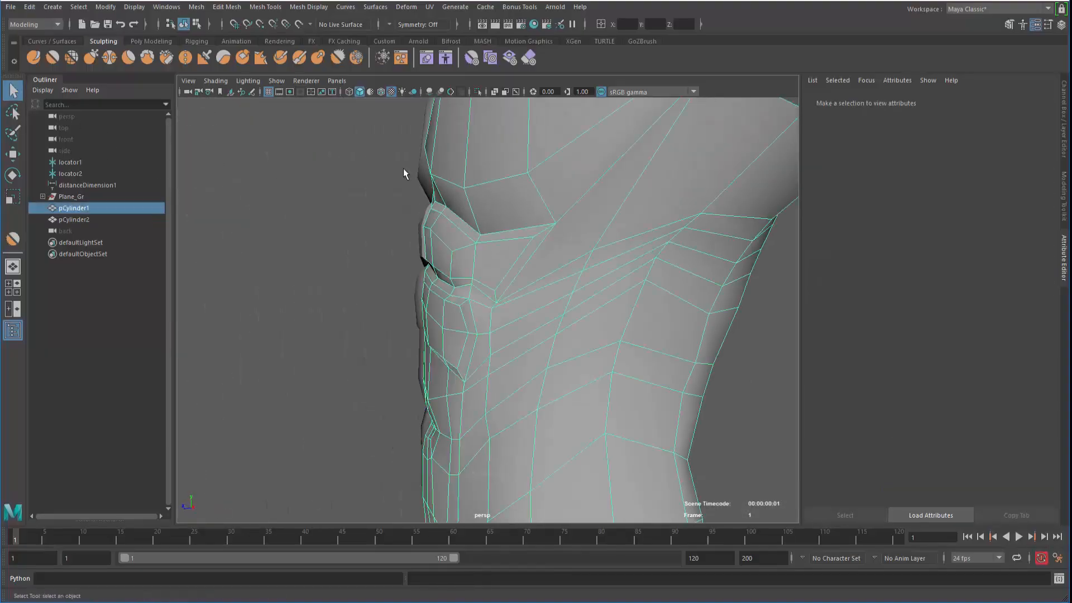
pyautogui.click(324, 7)
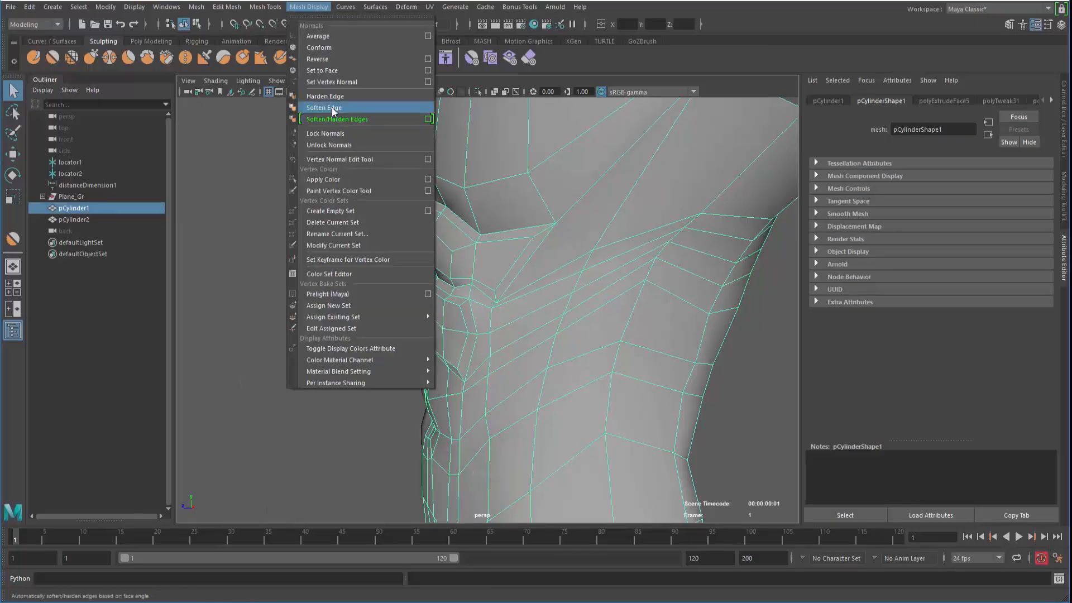
pyautogui.click(337, 112)
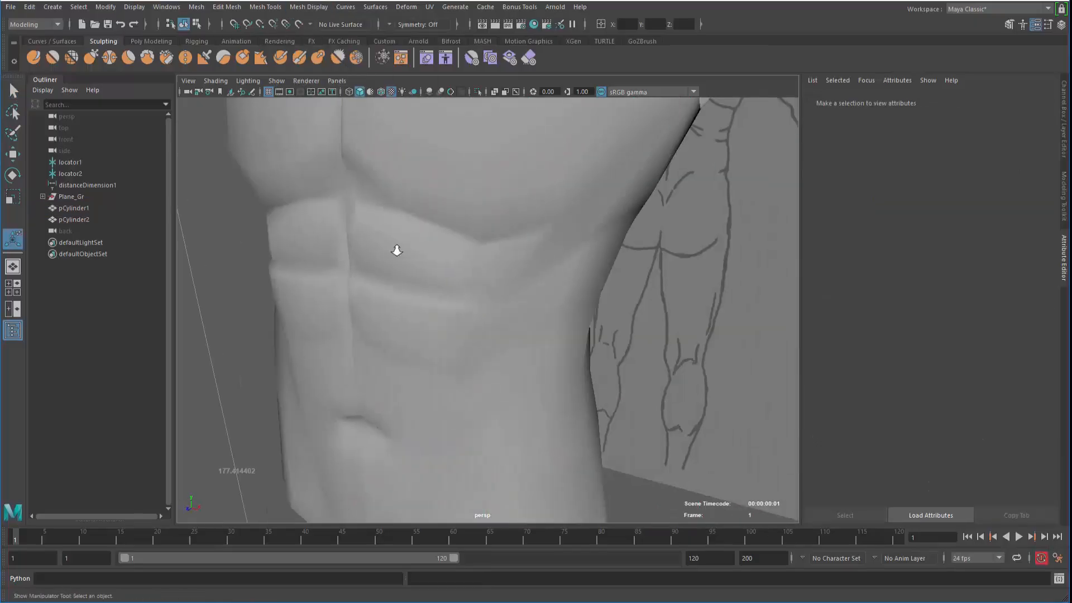
pyautogui.keyDown('alt'); pyautogui.moveTo(397, 250); pyautogui.dragTo(333, 226, button='right'); pyautogui.keyUp('alt')
# Orbit in on the torso mesh, select it and switch to face selection
pyautogui.keyDown('alt'); pyautogui.moveTo(333, 225); pyautogui.dragTo(324, 206); pyautogui.keyUp('alt')
pyautogui.keyDown('alt'); pyautogui.moveTo(324, 207); pyautogui.dragTo(282, 208, button='right'); pyautogui.keyUp('alt')
pyautogui.keyDown('alt'); pyautogui.moveTo(282, 208); pyautogui.dragTo(297, 235); pyautogui.keyUp('alt')
pyautogui.keyDown('alt'); pyautogui.moveTo(296, 235); pyautogui.dragTo(330, 239, button='right'); pyautogui.keyUp('alt')
pyautogui.moveTo(330, 239)
pyautogui.keyDown('alt'); pyautogui.mouseDown()
pyautogui.moveTo(359, 243)
pyautogui.moveTo(342, 251)
pyautogui.mouseUp(); pyautogui.keyUp('alt')
pyautogui.keyDown('alt'); pyautogui.moveTo(342, 251); pyautogui.dragTo(391, 284, button='right'); pyautogui.keyUp('alt')
pyautogui.click(441, 315)
pyautogui.keyDown('alt'); pyautogui.moveTo(415, 331); pyautogui.dragTo(347, 309); pyautogui.keyUp('alt')
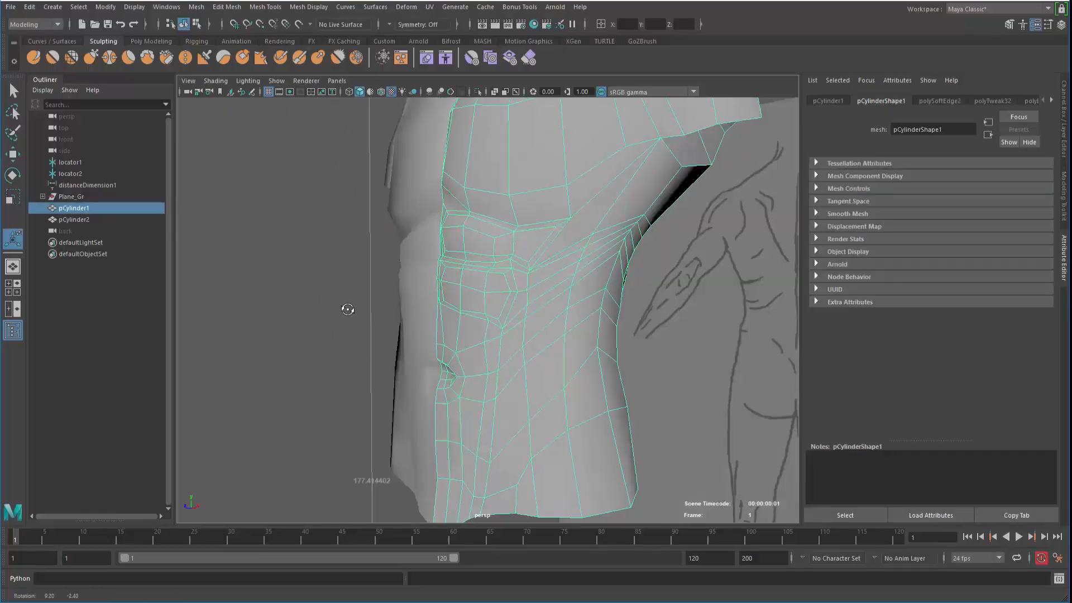
pyautogui.keyDown('alt'); pyautogui.moveTo(347, 309); pyautogui.dragTo(391, 313, button='right'); pyautogui.keyUp('alt')
pyautogui.keyDown('alt'); pyautogui.moveTo(390, 312); pyautogui.dragTo(463, 289); pyautogui.keyUp('alt')
pyautogui.moveTo(463, 289); pyautogui.dragTo(464, 310, button='right')
pyautogui.keyDown('alt'); pyautogui.moveTo(407, 328); pyautogui.dragTo(419, 287, button='middle'); pyautogui.keyUp('alt')
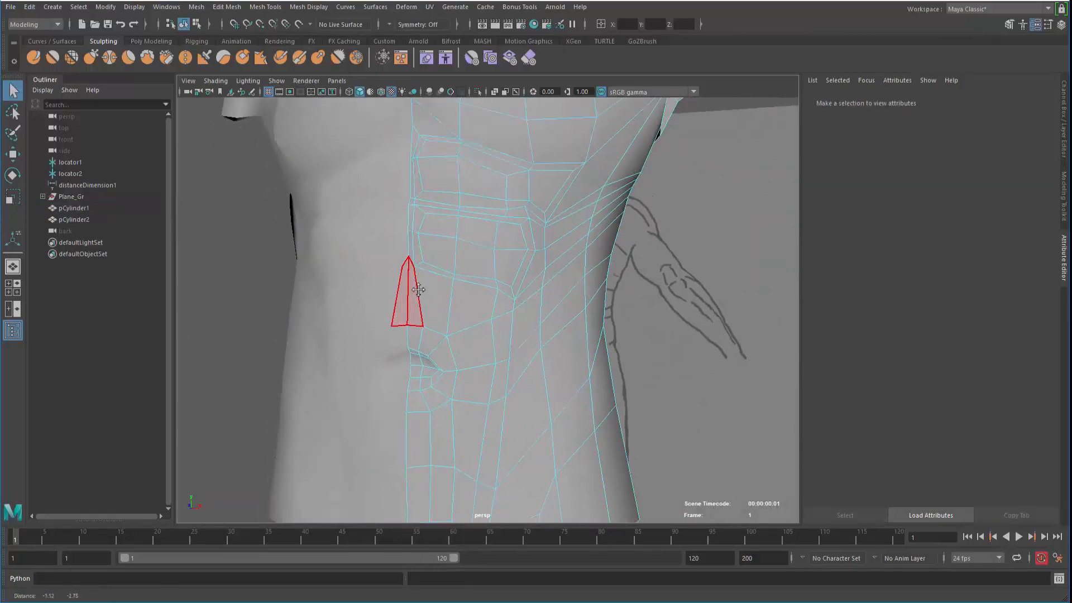
pyautogui.keyDown('alt'); pyautogui.moveTo(419, 287); pyautogui.dragTo(430, 307); pyautogui.keyUp('alt')
# Maximize the front view and select a mirrored pair of ab vertices for moving
pyautogui.press('space')
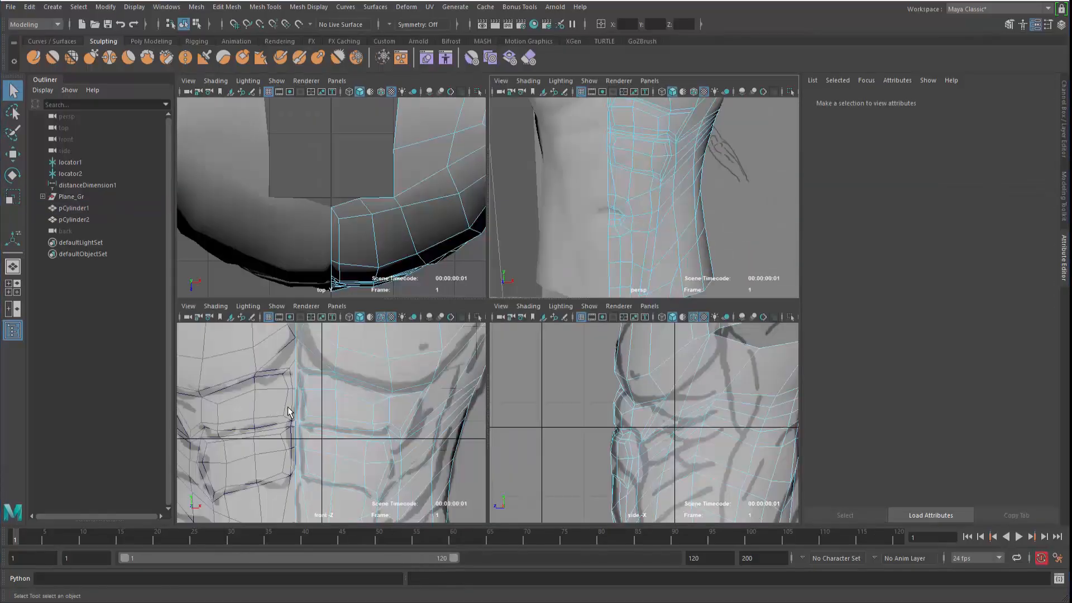
pyautogui.press('space')
pyautogui.keyDown('alt'); pyautogui.moveTo(317, 416); pyautogui.dragTo(390, 318, button='middle'); pyautogui.keyUp('alt')
pyautogui.keyDown('alt'); pyautogui.moveTo(390, 318); pyautogui.dragTo(402, 324, button='right'); pyautogui.keyUp('alt')
pyautogui.keyDown('alt'); pyautogui.moveTo(402, 323); pyautogui.dragTo(391, 240, button='middle'); pyautogui.keyUp('alt')
pyautogui.moveTo(413, 302); pyautogui.dragTo(391, 314, button='right')
pyautogui.click(396, 325)
pyautogui.press('w')
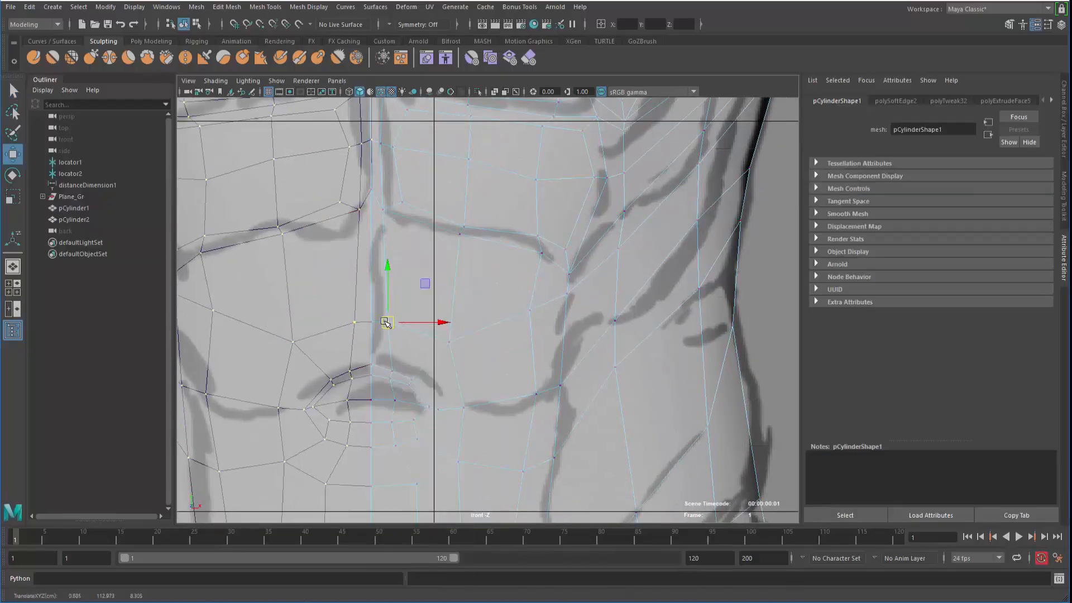
# Select the mirrored lower ab panel faces on both sides of the torso
pyautogui.moveTo(403, 254); pyautogui.dragTo(409, 277, button='right')
pyautogui.click(413, 282)
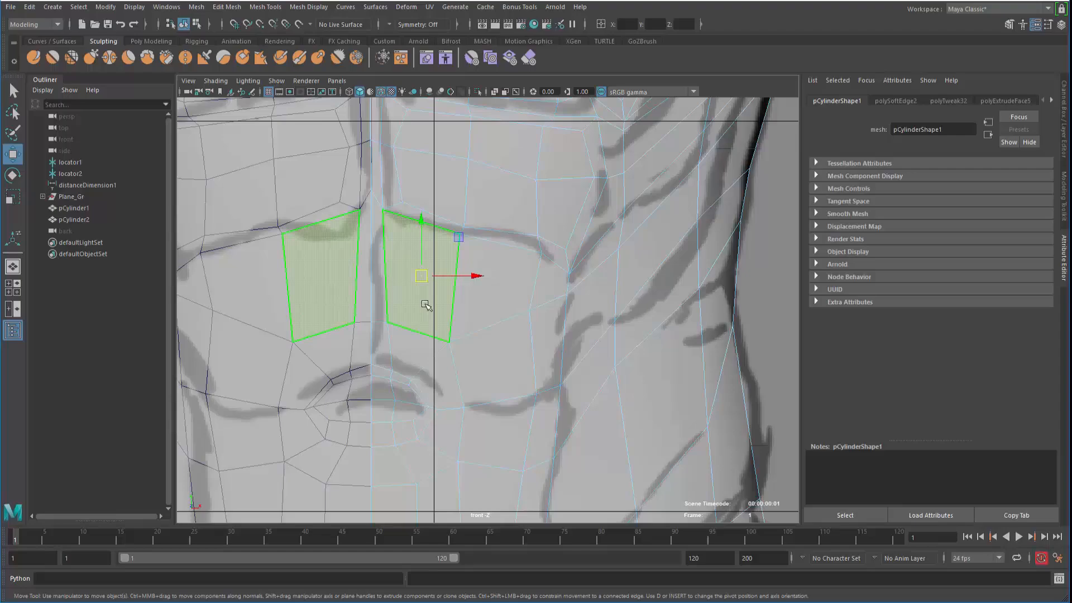
pyautogui.keyDown('shift'); pyautogui.click(507, 313); pyautogui.keyUp('shift')
pyautogui.keyDown('shift'); pyautogui.click(558, 311); pyautogui.keyUp('shift')
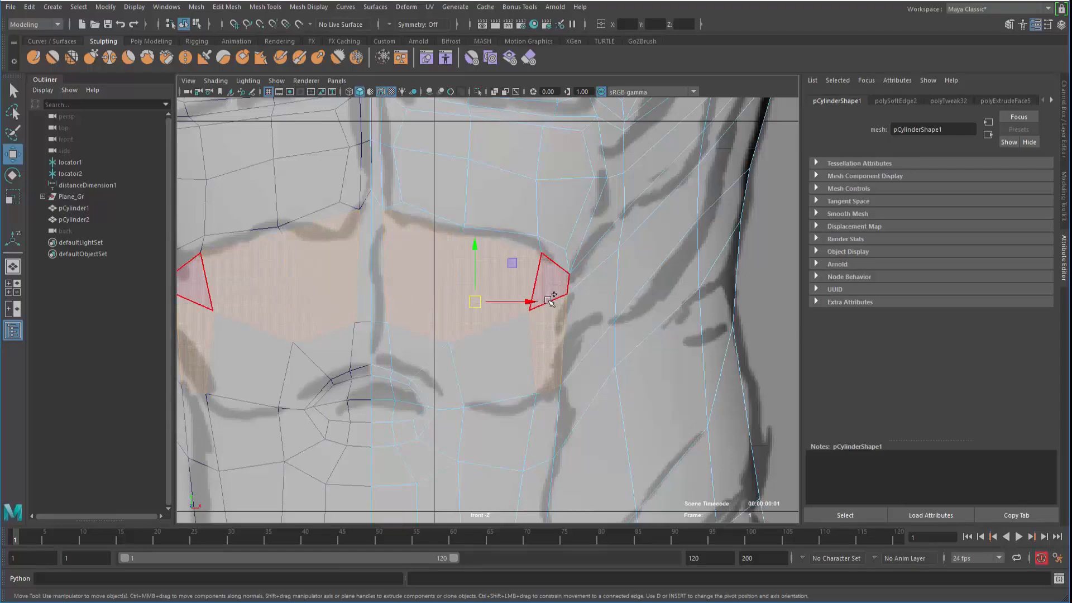
pyautogui.keyDown('shift'); pyautogui.click(403, 351); pyautogui.keyUp('shift')
pyautogui.scroll(-1, 317, 342)
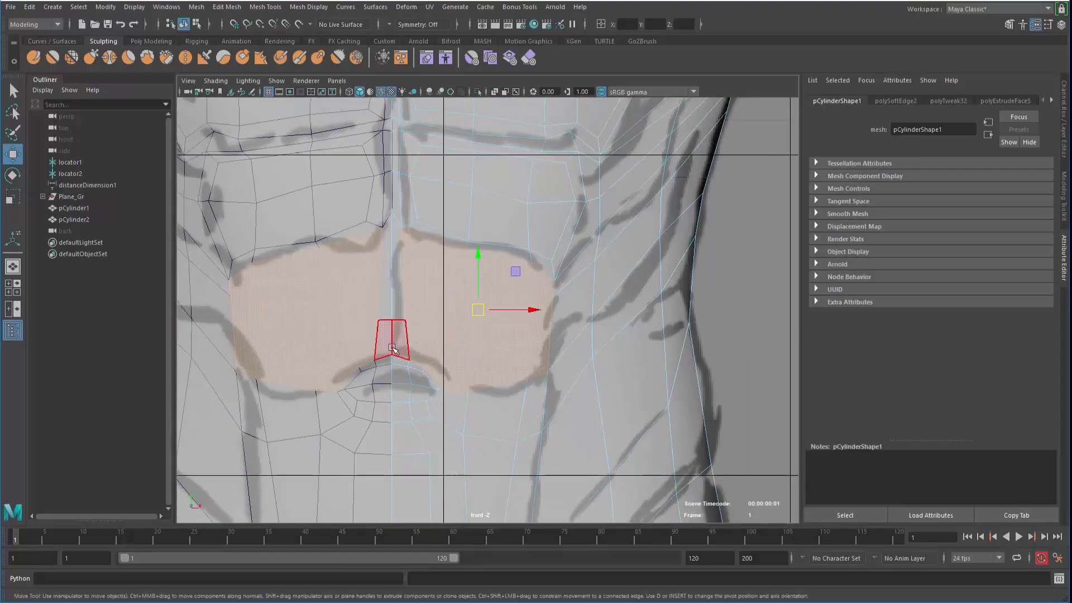
# Extrude the selected ab faces, scale them to 0.683 and nudge them slightly along the axis
pyautogui.keyDown('shift'); pyautogui.moveTo(440, 273); pyautogui.dragTo(438, 292, button='right'); pyautogui.keyUp('shift')
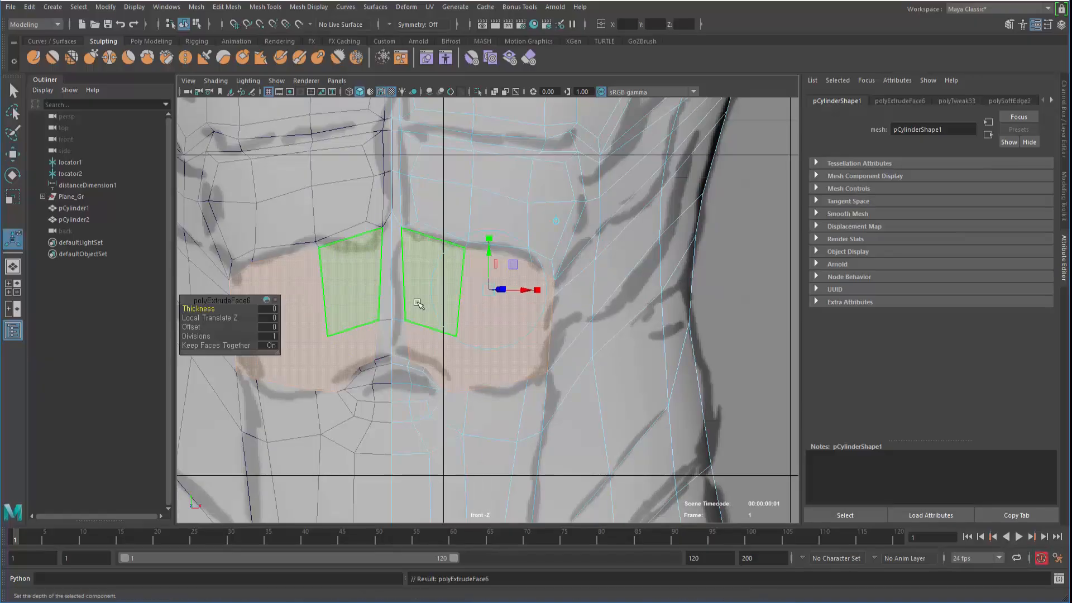
pyautogui.press('space')
pyautogui.press('space')
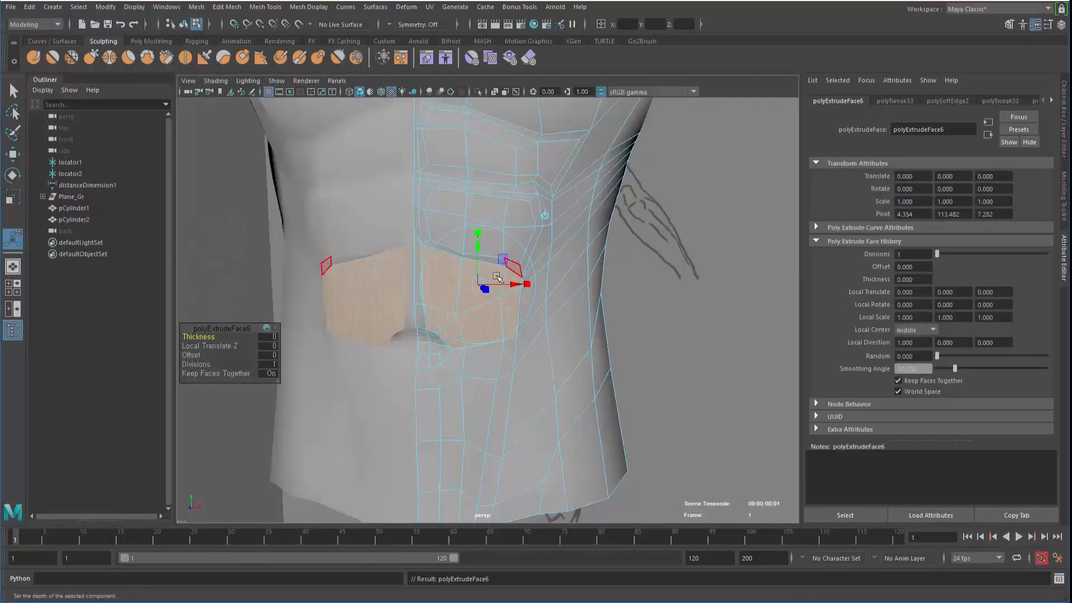
pyautogui.press('f')
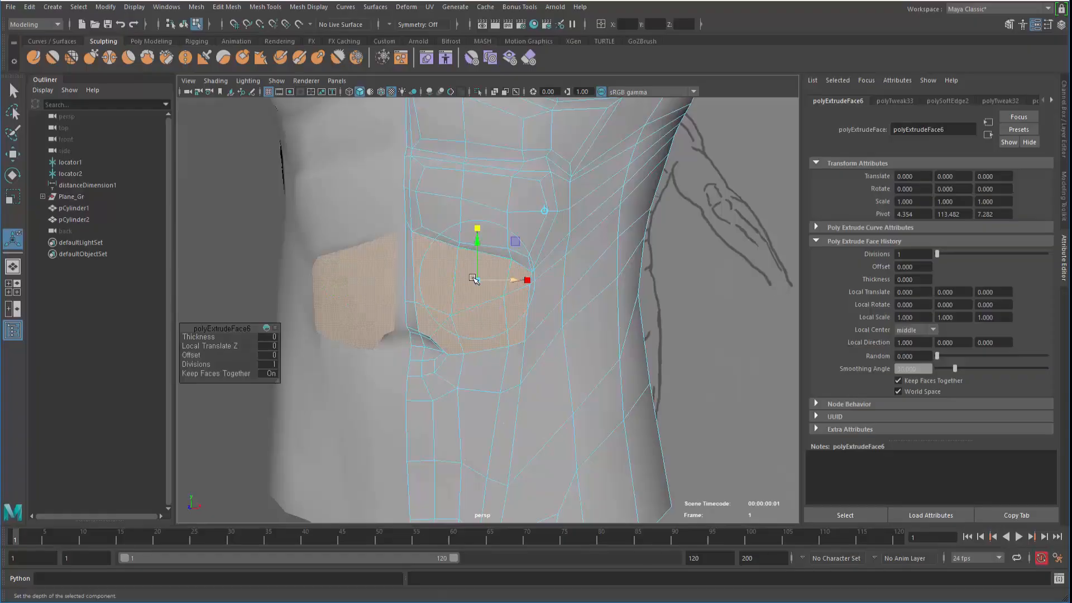
pyautogui.press('w')
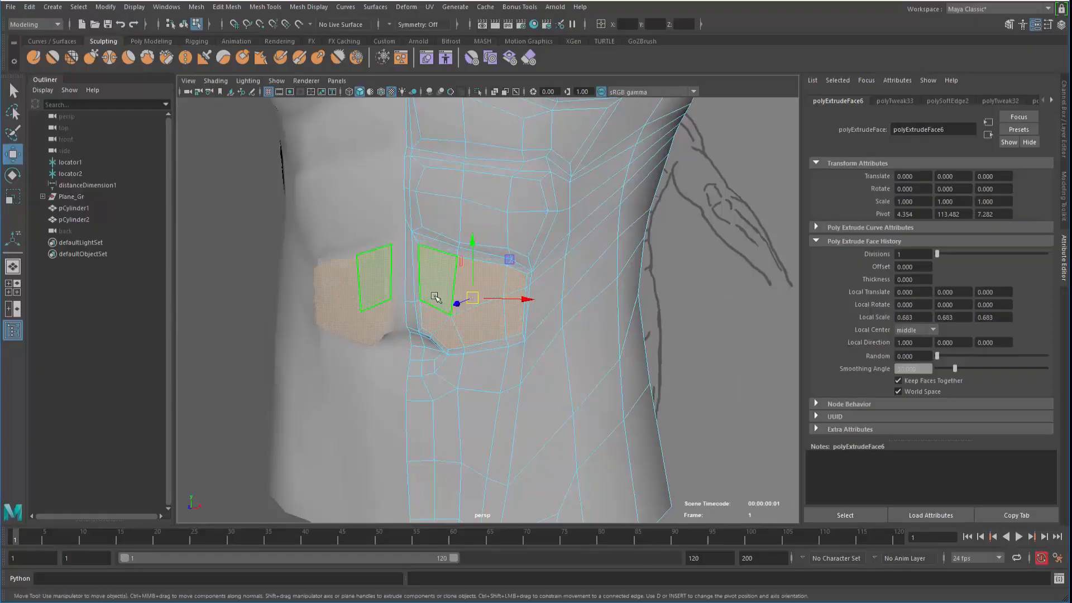
pyautogui.keyDown('alt'); pyautogui.moveTo(454, 307); pyautogui.dragTo(448, 324); pyautogui.keyUp('alt')
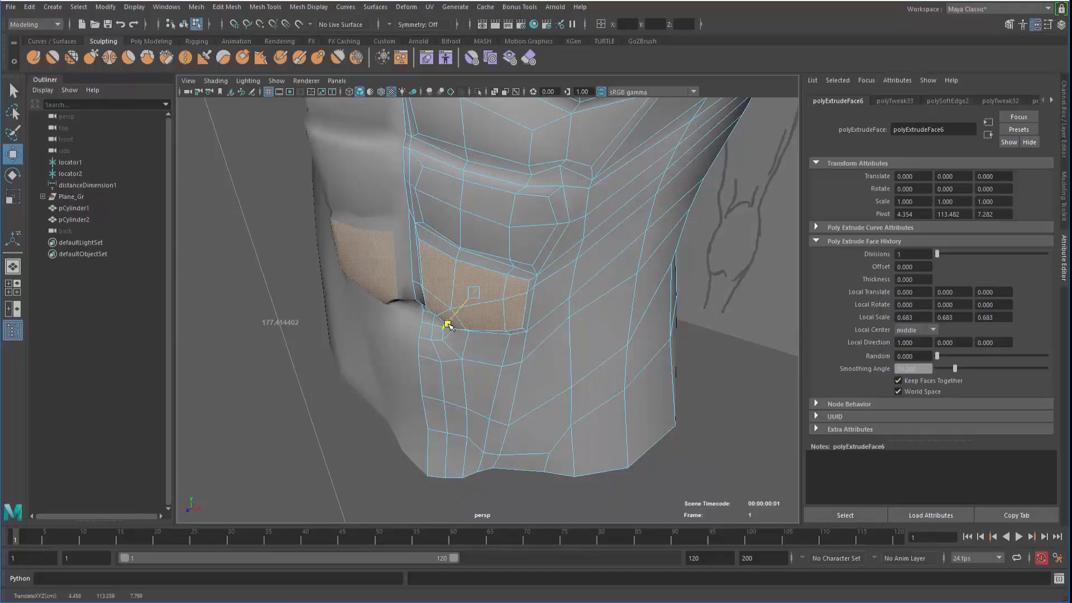
pyautogui.keyDown('alt'); pyautogui.moveTo(374, 324); pyautogui.dragTo(344, 308); pyautogui.keyUp('alt')
pyautogui.moveTo(435, 293); pyautogui.dragTo(438, 293)
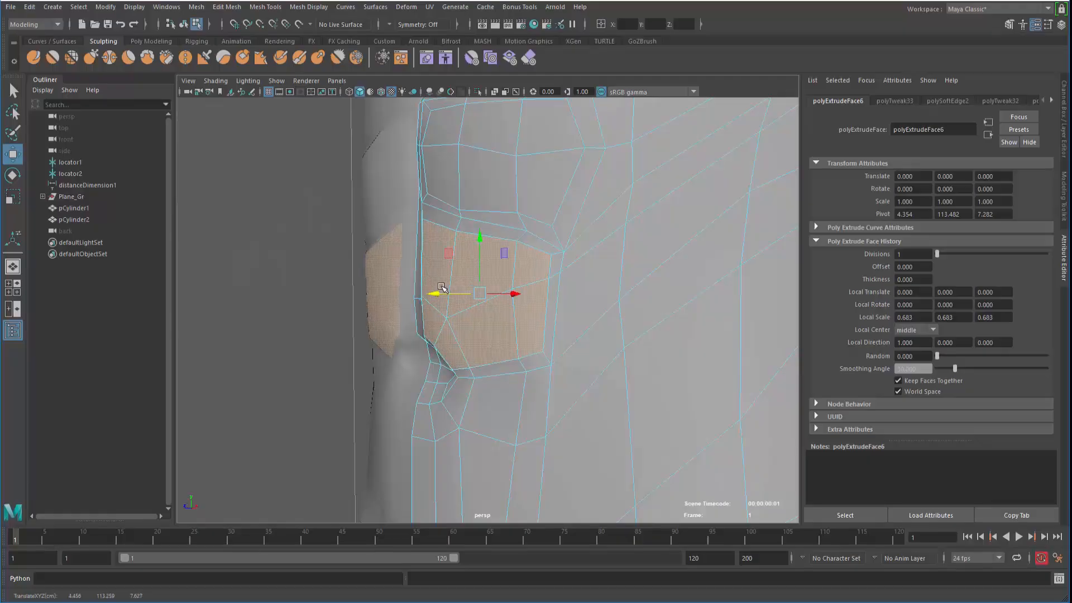
pyautogui.keyDown('alt'); pyautogui.moveTo(369, 301); pyautogui.dragTo(347, 410); pyautogui.keyUp('alt')
pyautogui.press('space')
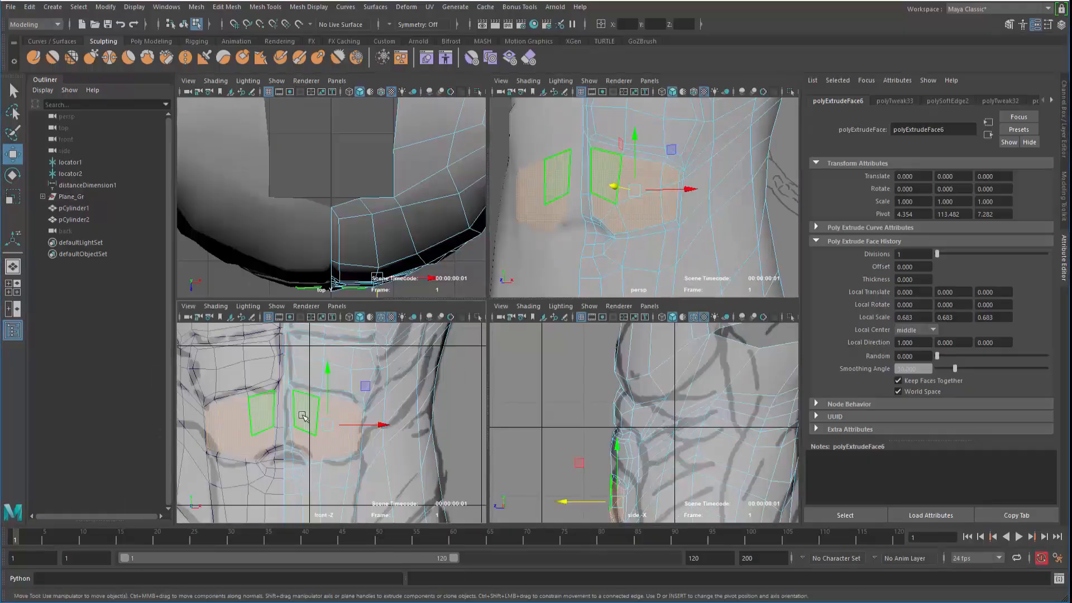
# Shift the navel-area edges left and raise the vertex above the navel in front view
pyautogui.press('space')
pyautogui.keyDown('alt'); pyautogui.moveTo(392, 398); pyautogui.dragTo(465, 398, button='middle'); pyautogui.keyUp('alt')
pyautogui.scroll(1, 481, 386)
pyautogui.moveTo(530, 261); pyautogui.dragTo(534, 224, button='right')
pyautogui.moveTo(443, 327); pyautogui.dragTo(431, 328)
pyautogui.keyDown('alt'); pyautogui.moveTo(447, 251); pyautogui.dragTo(397, 176, button='middle'); pyautogui.keyUp('alt')
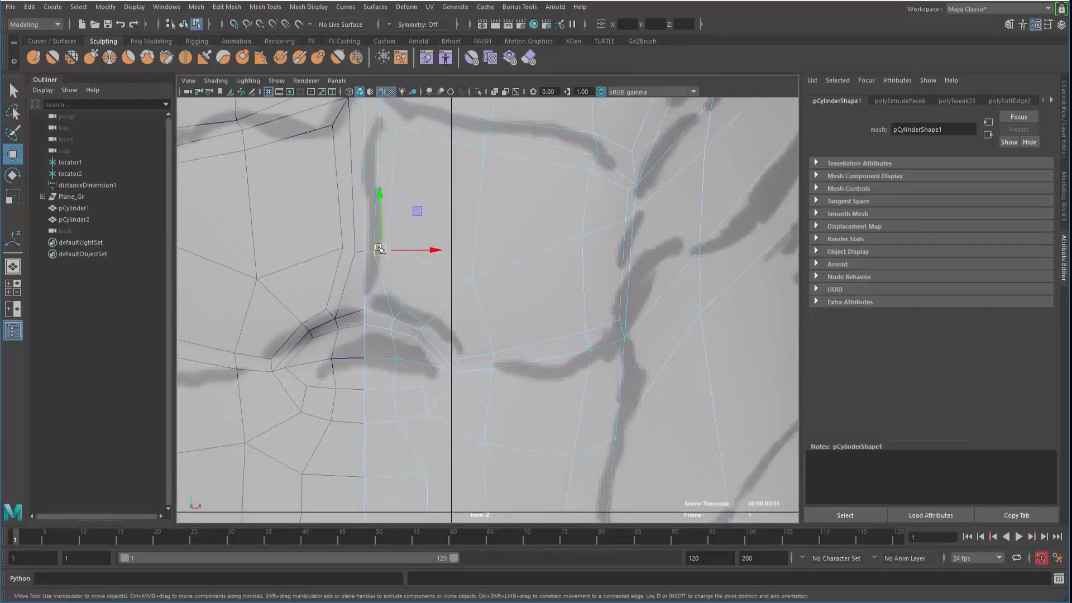
pyautogui.moveTo(379, 248); pyautogui.dragTo(386, 227)
pyautogui.rightClick(366, 243)
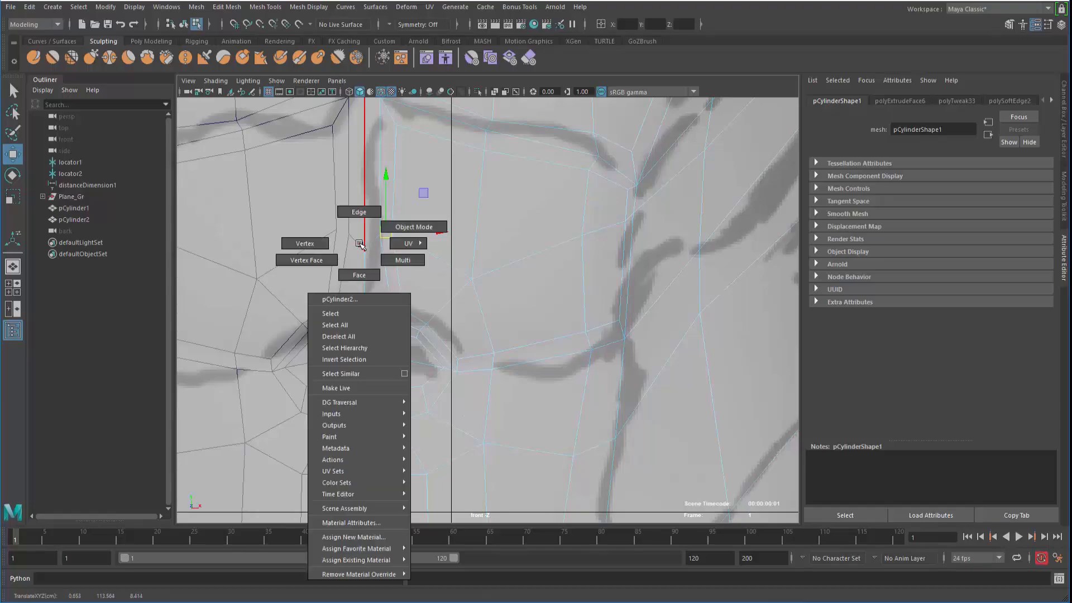
pyautogui.hotkey('ctrl', 'z')
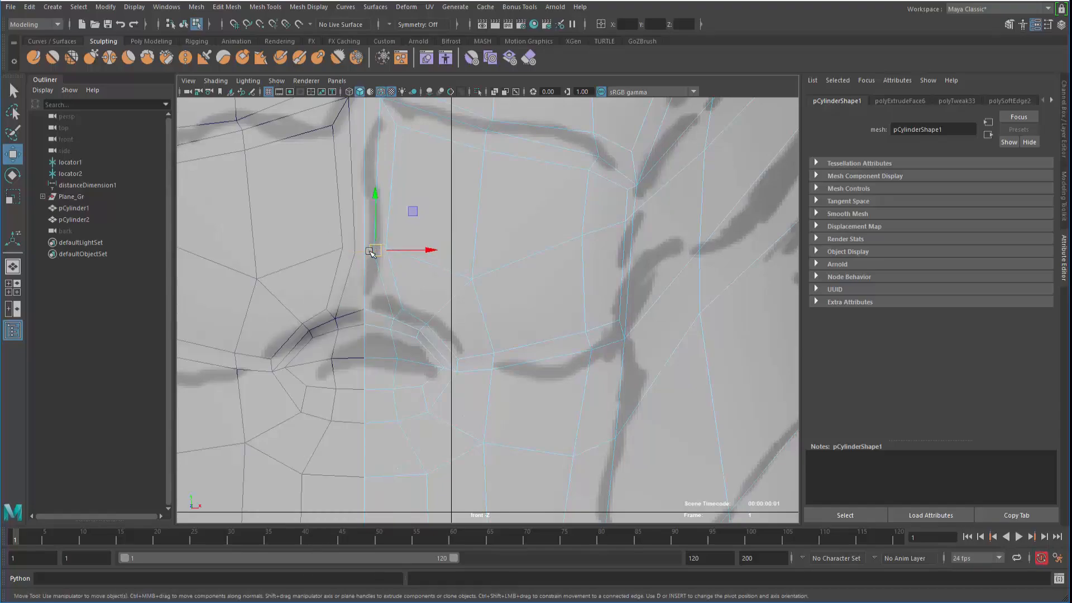
pyautogui.moveTo(379, 199); pyautogui.dragTo(379, 169)
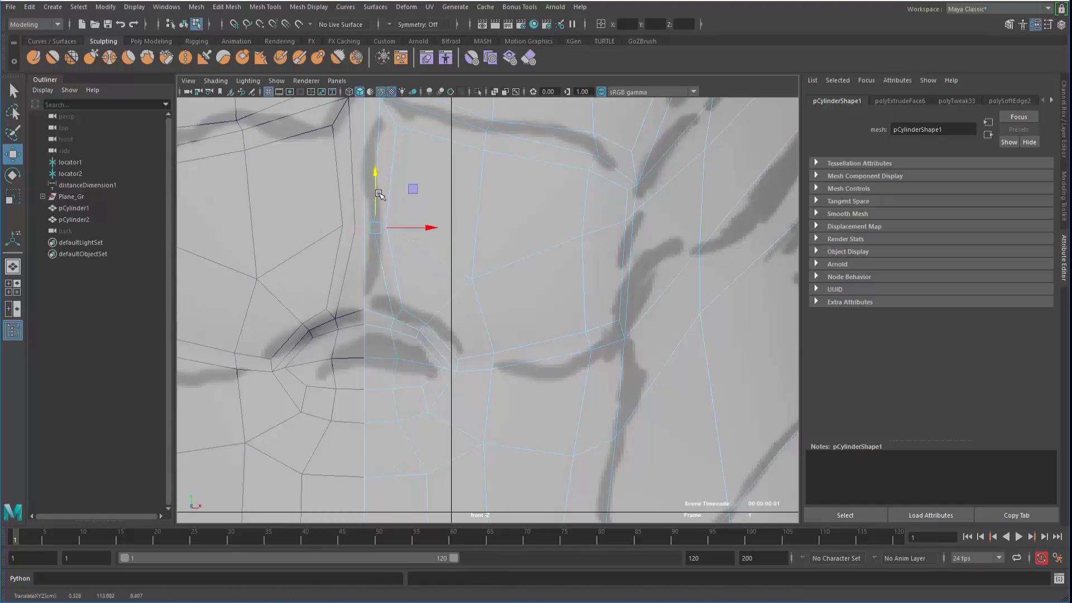
pyautogui.scroll(-1, 416, 256)
# Move the navel-corner edges, faces and vertex into place at the navel corner
pyautogui.click(474, 254)
pyautogui.click(384, 231)
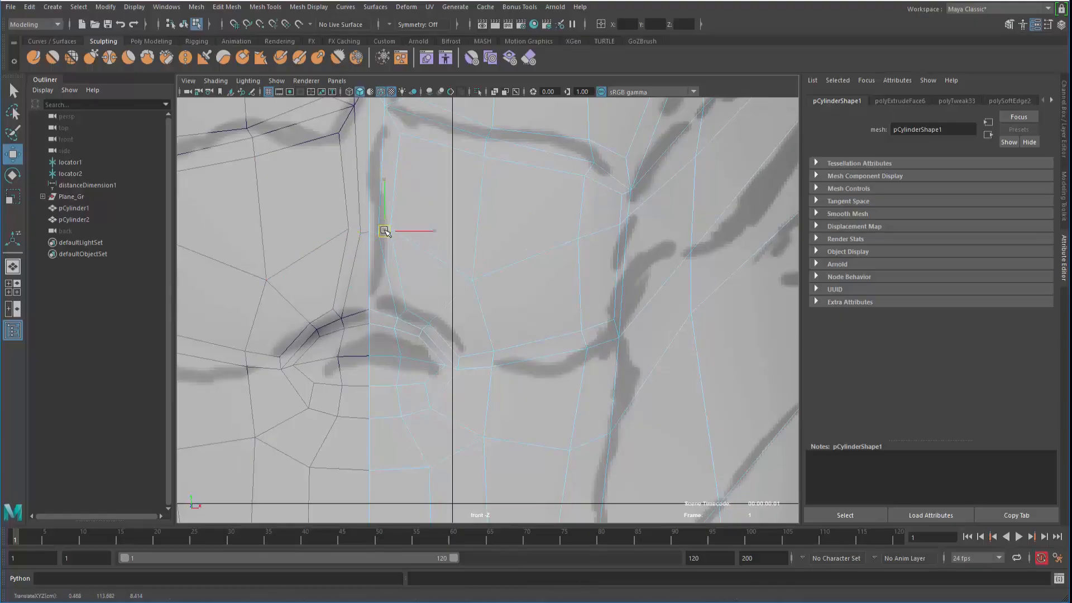
pyautogui.keyDown('alt'); pyautogui.moveTo(379, 215); pyautogui.dragTo(370, 228, button='middle'); pyautogui.keyUp('alt')
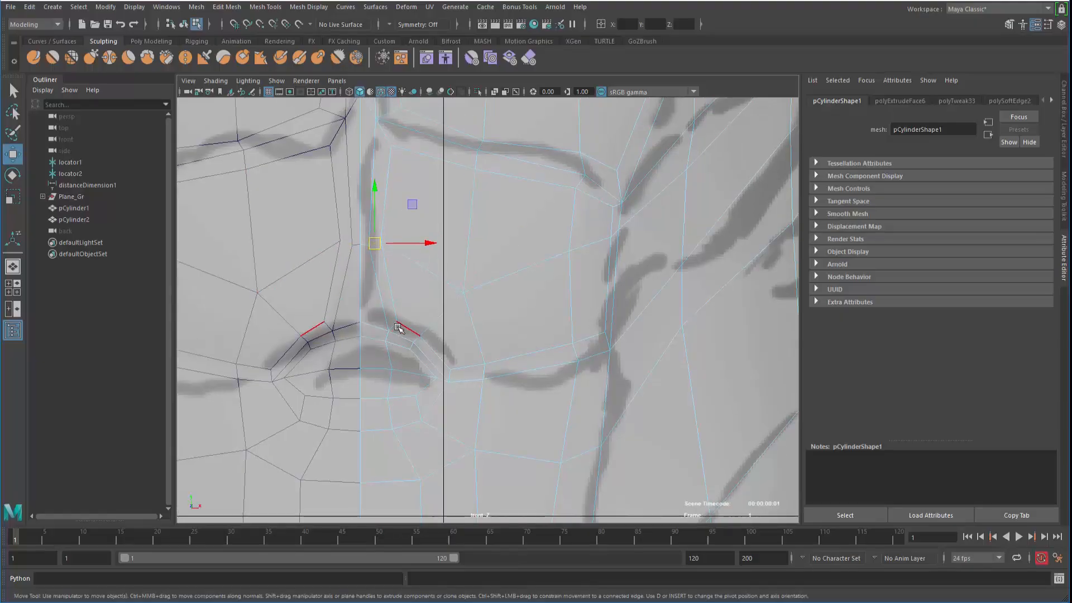
pyautogui.moveTo(391, 332); pyautogui.dragTo(384, 323)
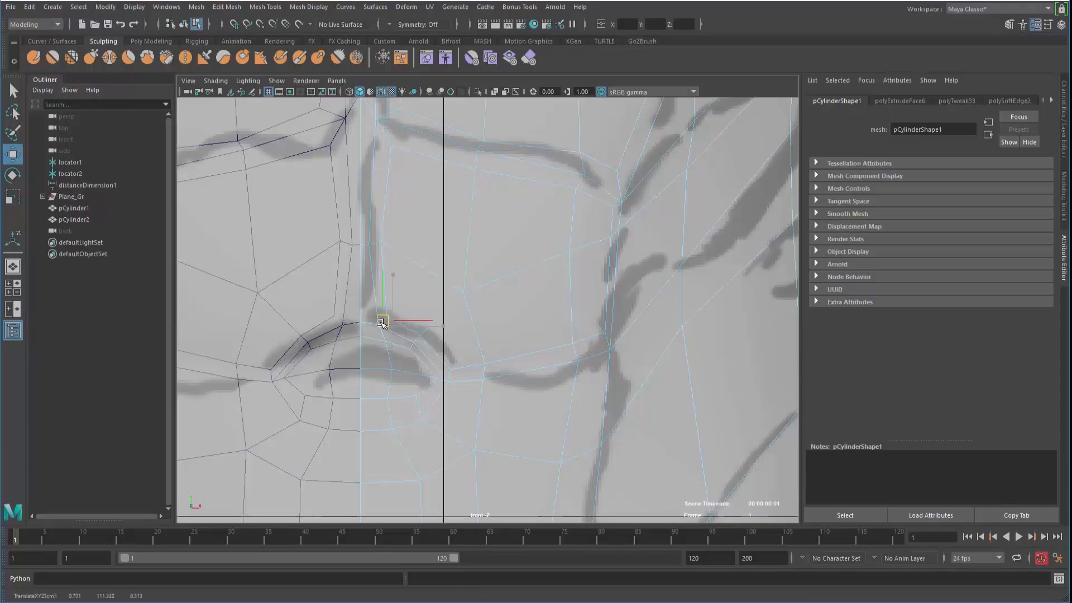
pyautogui.keyDown('alt'); pyautogui.moveTo(391, 353); pyautogui.dragTo(363, 277, button='middle'); pyautogui.keyUp('alt')
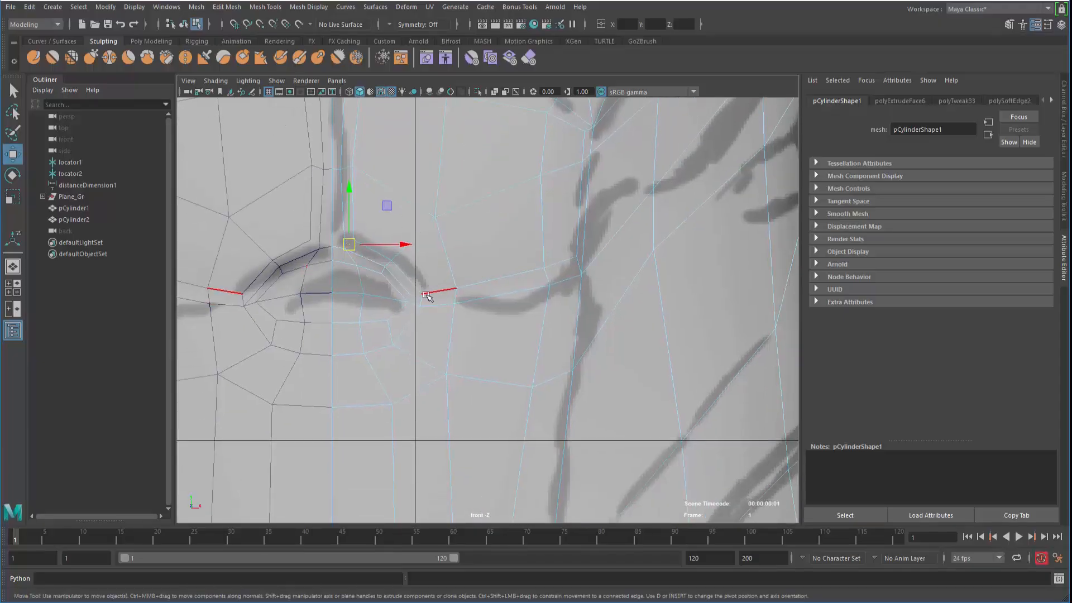
pyautogui.moveTo(414, 291)
pyautogui.mouseDown(button='right')
pyautogui.moveTo(413, 256)
pyautogui.moveTo(411, 286)
pyautogui.mouseUp(button='right')
pyautogui.click(407, 283)
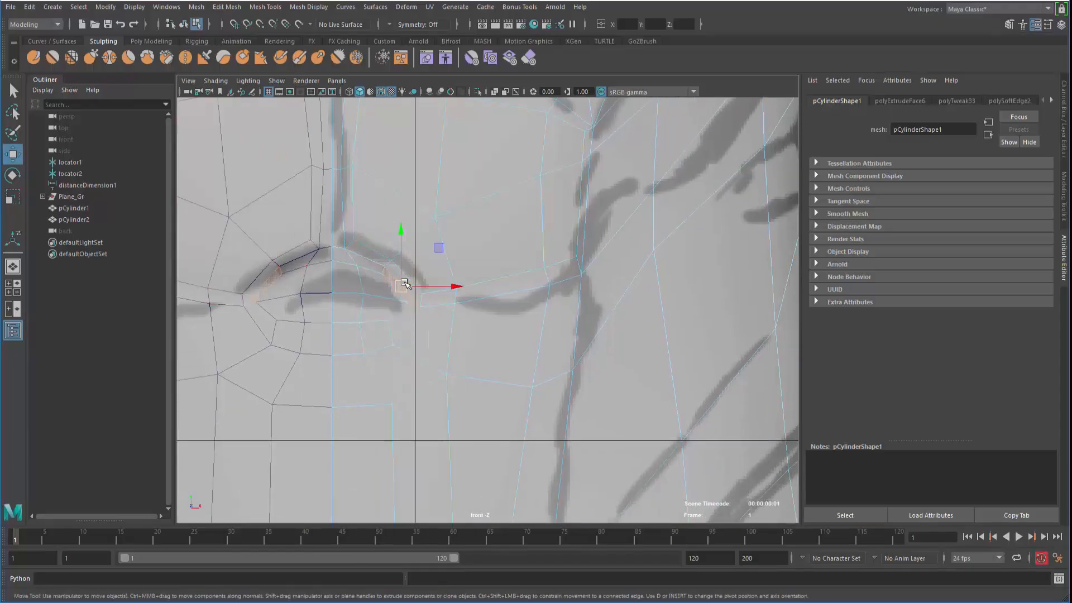
pyautogui.moveTo(403, 286); pyautogui.dragTo(405, 279)
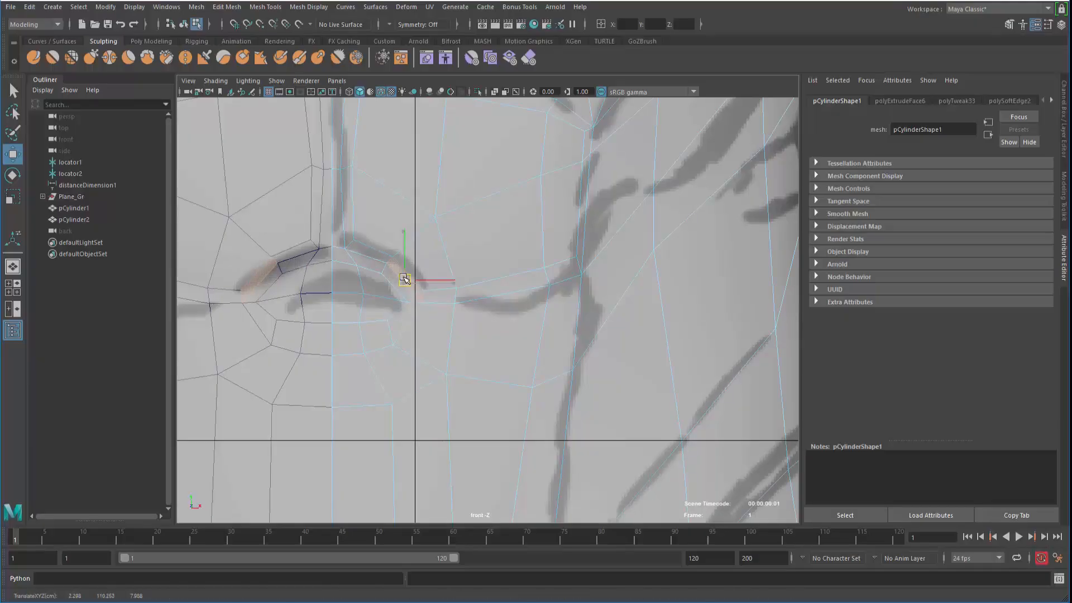
pyautogui.scroll(-3, 448, 310)
pyautogui.moveTo(502, 282); pyautogui.dragTo(522, 286, button='right')
pyautogui.moveTo(514, 292); pyautogui.dragTo(502, 301)
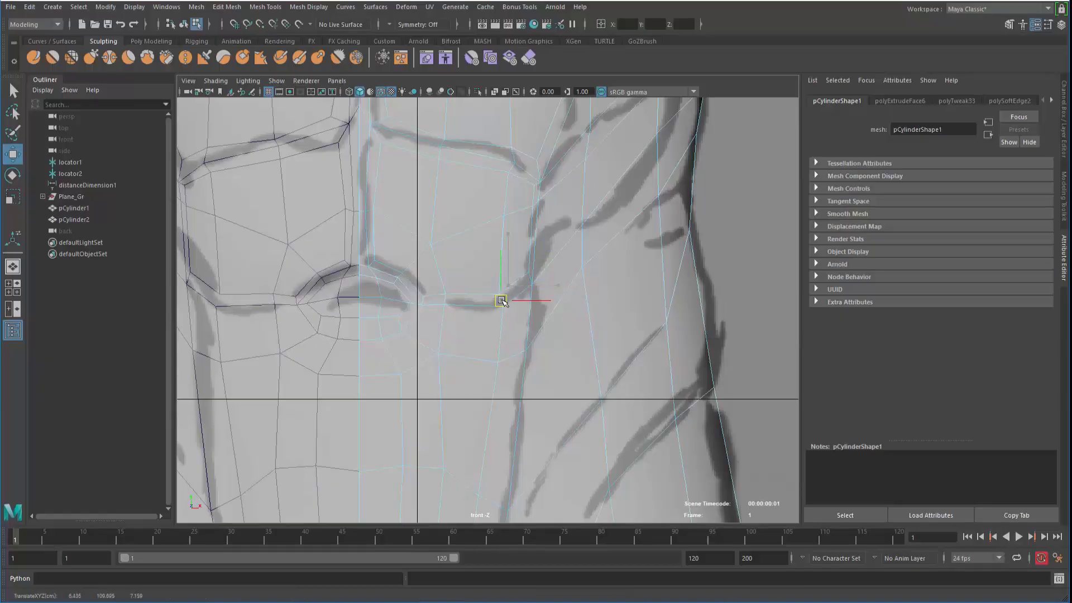
# Move the short edges along the side of the abs onto the sketch line
pyautogui.keyDown('alt'); pyautogui.moveTo(524, 239); pyautogui.dragTo(450, 272, button='middle'); pyautogui.keyUp('alt')
pyautogui.scroll(2, 450, 229)
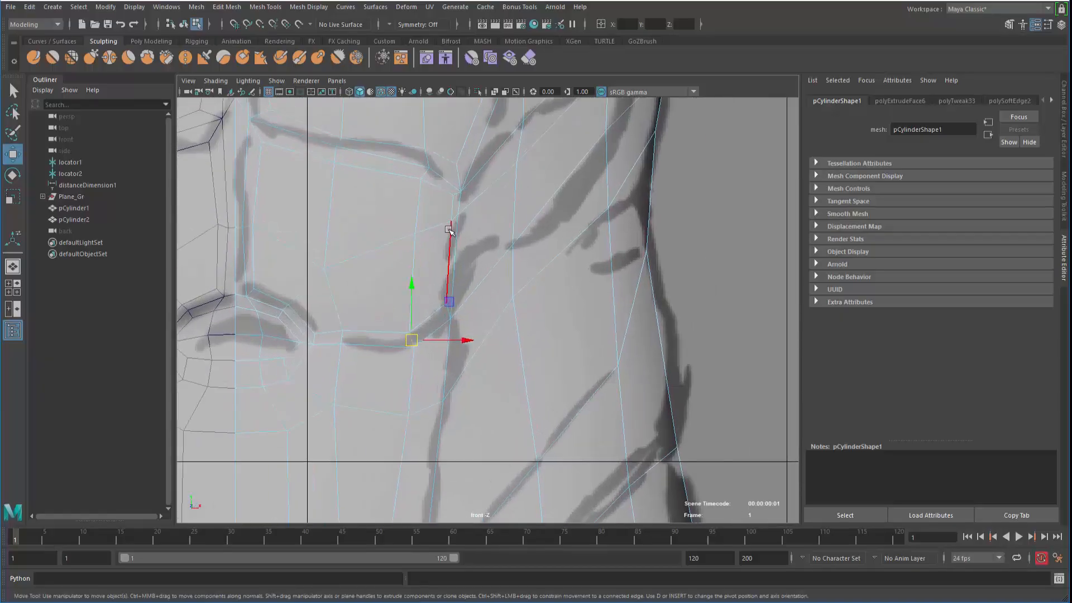
pyautogui.click(458, 241)
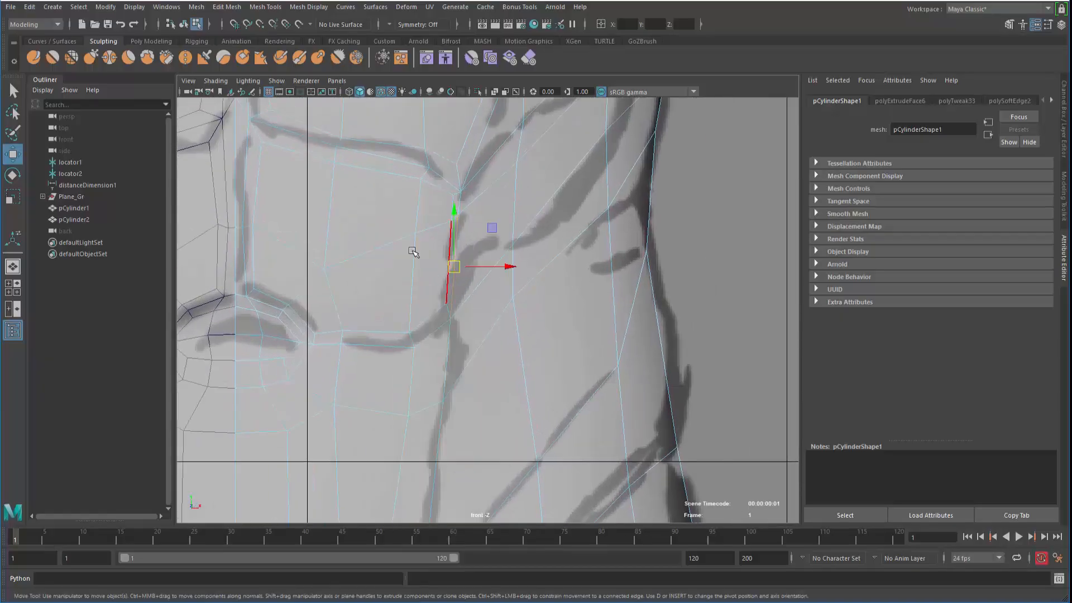
pyautogui.keyDown('alt'); pyautogui.moveTo(412, 251); pyautogui.dragTo(406, 320, button='middle'); pyautogui.keyUp('alt')
pyautogui.keyDown('alt'); pyautogui.moveTo(406, 320); pyautogui.dragTo(628, 374, button='right'); pyautogui.keyUp('alt')
pyautogui.click(744, 262)
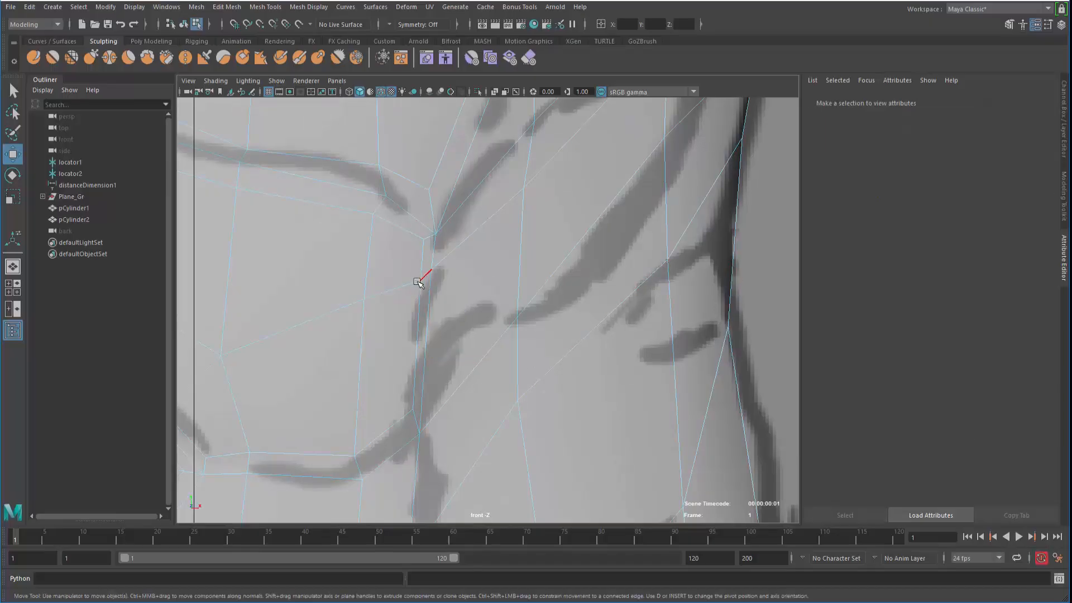
pyautogui.click(425, 277)
pyautogui.moveTo(425, 278); pyautogui.dragTo(434, 296)
pyautogui.keyDown('alt'); pyautogui.moveTo(432, 291); pyautogui.dragTo(456, 227, button='middle'); pyautogui.keyUp('alt')
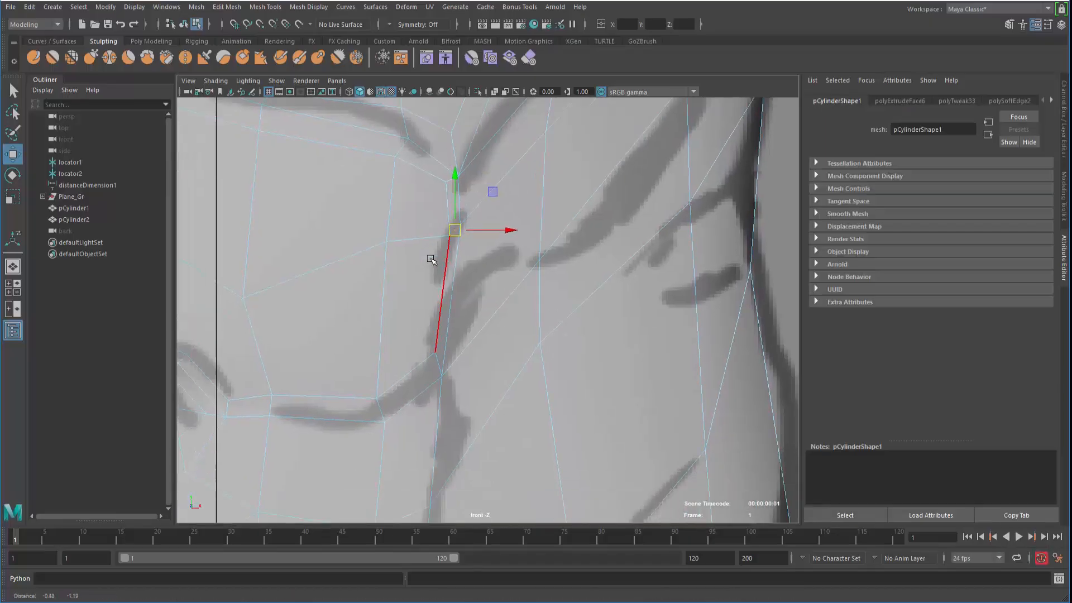
pyautogui.click(440, 358)
pyautogui.moveTo(439, 355)
pyautogui.mouseDown()
pyautogui.moveTo(414, 347)
pyautogui.moveTo(425, 349)
pyautogui.mouseUp()
pyautogui.scroll(-6, 495, 296)
pyautogui.scroll(3, 514, 303)
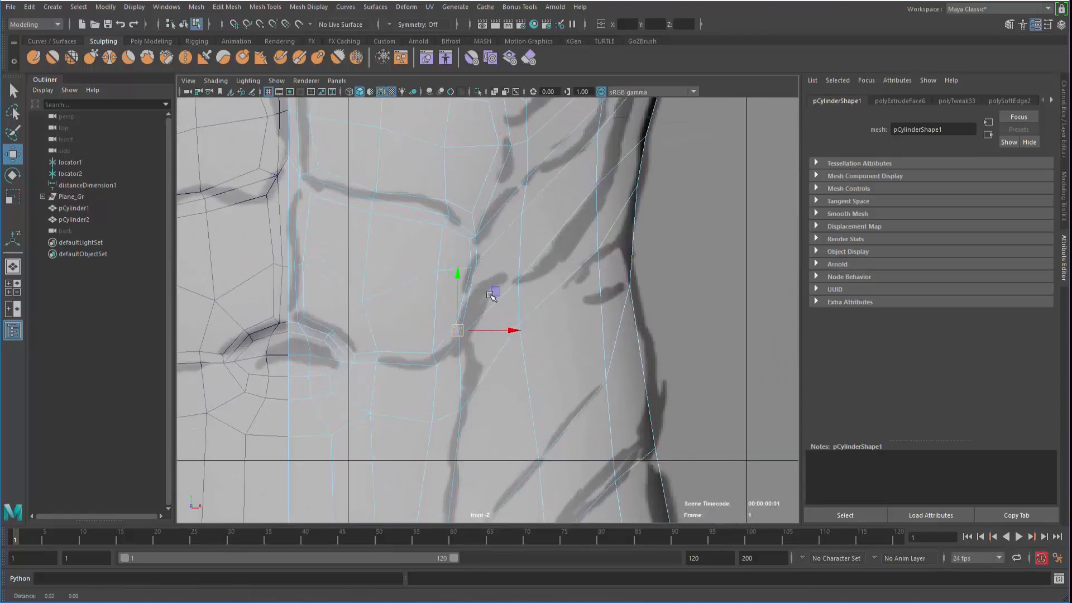
# Shift the ab panel vertices down-left and upward onto the sketch lines
pyautogui.moveTo(508, 261); pyautogui.dragTo(456, 263, button='right')
pyautogui.keyDown('alt'); pyautogui.moveTo(382, 297); pyautogui.dragTo(372, 299, button='right'); pyautogui.keyUp('alt')
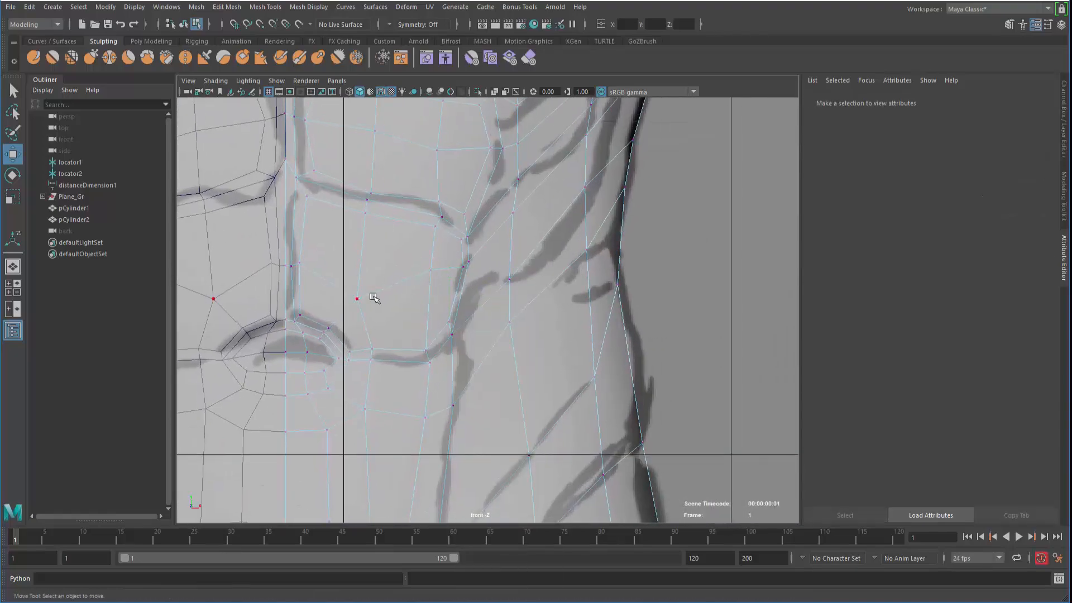
pyautogui.click(352, 305)
pyautogui.moveTo(432, 275); pyautogui.dragTo(429, 287)
pyautogui.keyDown('alt'); pyautogui.moveTo(400, 281); pyautogui.dragTo(383, 274, button='right'); pyautogui.keyUp('alt')
pyautogui.keyDown('alt'); pyautogui.moveTo(357, 233); pyautogui.dragTo(399, 284, button='middle'); pyautogui.keyUp('alt')
pyautogui.keyDown('alt'); pyautogui.moveTo(400, 284); pyautogui.dragTo(381, 265, button='right'); pyautogui.keyUp('alt')
pyautogui.moveTo(380, 259); pyautogui.dragTo(381, 247)
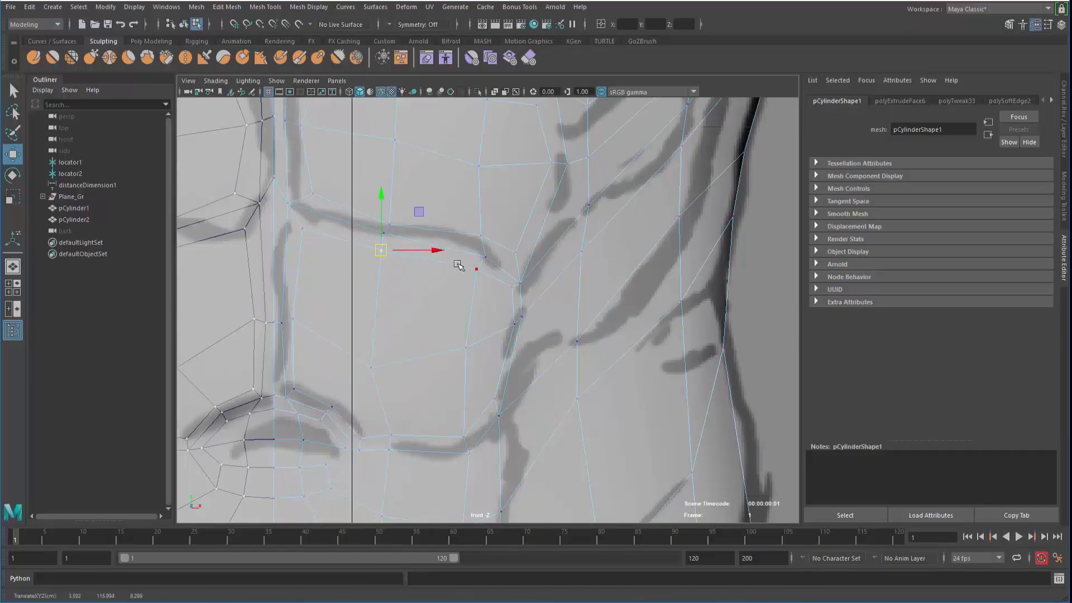
pyautogui.press('space')
pyautogui.press('space')
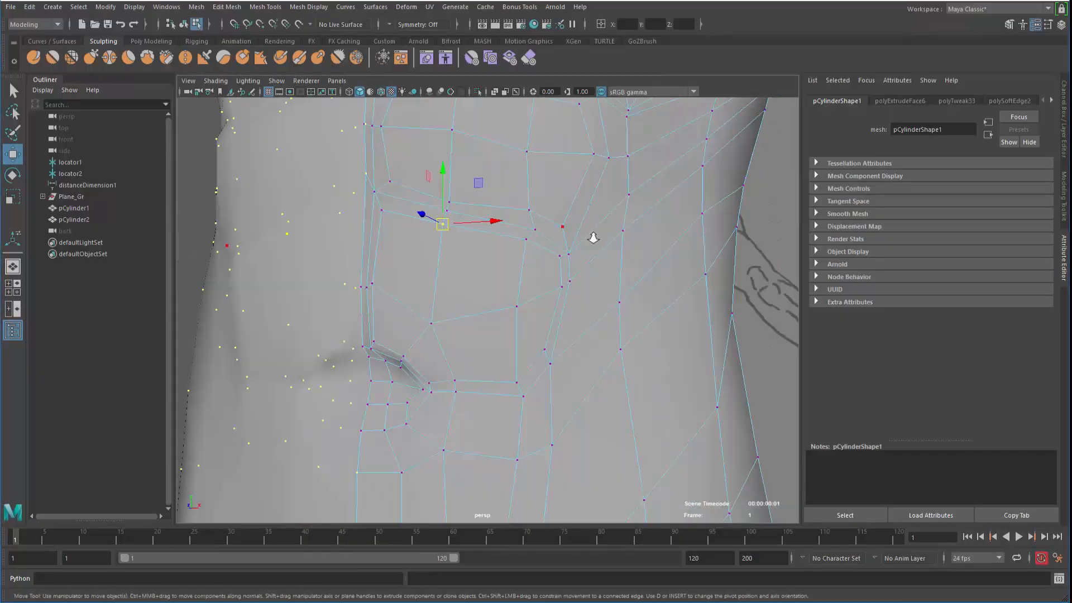
# Check the torso in smooth preview, then turn smooth preview off on pCylinder1
pyautogui.keyDown('alt'); pyautogui.moveTo(594, 239); pyautogui.dragTo(326, 207, button='right'); pyautogui.keyUp('alt')
pyautogui.press('3')
pyautogui.press('F8')
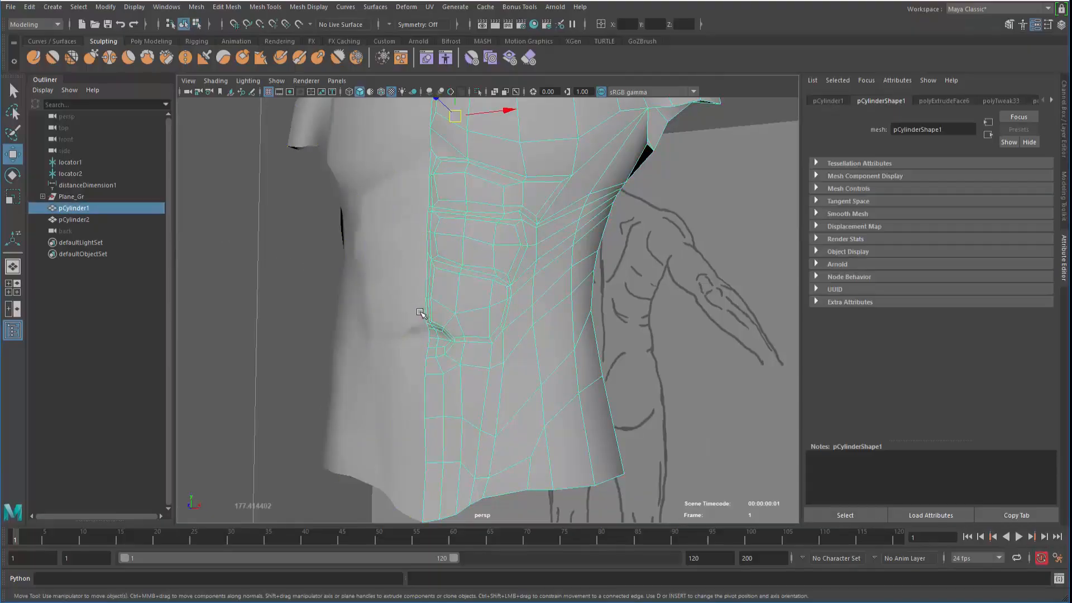
pyautogui.click(256, 311)
pyautogui.keyDown('alt'); pyautogui.moveTo(347, 335); pyautogui.dragTo(400, 354); pyautogui.keyUp('alt')
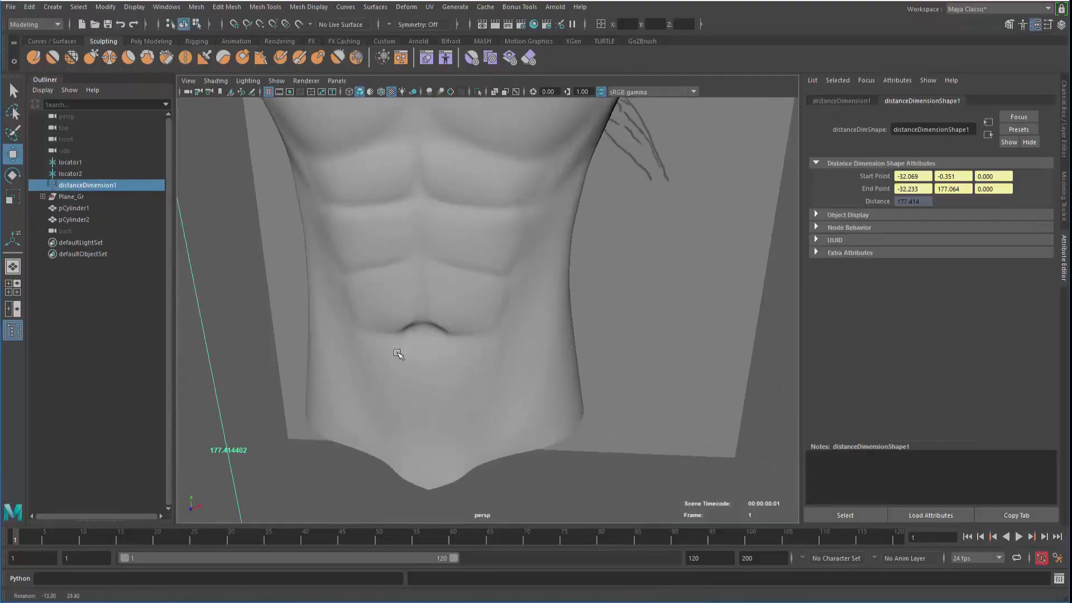
pyautogui.keyDown('alt'); pyautogui.moveTo(400, 354); pyautogui.dragTo(448, 315, button='right'); pyautogui.keyUp('alt')
pyautogui.click(503, 310)
pyautogui.press('1')
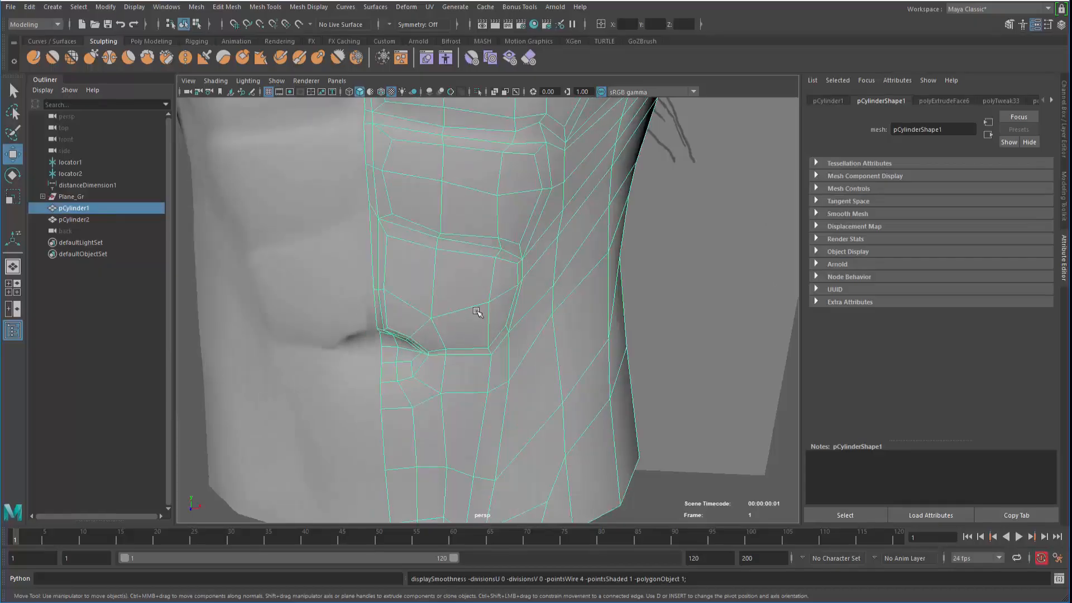
# Reselect pCylinder1 in perspective and select an abdomen face in face mode
pyautogui.keyDown('alt'); pyautogui.moveTo(479, 313); pyautogui.dragTo(408, 313); pyautogui.keyUp('alt')
pyautogui.keyDown('alt'); pyautogui.moveTo(441, 329); pyautogui.dragTo(543, 215, button='right'); pyautogui.keyUp('alt')
pyautogui.keyDown('alt'); pyautogui.moveTo(506, 327); pyautogui.dragTo(607, 288); pyautogui.keyUp('alt')
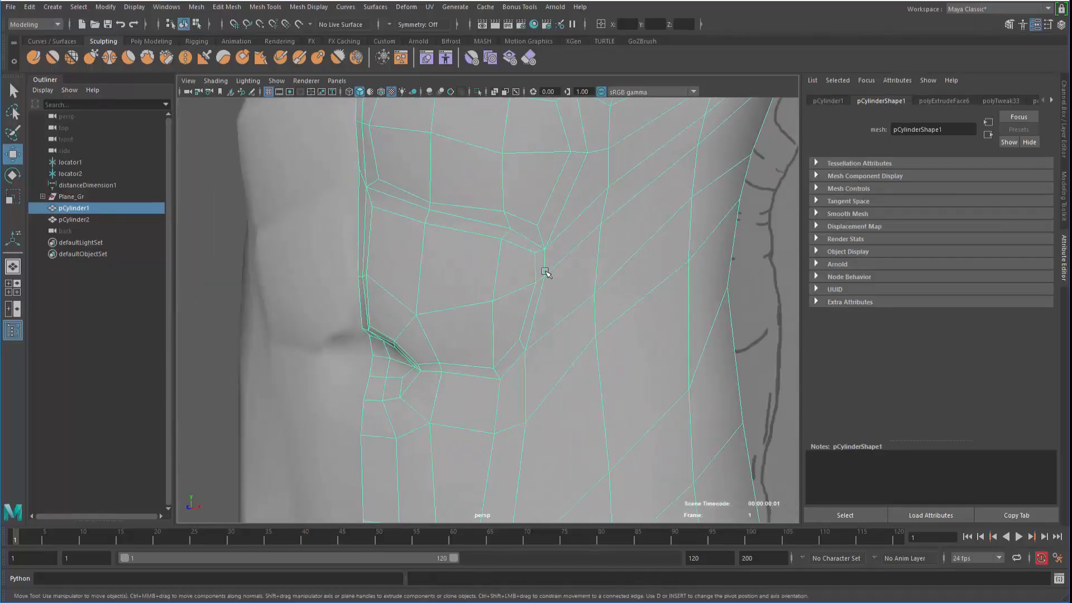
pyautogui.keyDown('alt'); pyautogui.moveTo(510, 283); pyautogui.dragTo(390, 290, button='right'); pyautogui.keyUp('alt')
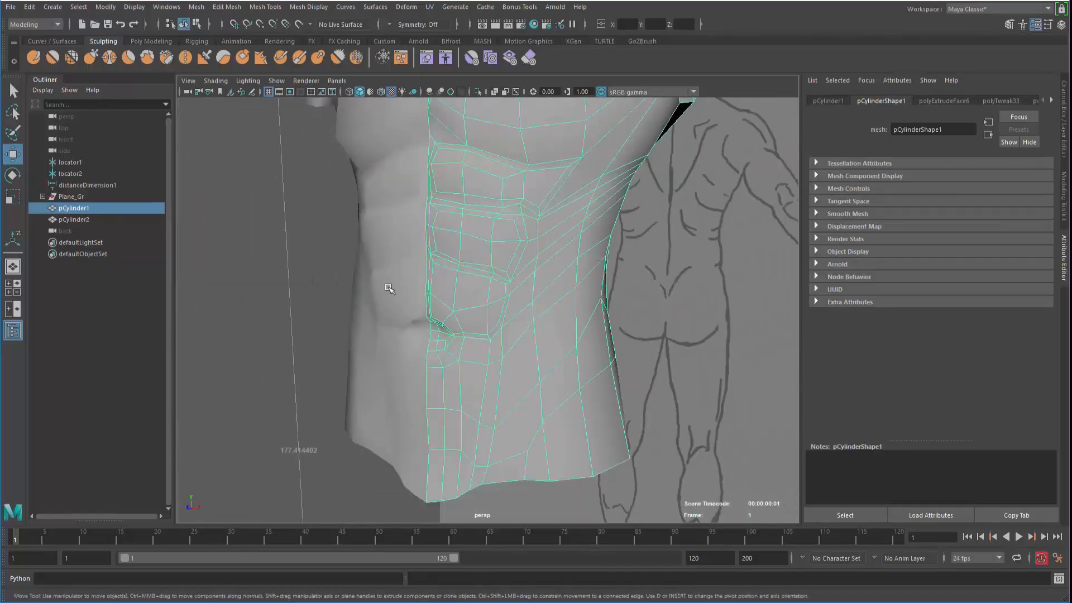
pyautogui.keyDown('alt'); pyautogui.moveTo(391, 290); pyautogui.dragTo(379, 319, button='middle'); pyautogui.keyUp('alt')
pyautogui.click(276, 330)
pyautogui.keyDown('alt'); pyautogui.moveTo(424, 359); pyautogui.dragTo(472, 366); pyautogui.keyUp('alt')
pyautogui.click(482, 364)
pyautogui.keyDown('alt'); pyautogui.moveTo(471, 367); pyautogui.dragTo(487, 231, button='middle'); pyautogui.keyUp('alt')
pyautogui.keyDown('alt'); pyautogui.moveTo(487, 232); pyautogui.dragTo(486, 258); pyautogui.keyUp('alt')
pyautogui.moveTo(486, 259); pyautogui.dragTo(491, 283, button='right')
pyautogui.click(435, 296)
# Maximize the front view and select the face just below the navel
pyautogui.press('space')
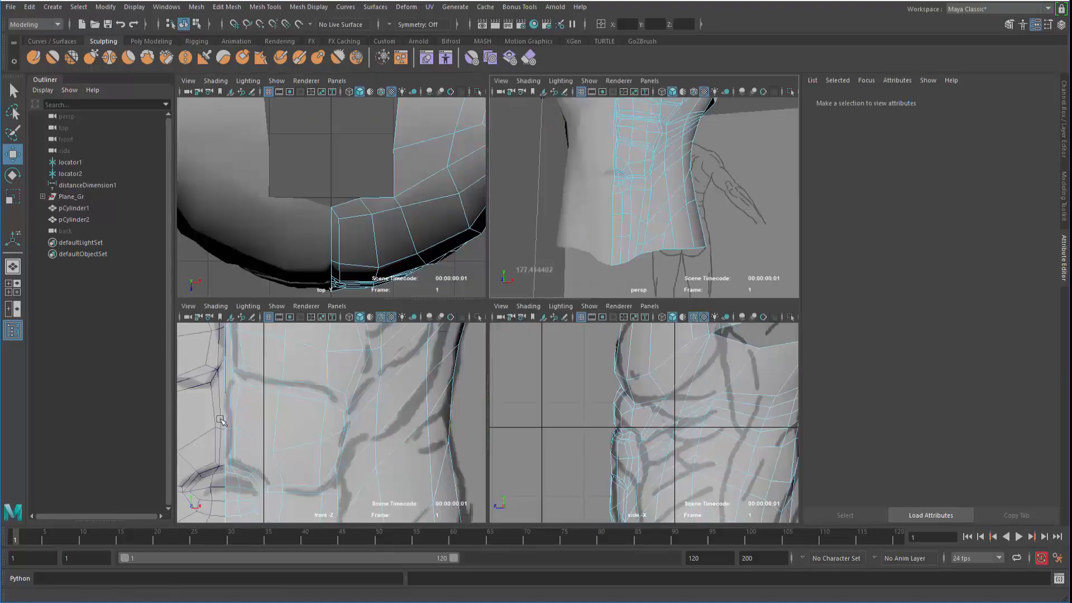
pyautogui.middleClick(224, 422)
pyautogui.press('space')
pyautogui.keyDown('alt'); pyautogui.moveTo(240, 492); pyautogui.dragTo(298, 348, button='middle'); pyautogui.keyUp('alt')
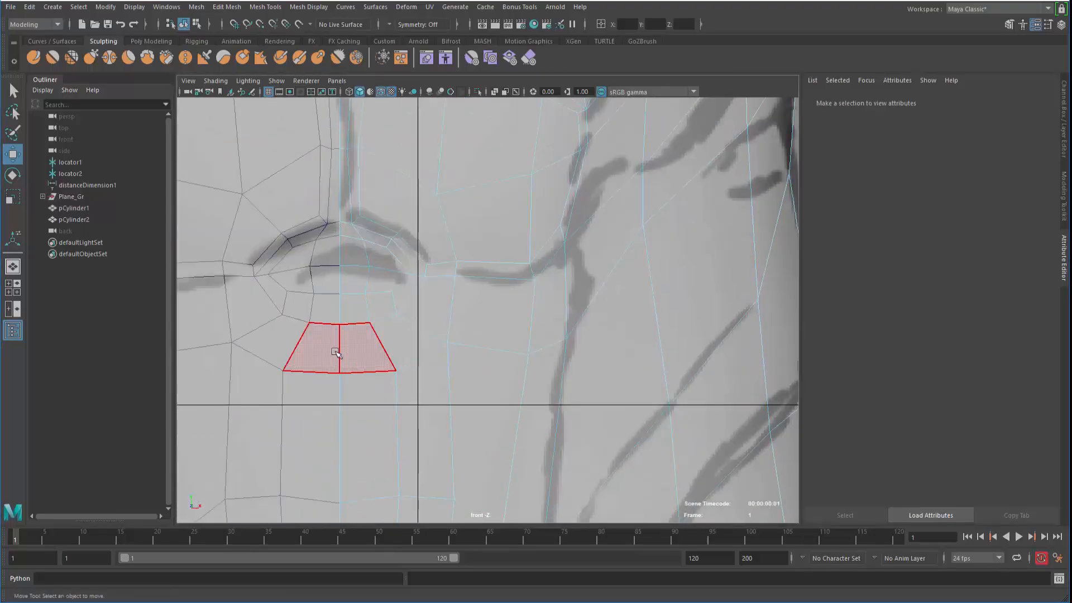
pyautogui.click(336, 352)
pyautogui.press('q')
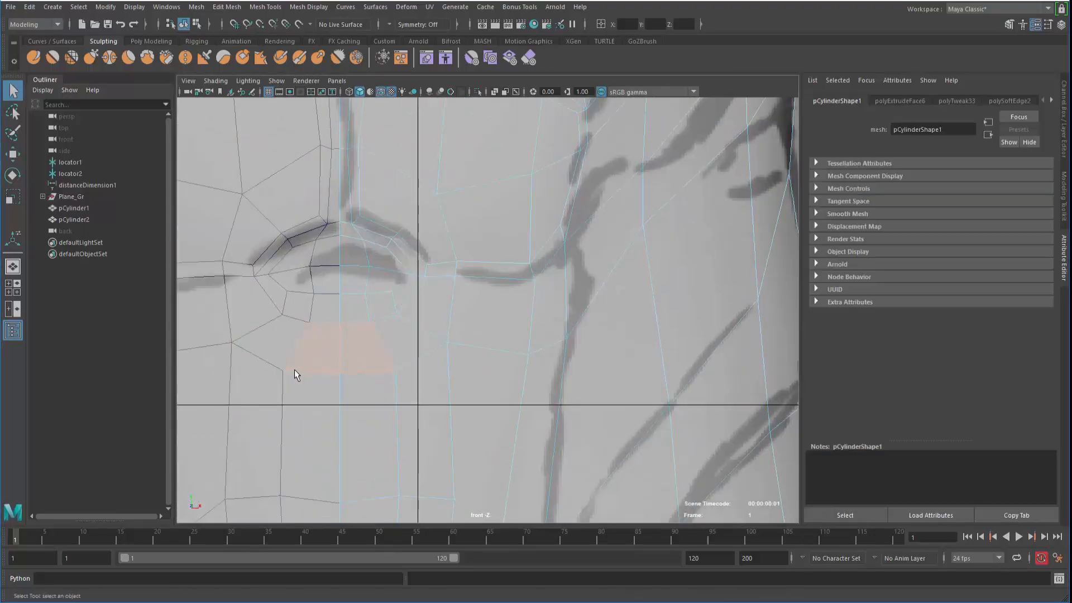
pyautogui.keyDown('alt'); pyautogui.moveTo(293, 369); pyautogui.dragTo(337, 227, button='middle'); pyautogui.keyUp('alt')
pyautogui.keyDown('alt'); pyautogui.moveTo(156, 190); pyautogui.dragTo(115, 184, button='right'); pyautogui.keyUp('alt')
# Lower the lower-abdomen edges toward the waistline to match the sketch
pyautogui.keyDown('alt'); pyautogui.moveTo(428, 335); pyautogui.dragTo(431, 381, button='middle'); pyautogui.keyUp('alt')
pyautogui.moveTo(434, 291); pyautogui.dragTo(435, 235, button='right')
pyautogui.click(451, 370)
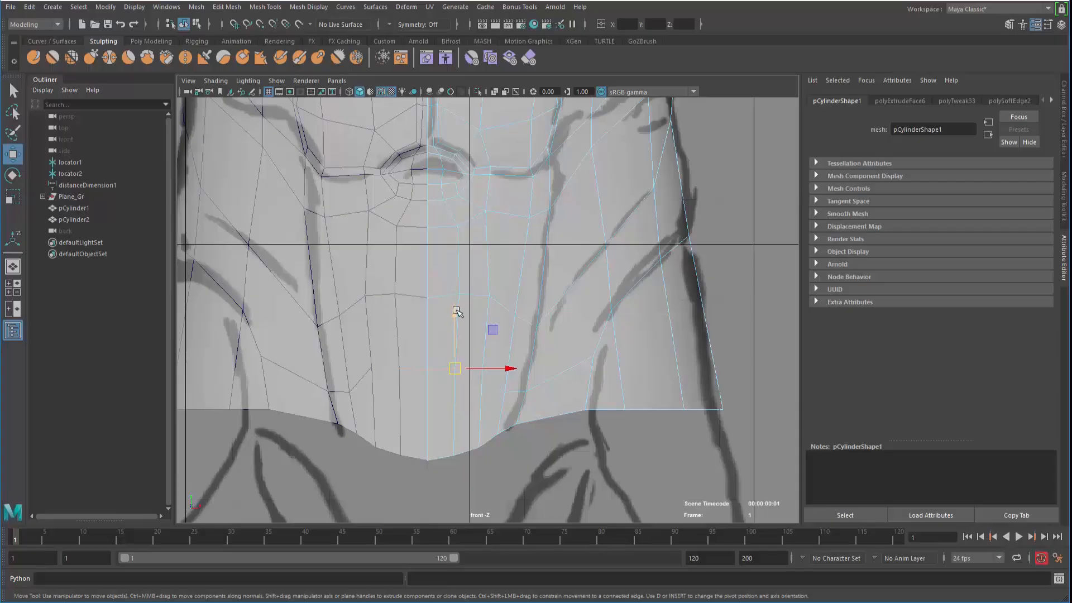
pyautogui.moveTo(457, 311); pyautogui.dragTo(450, 362)
pyautogui.keyDown('alt'); pyautogui.moveTo(399, 373); pyautogui.dragTo(400, 310, button='middle'); pyautogui.keyUp('alt')
pyautogui.keyDown('alt'); pyautogui.moveTo(400, 311); pyautogui.dragTo(447, 372, button='right'); pyautogui.keyUp('alt')
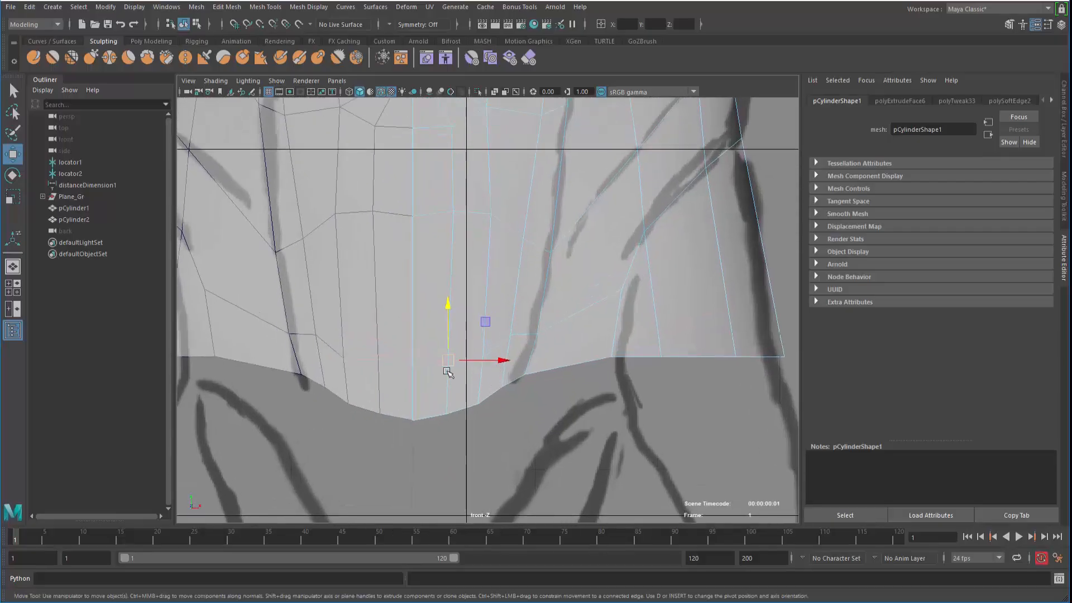
pyautogui.click(434, 364)
pyautogui.moveTo(430, 311); pyautogui.dragTo(427, 329)
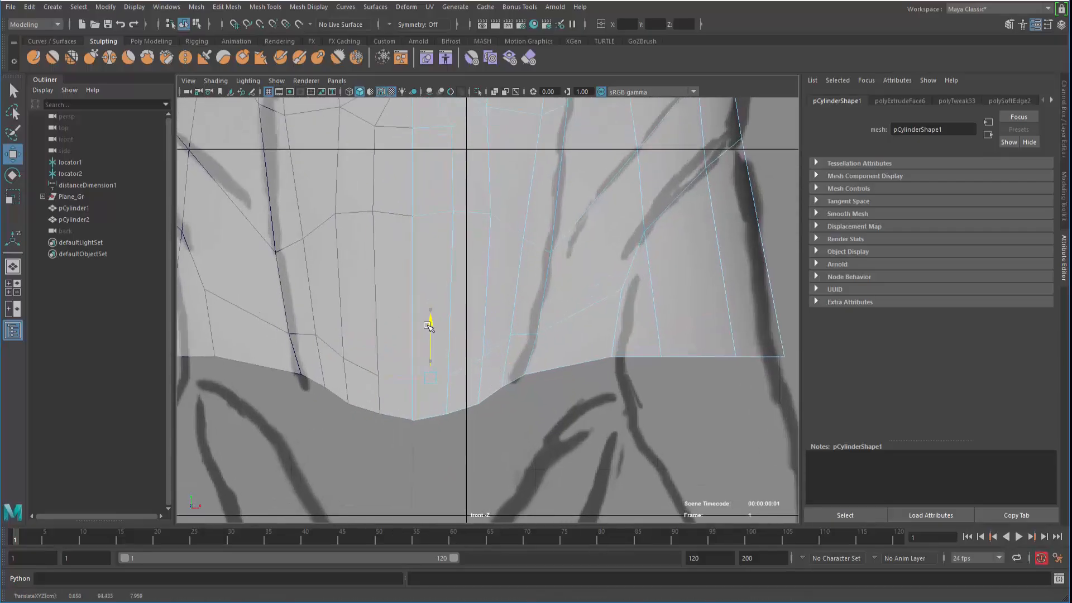
pyautogui.keyDown('alt'); pyautogui.moveTo(324, 317); pyautogui.dragTo(206, 282, button='right'); pyautogui.keyUp('alt')
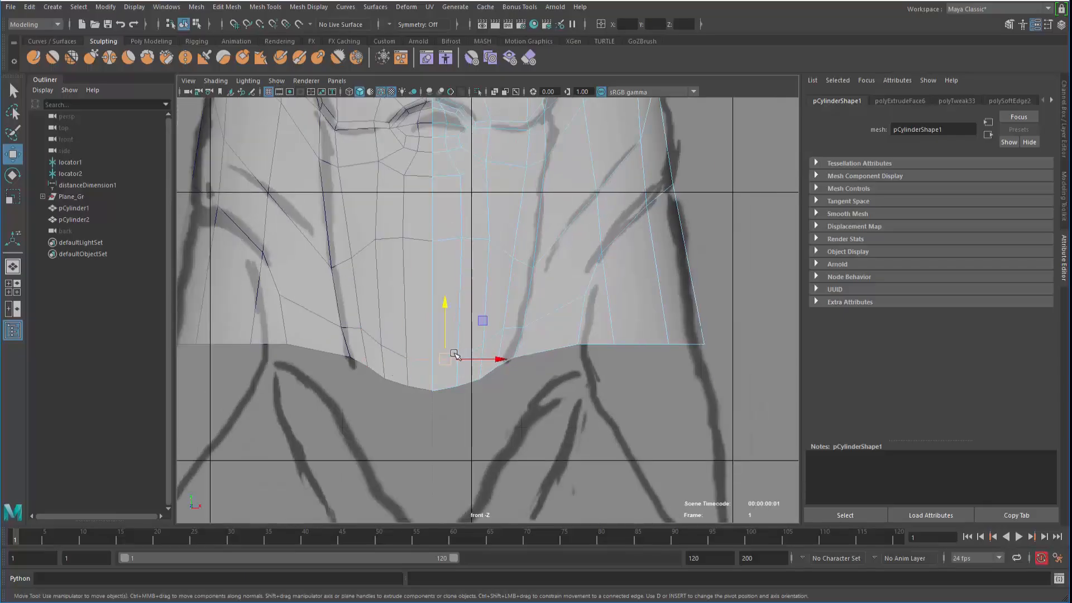
pyautogui.moveTo(454, 353); pyautogui.dragTo(442, 360)
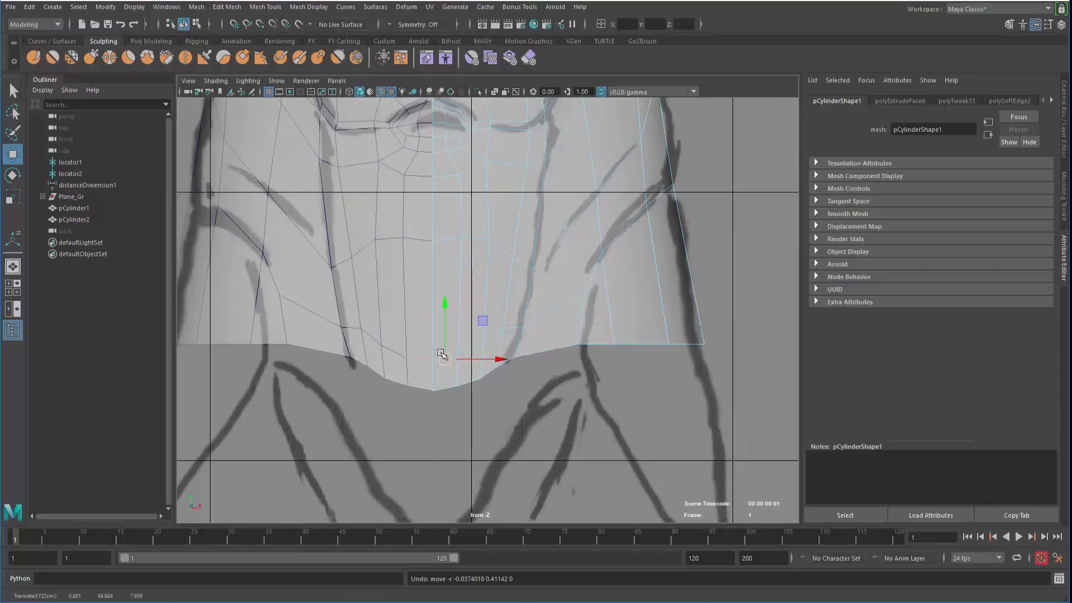
pyautogui.keyDown('alt'); pyautogui.moveTo(440, 356); pyautogui.dragTo(396, 351, button='right'); pyautogui.keyUp('alt')
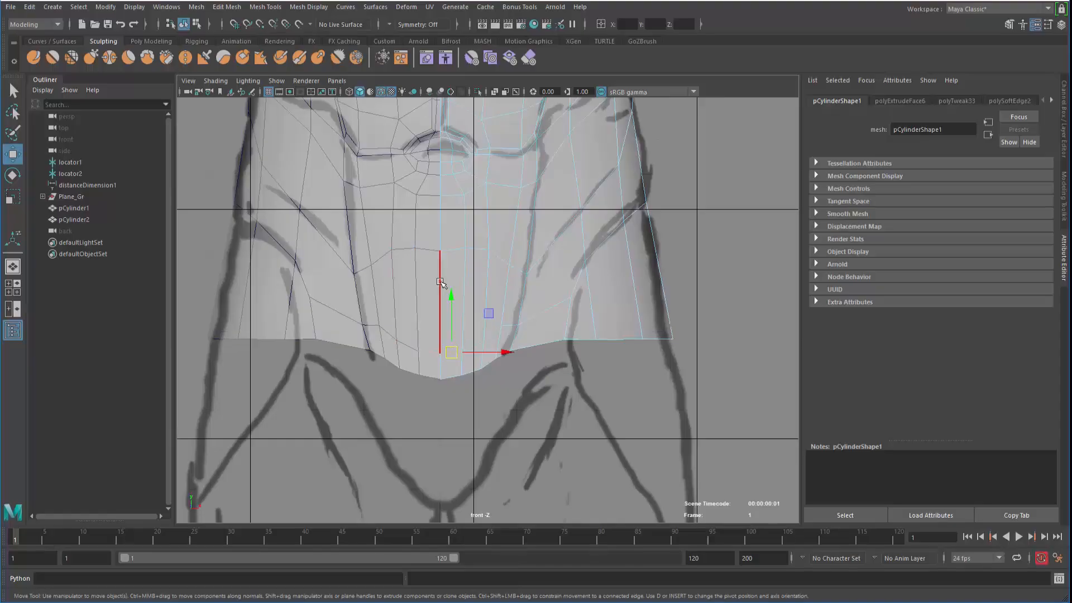
# Move a lower-abdomen edge down to the sketch line and lower a nearby vertex slightly
pyautogui.moveTo(445, 254); pyautogui.dragTo(450, 290, button='right')
pyautogui.moveTo(488, 259); pyautogui.dragTo(552, 344, button='right')
pyautogui.click(505, 332)
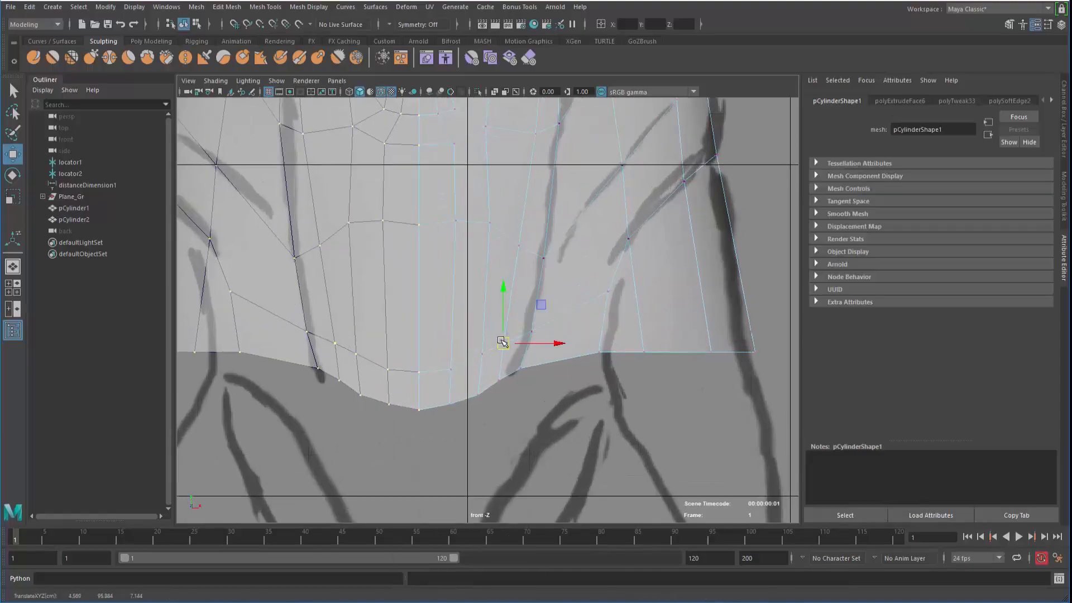
pyautogui.scroll(-1, 405, 330)
pyautogui.moveTo(459, 243); pyautogui.dragTo(468, 190, button='right')
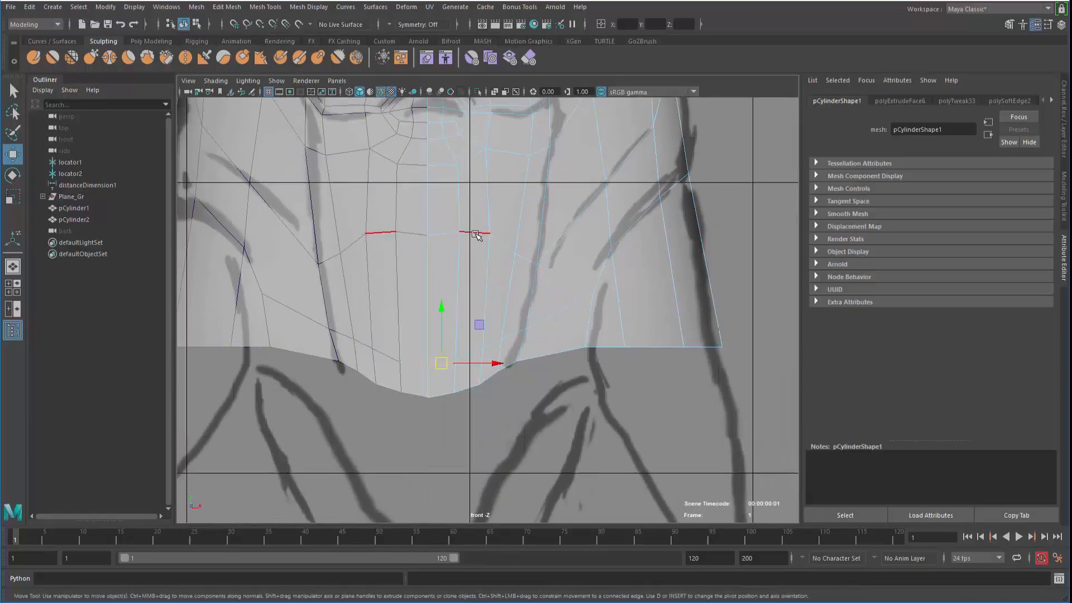
pyautogui.moveTo(475, 238); pyautogui.dragTo(475, 241)
pyautogui.hotkey('ctrl', 'z')
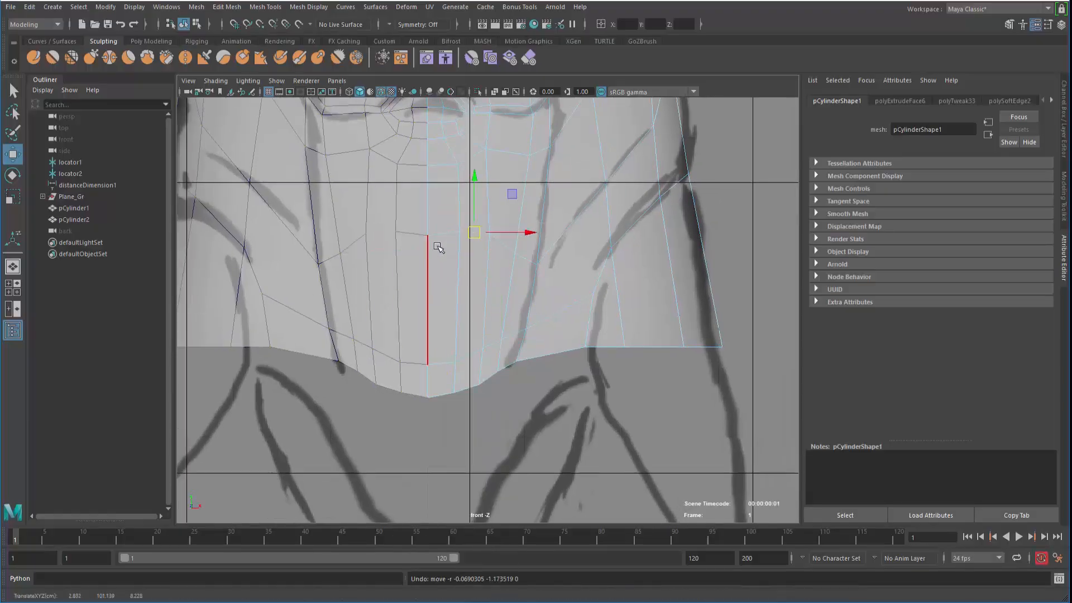
pyautogui.moveTo(463, 185); pyautogui.dragTo(459, 207)
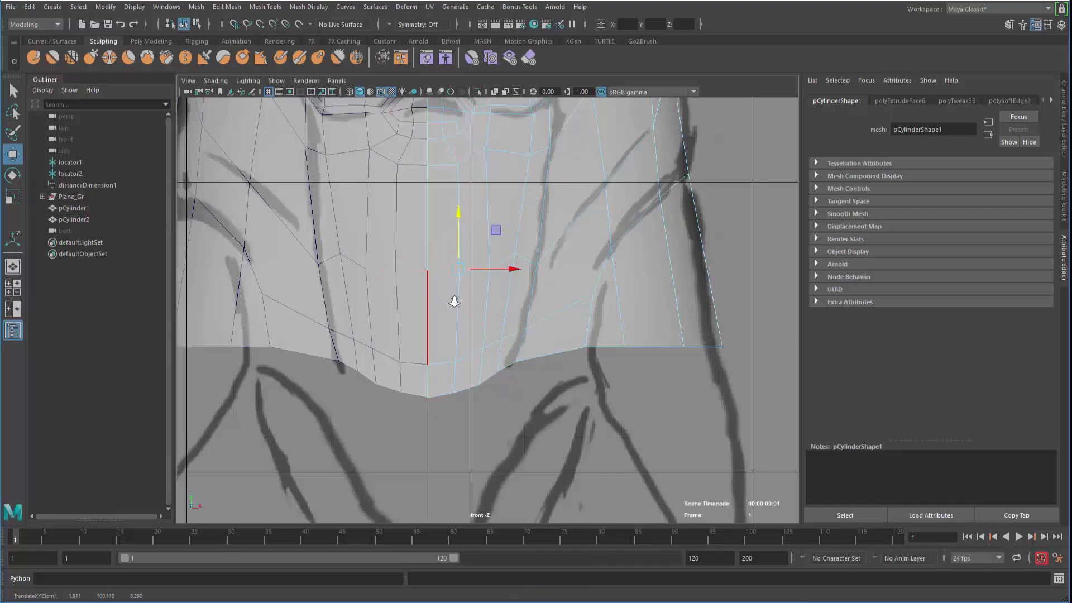
pyautogui.scroll(2, 454, 301)
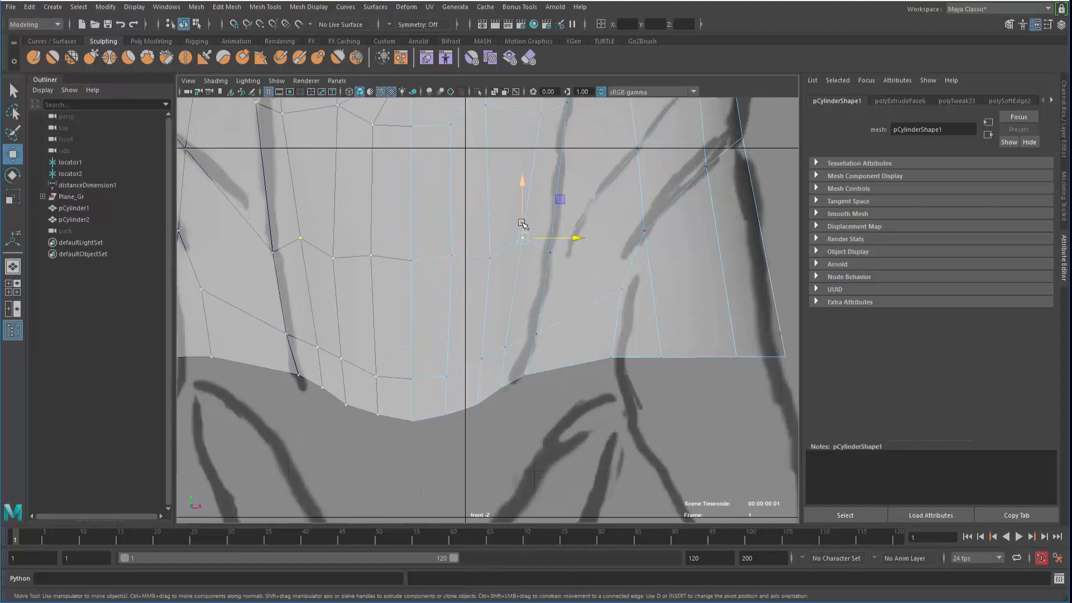
pyautogui.moveTo(521, 223); pyautogui.dragTo(518, 252)
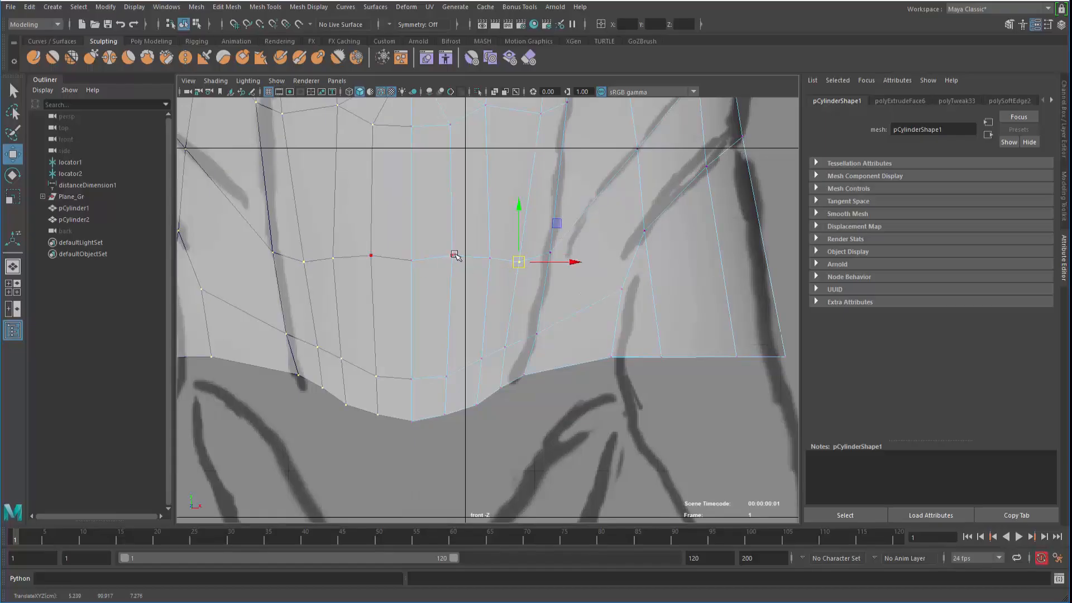
# Align a vertex beside the abdomen centre with the sketch line
pyautogui.moveTo(455, 255); pyautogui.dragTo(478, 249, button='right')
pyautogui.click(479, 277)
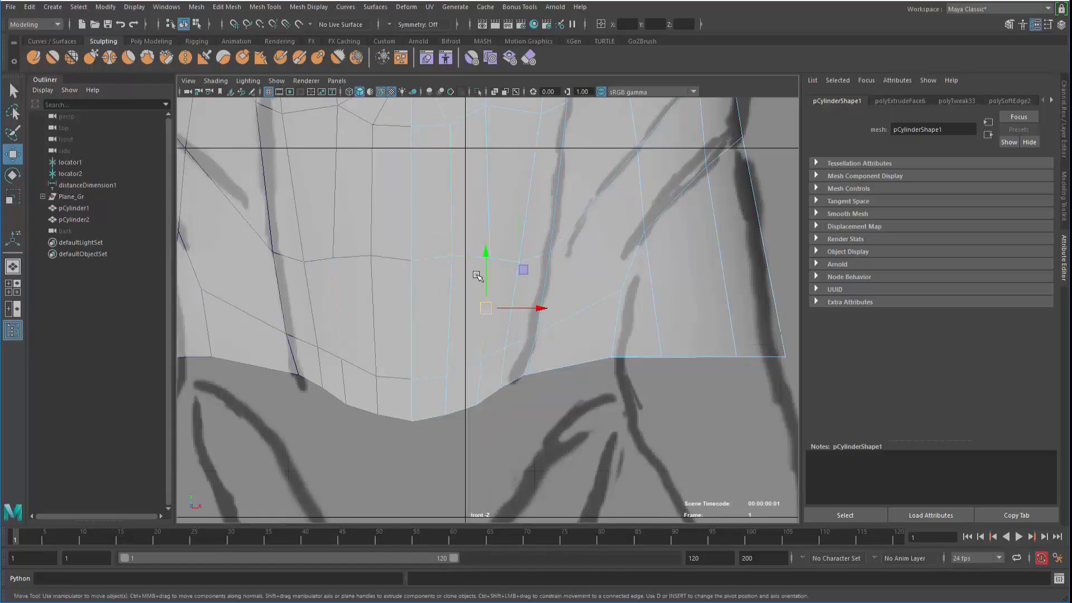
pyautogui.click(471, 262)
pyautogui.moveTo(474, 266); pyautogui.dragTo(472, 265)
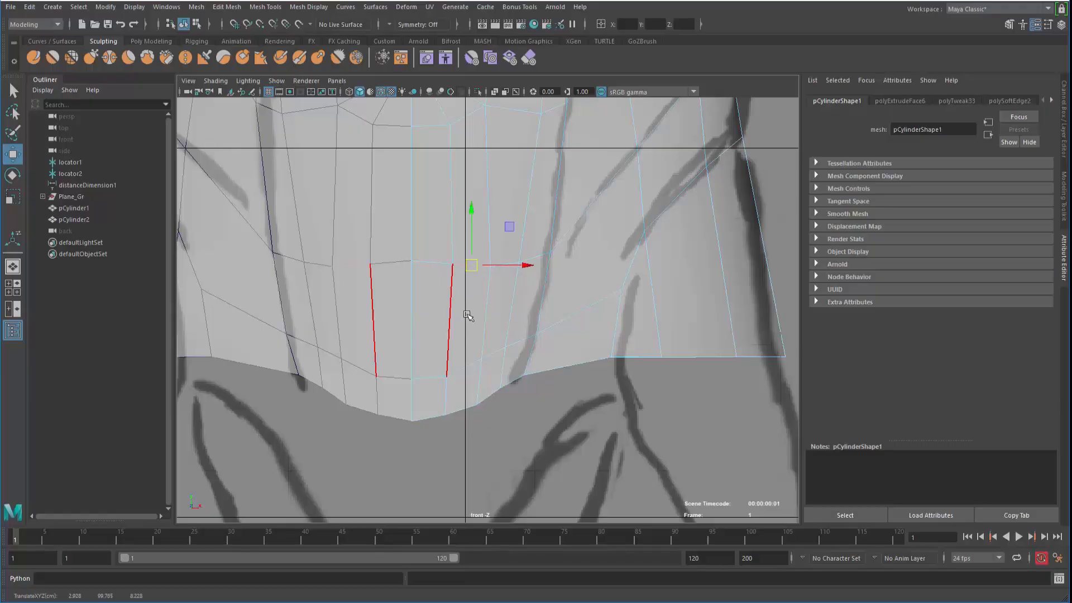
pyautogui.keyDown('alt'); pyautogui.moveTo(469, 316); pyautogui.dragTo(336, 282, button='right'); pyautogui.keyUp('alt')
pyautogui.keyDown('alt'); pyautogui.moveTo(336, 282); pyautogui.dragTo(322, 383, button='middle'); pyautogui.keyUp('alt')
pyautogui.moveTo(445, 261); pyautogui.dragTo(444, 308, button='right')
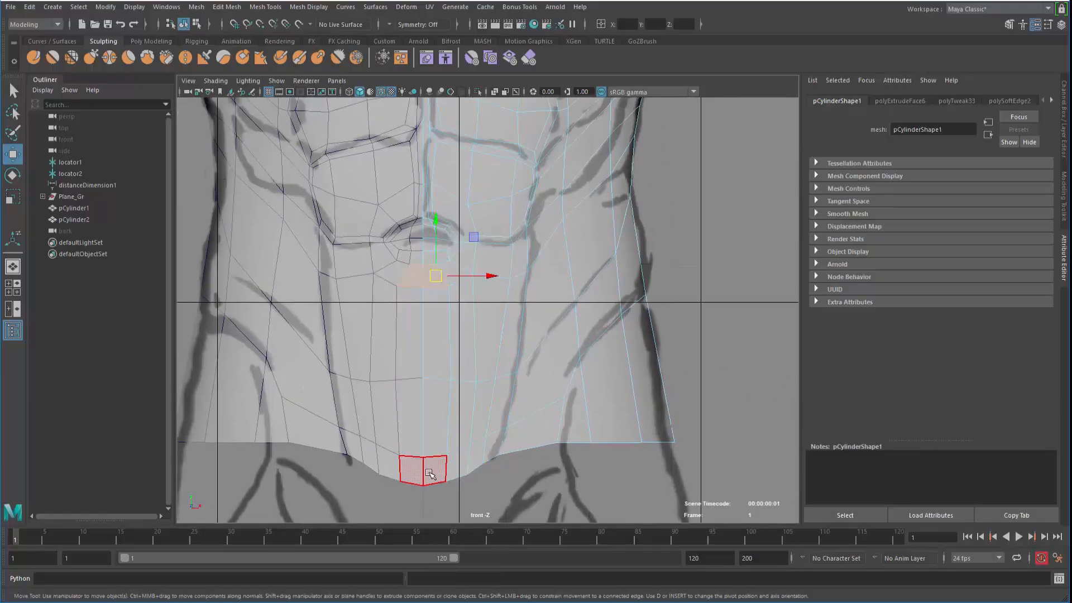
# Select the lower abdomen faces in the front view for a new ab panel
pyautogui.click(434, 471)
pyautogui.press('q')
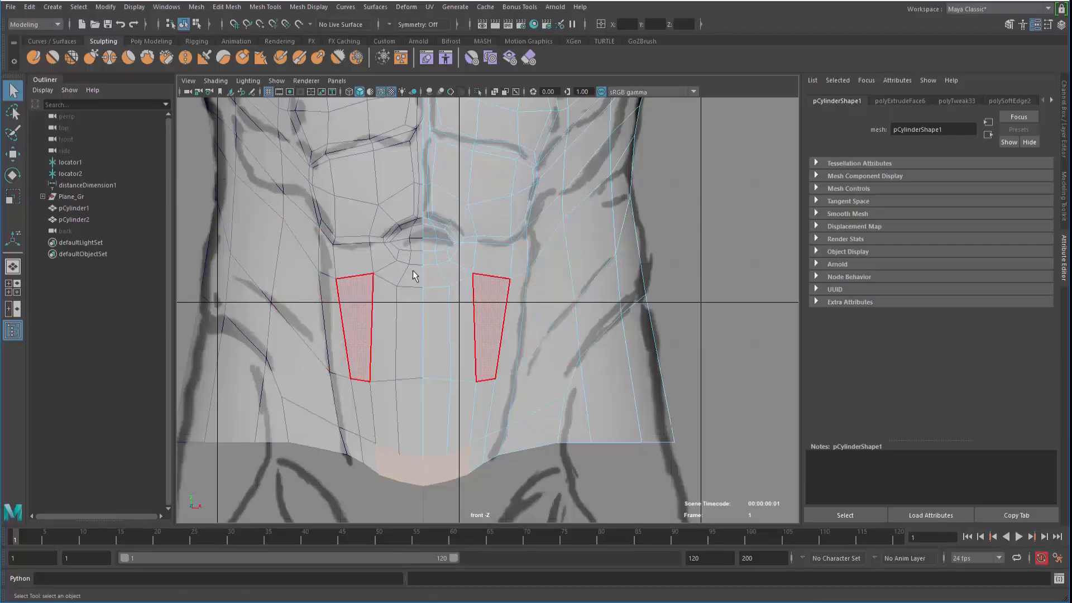
pyautogui.keyDown('alt'); pyautogui.moveTo(349, 338); pyautogui.dragTo(365, 194, button='middle'); pyautogui.keyUp('alt')
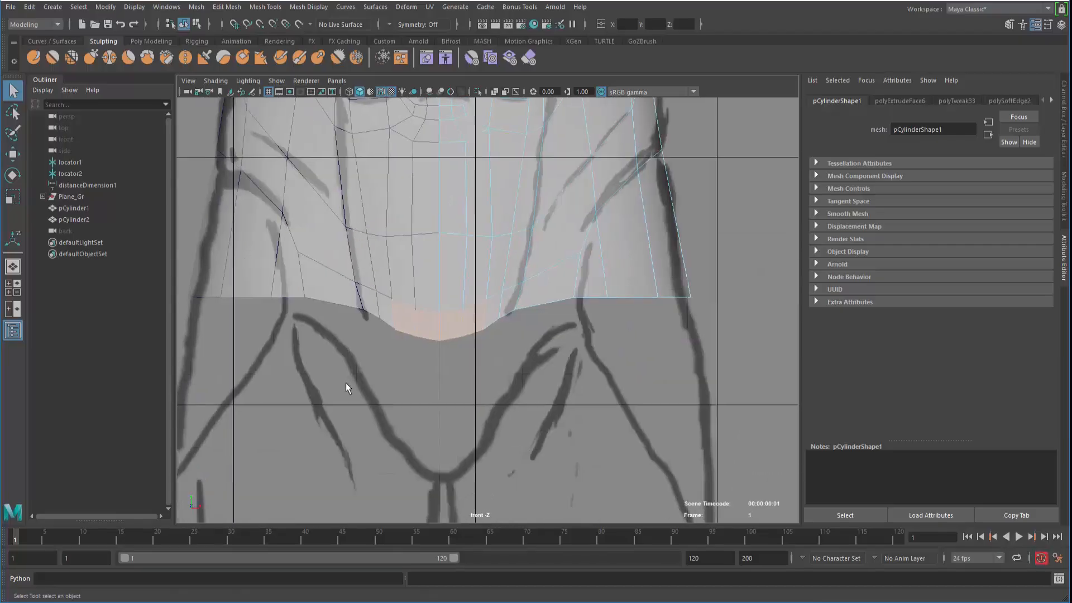
pyautogui.moveTo(351, 347)
pyautogui.keyDown('alt'); pyautogui.mouseDown(button='middle')
pyautogui.moveTo(332, 387)
pyautogui.moveTo(349, 305)
pyautogui.mouseUp(button='middle'); pyautogui.keyUp('alt')
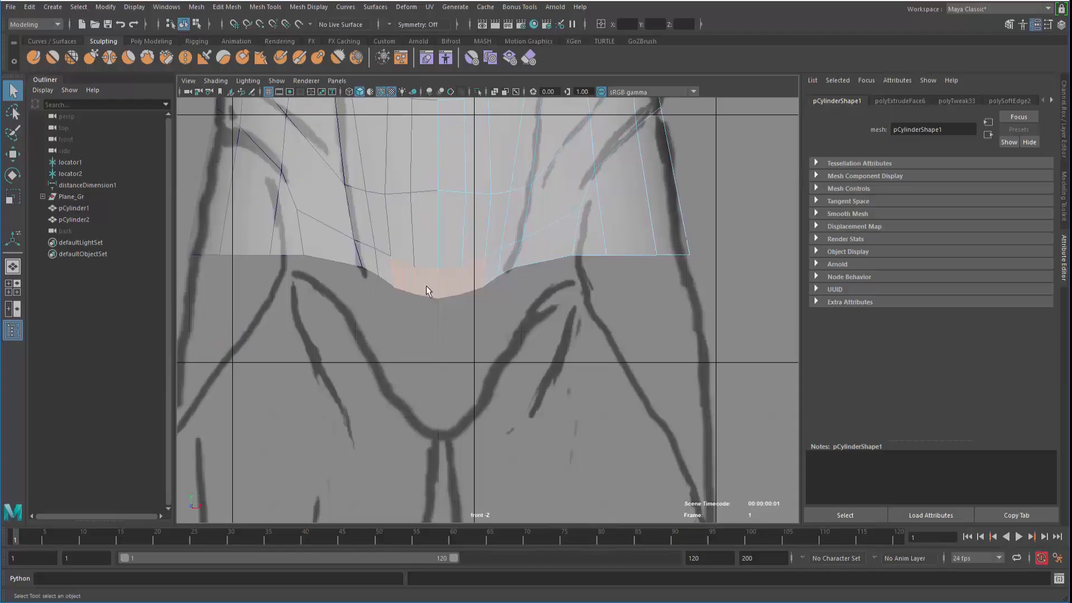
pyautogui.keyDown('alt'); pyautogui.moveTo(427, 290); pyautogui.dragTo(424, 463, button='middle'); pyautogui.keyUp('alt')
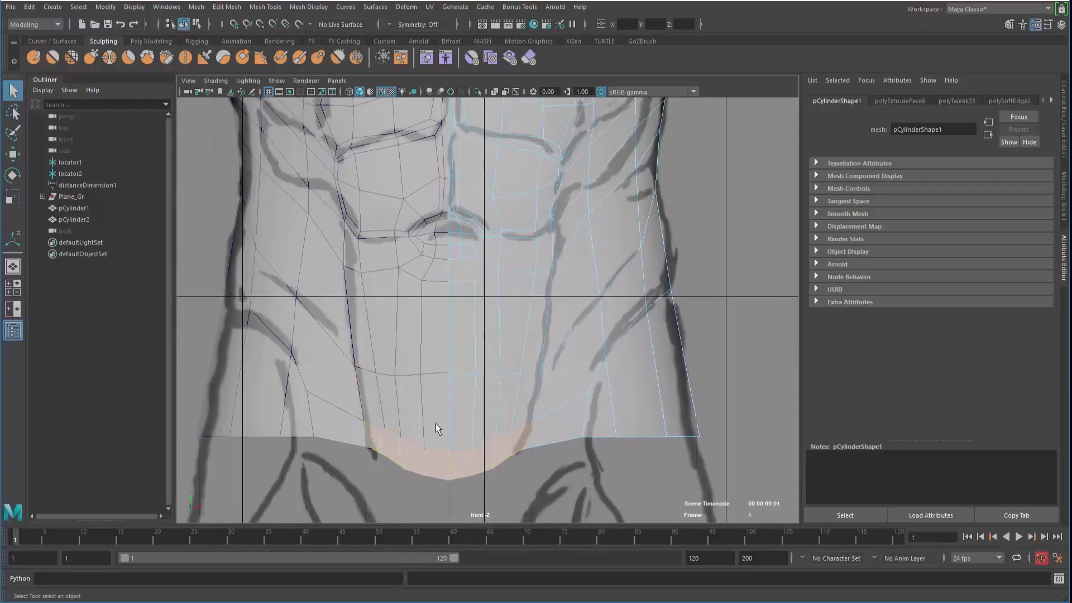
pyautogui.moveTo(467, 421)
pyautogui.mouseDown()
pyautogui.moveTo(518, 408)
pyautogui.moveTo(530, 338)
pyautogui.moveTo(474, 331)
pyautogui.moveTo(475, 271)
pyautogui.moveTo(510, 247)
pyautogui.moveTo(536, 243)
pyautogui.moveTo(533, 256)
pyautogui.mouseUp()
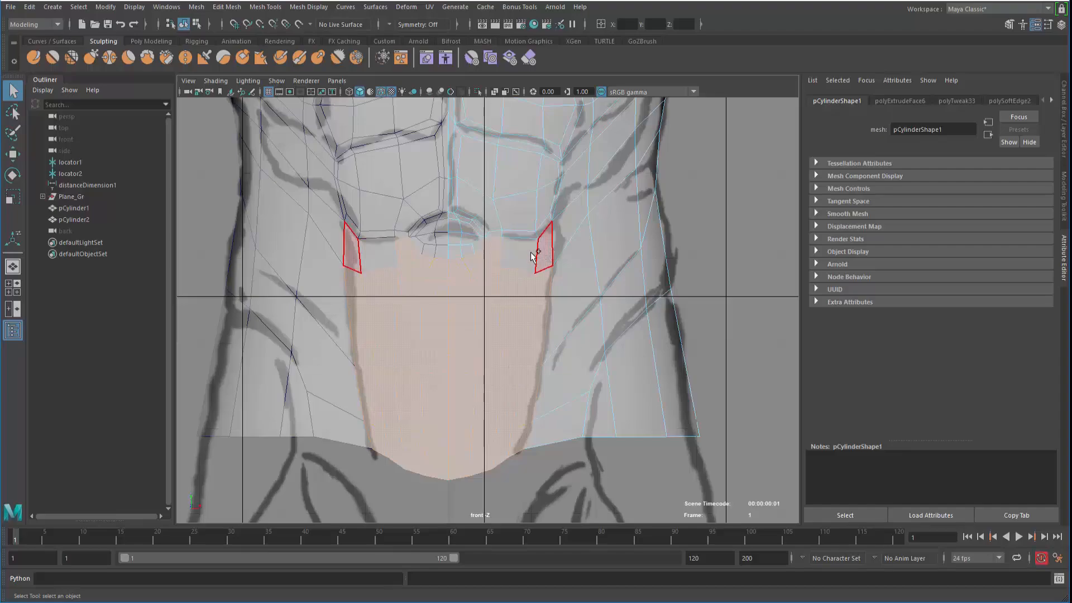
pyautogui.press('space')
pyautogui.press('space')
pyautogui.keyDown('alt'); pyautogui.moveTo(486, 286); pyautogui.dragTo(463, 292); pyautogui.keyUp('alt')
# Extrude the lower abdomen faces, scale them inward as an inset, and push the panel outward
pyautogui.keyDown('shift'); pyautogui.moveTo(503, 219); pyautogui.dragTo(503, 243, button='right'); pyautogui.keyUp('shift')
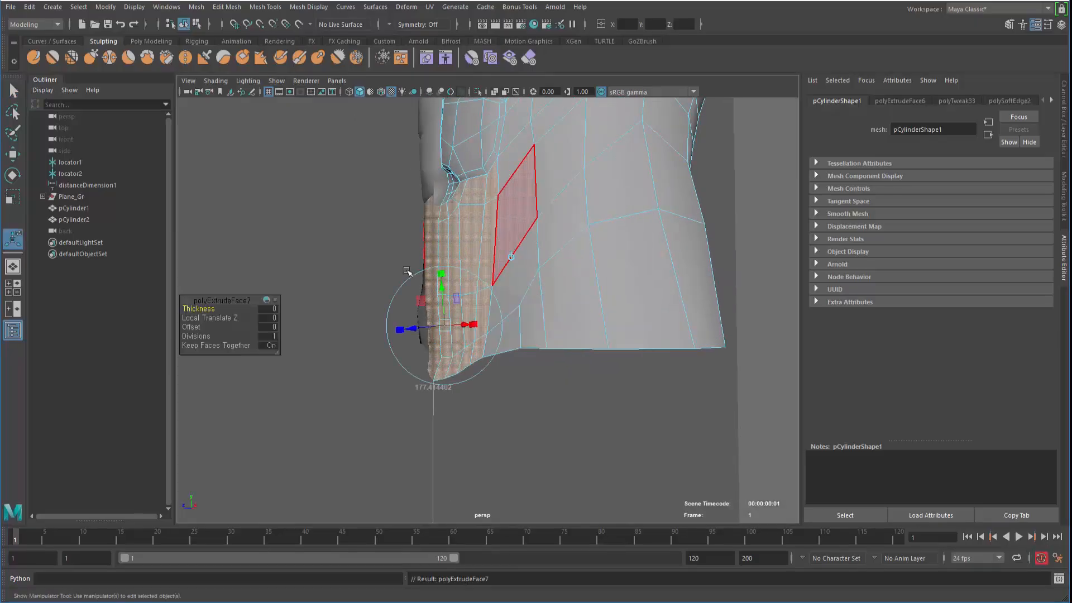
pyautogui.keyDown('alt'); pyautogui.moveTo(409, 272); pyautogui.dragTo(370, 329); pyautogui.keyUp('alt')
pyautogui.click(501, 225)
pyautogui.keyDown('alt'); pyautogui.moveTo(397, 254); pyautogui.dragTo(445, 238); pyautogui.keyUp('alt')
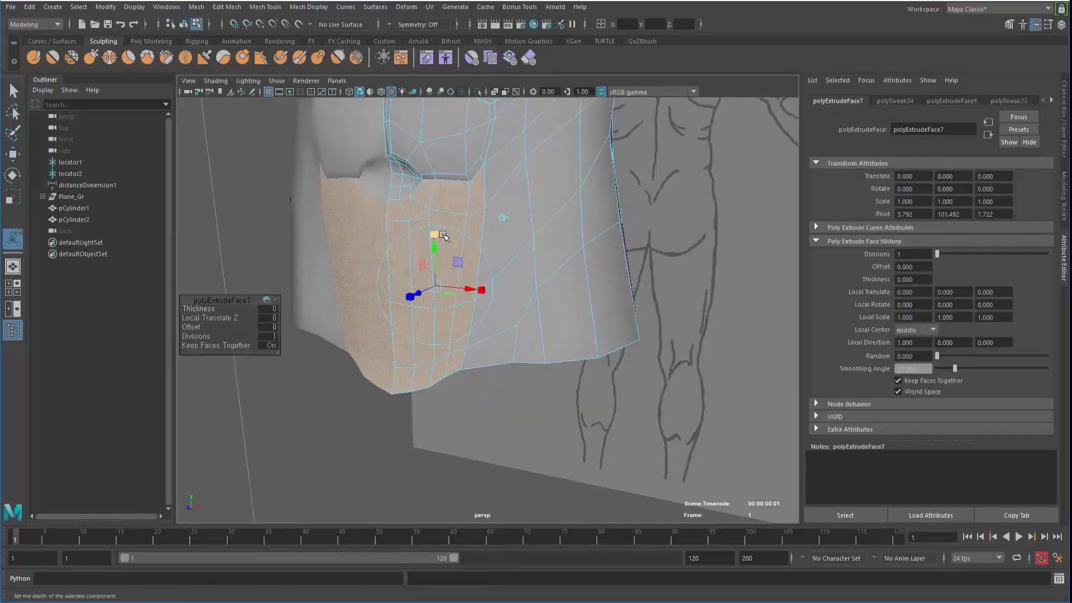
pyautogui.click(503, 218)
pyautogui.click(396, 286)
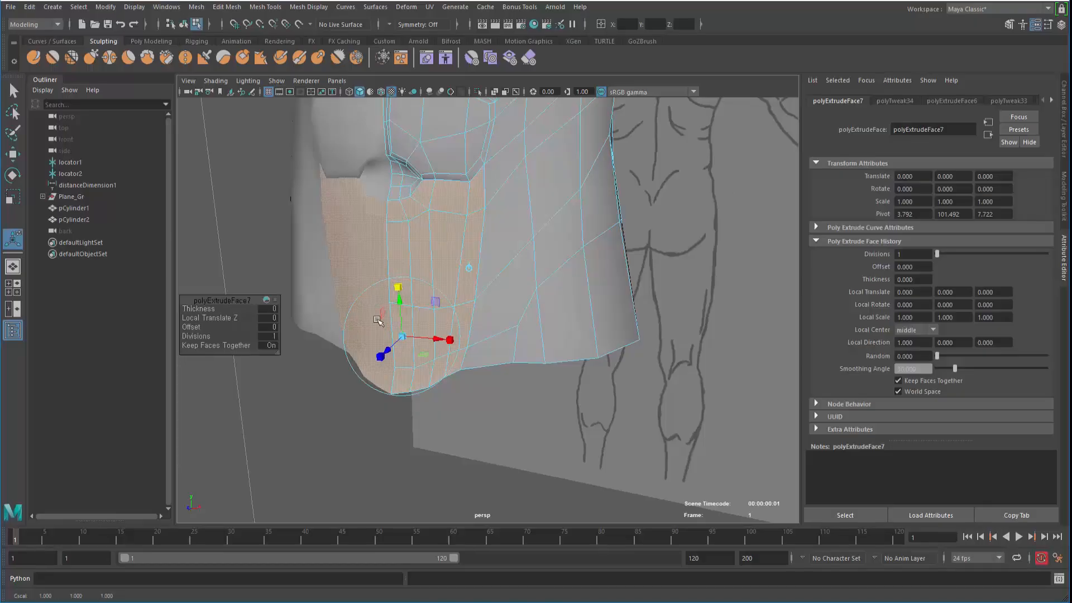
pyautogui.keyDown('alt'); pyautogui.moveTo(375, 367); pyautogui.dragTo(390, 360); pyautogui.keyUp('alt')
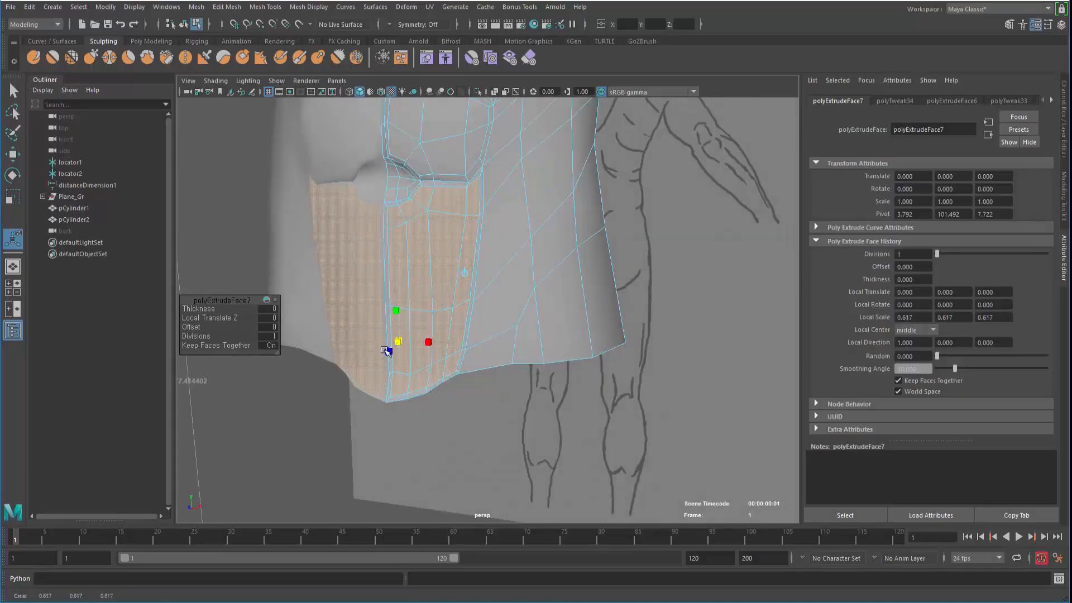
pyautogui.press('w')
pyautogui.moveTo(380, 351); pyautogui.dragTo(434, 318)
pyautogui.moveTo(435, 260); pyautogui.dragTo(437, 287, button='right')
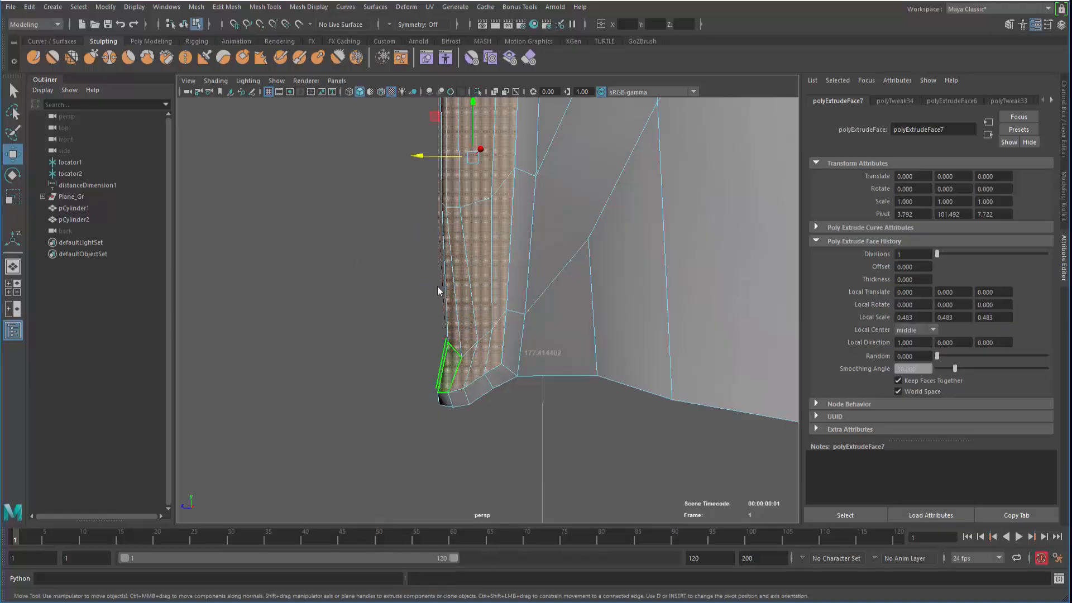
# Pull the hem corner face, corner vertex and side edge left along X to shape the corner
pyautogui.click(442, 403)
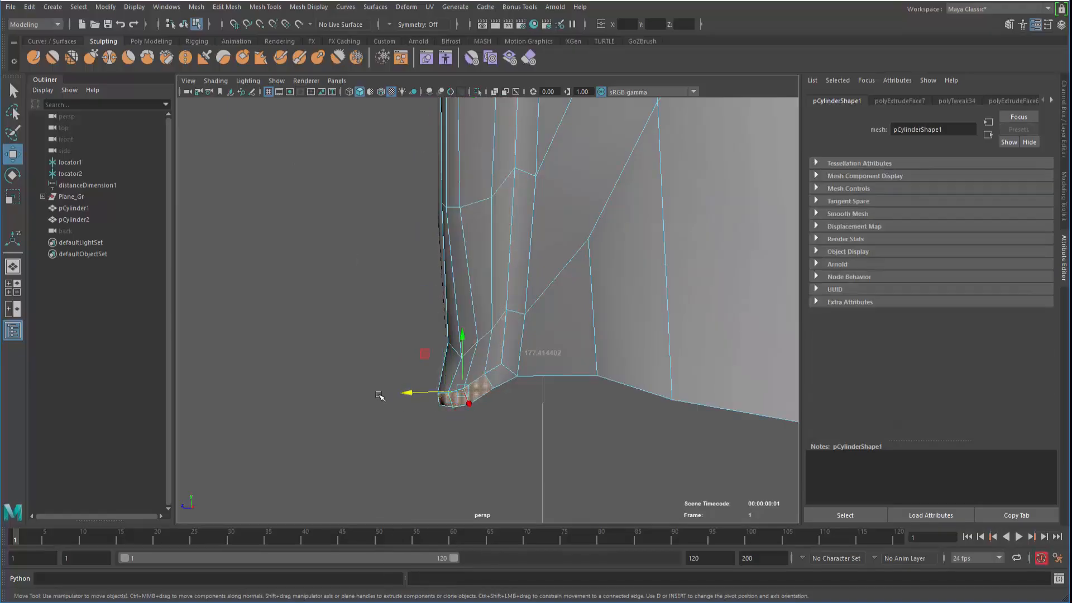
pyautogui.keyDown('alt'); pyautogui.moveTo(380, 396); pyautogui.dragTo(414, 410); pyautogui.keyUp('alt')
pyautogui.click(428, 406)
pyautogui.hotkey('ctrl', 'z')
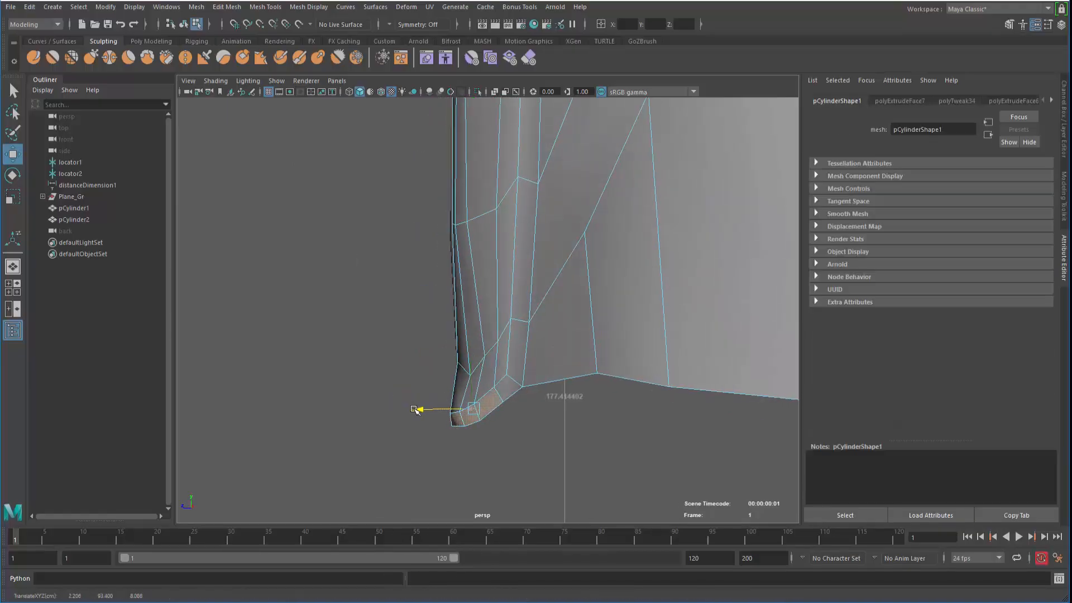
pyautogui.moveTo(469, 260); pyautogui.dragTo(472, 230, button='right')
pyautogui.click(475, 366)
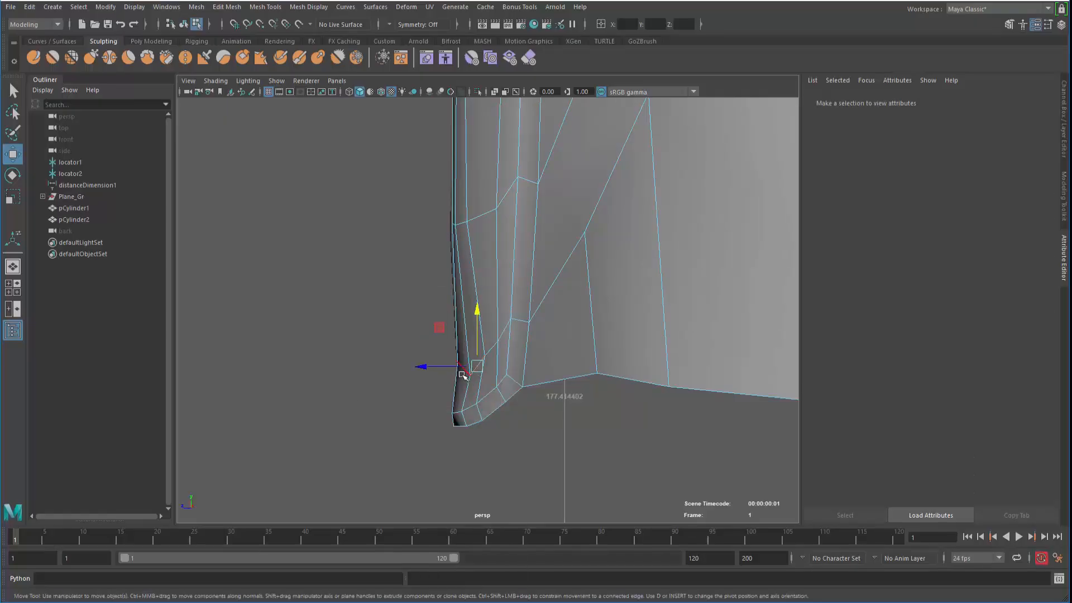
pyautogui.moveTo(418, 369); pyautogui.dragTo(386, 429)
pyautogui.click(373, 416)
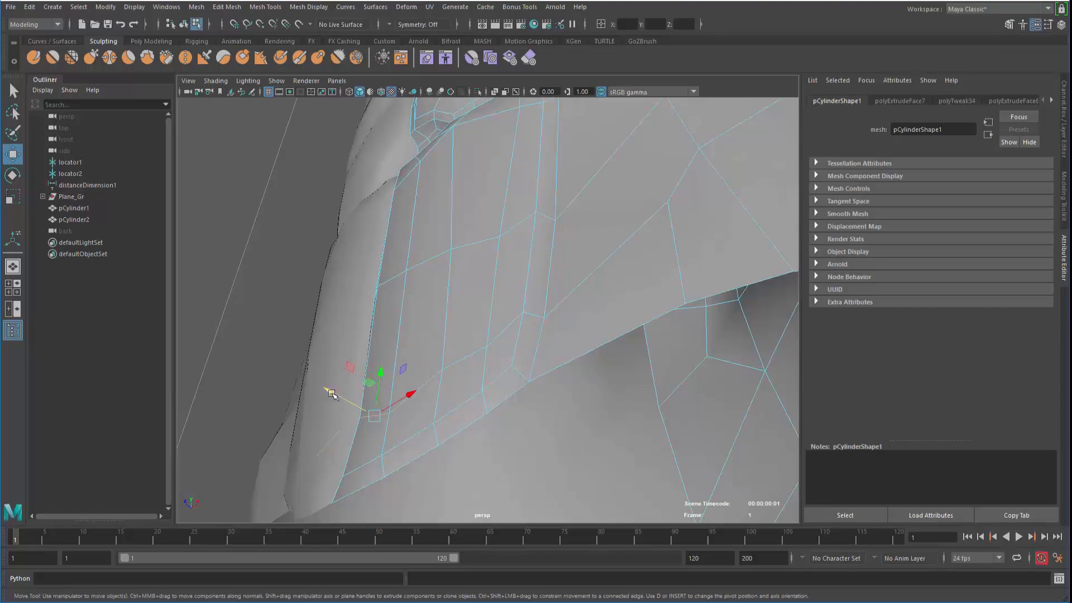
pyautogui.moveTo(332, 393); pyautogui.dragTo(404, 359)
# Zoom into the front view in Vertex mode and pick the vertex beside the navel
pyautogui.press('space')
pyautogui.press('space')
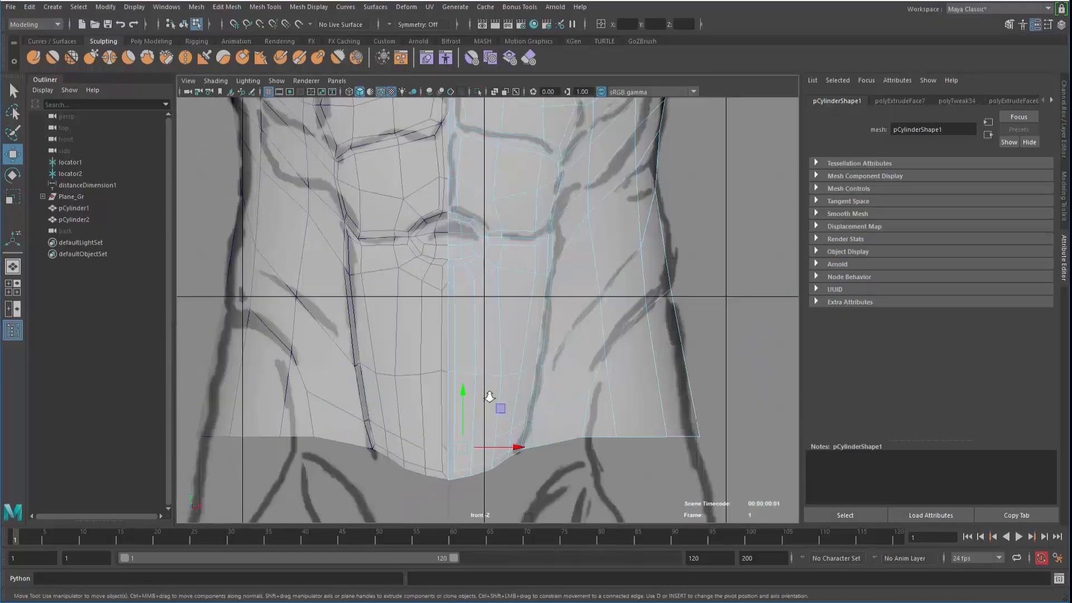
pyautogui.scroll(5, 490, 395)
pyautogui.moveTo(487, 261); pyautogui.dragTo(488, 223, button='right')
pyautogui.click(490, 224)
pyautogui.scroll(4, 562, 339)
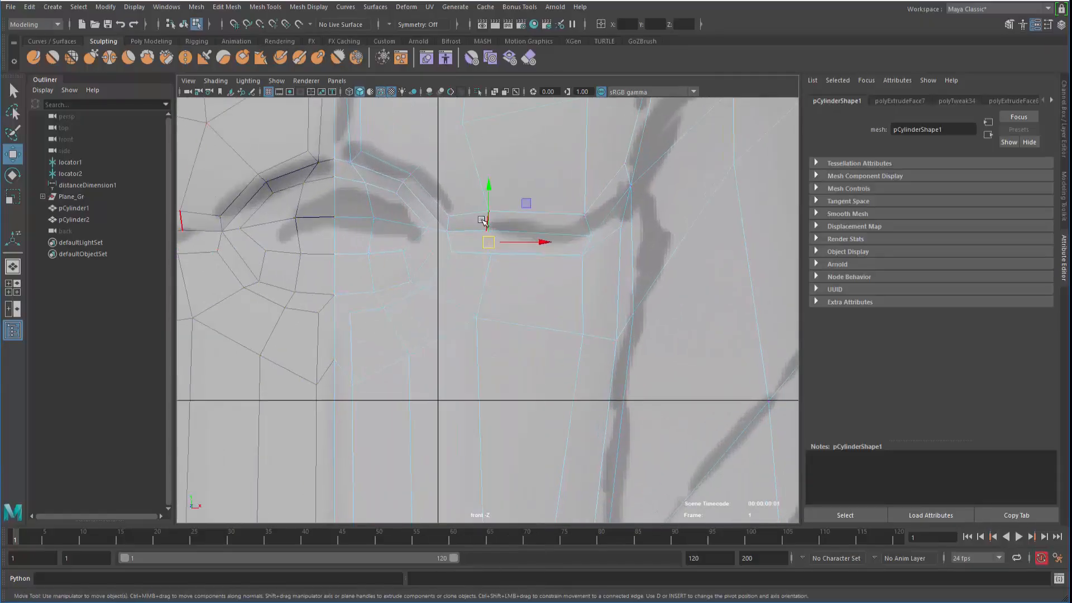
pyautogui.press('q')
pyautogui.press('w')
pyautogui.click(489, 224)
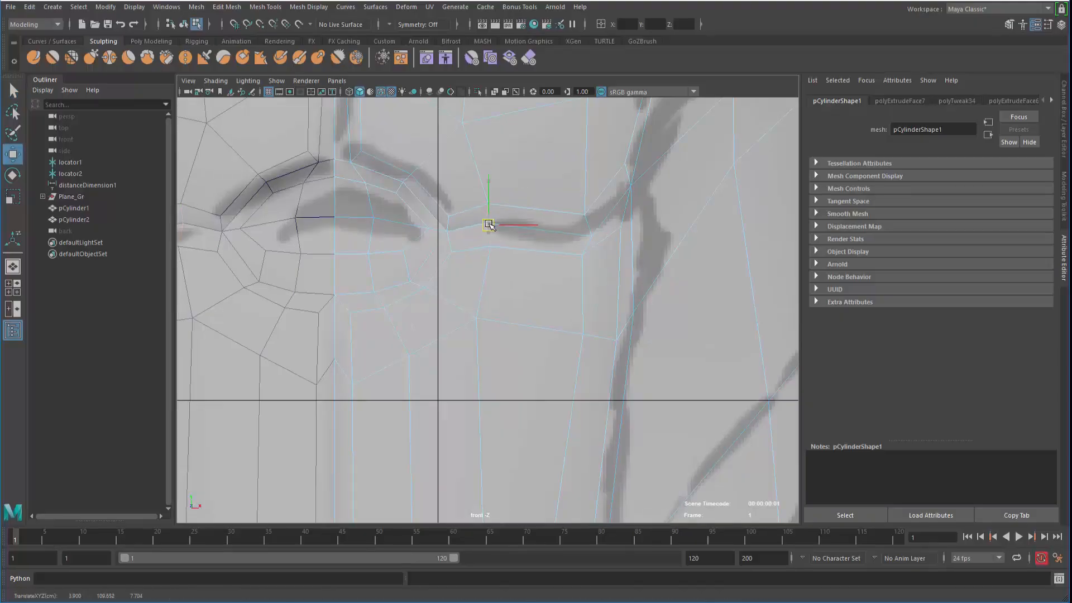
# Move the navel-side and lower-abdomen vertices down and left onto the sketch lines
pyautogui.keyDown('alt'); pyautogui.moveTo(413, 317); pyautogui.dragTo(458, 197, button='middle'); pyautogui.keyUp('alt')
pyautogui.keyDown('alt'); pyautogui.moveTo(424, 223); pyautogui.dragTo(346, 233, button='right'); pyautogui.keyUp('alt')
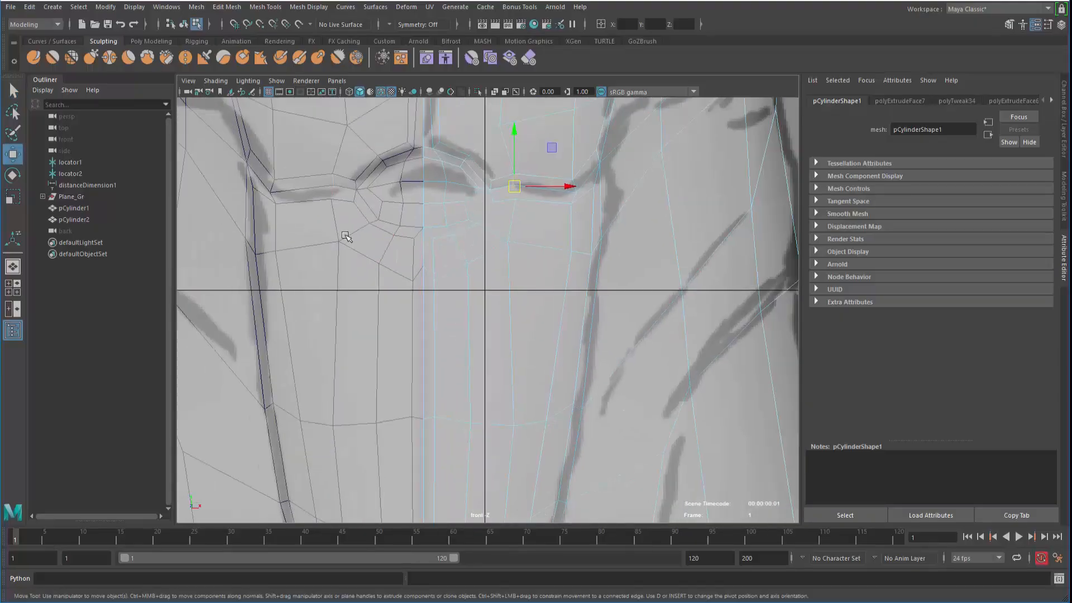
pyautogui.keyDown('alt'); pyautogui.moveTo(397, 323); pyautogui.dragTo(419, 284, button='middle'); pyautogui.keyUp('alt')
pyautogui.keyDown('alt'); pyautogui.moveTo(422, 283); pyautogui.dragTo(407, 235, button='right'); pyautogui.keyUp('alt')
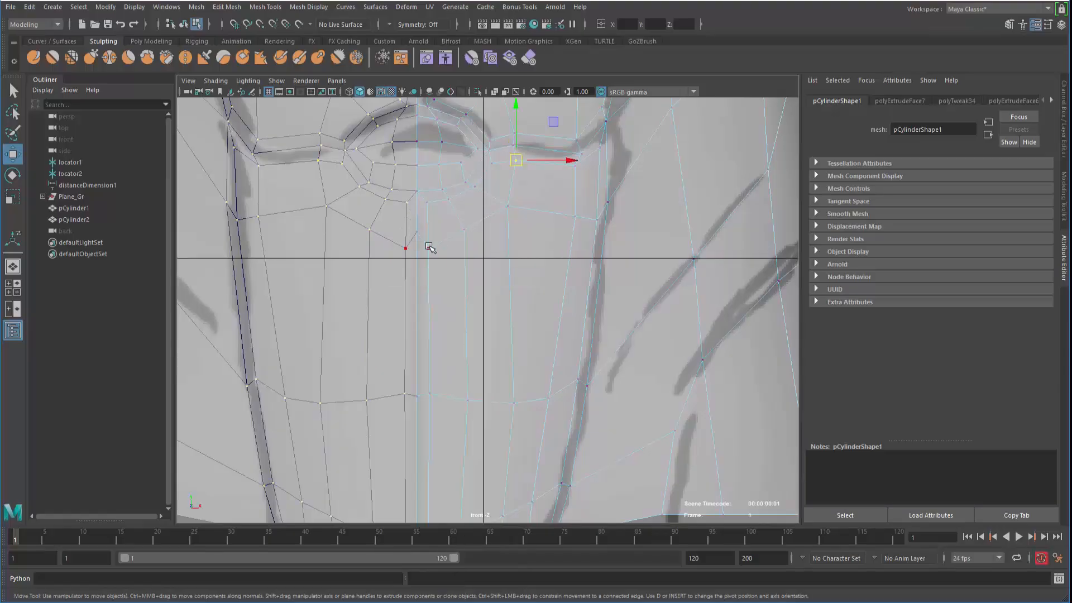
pyautogui.moveTo(420, 174); pyautogui.dragTo(420, 191)
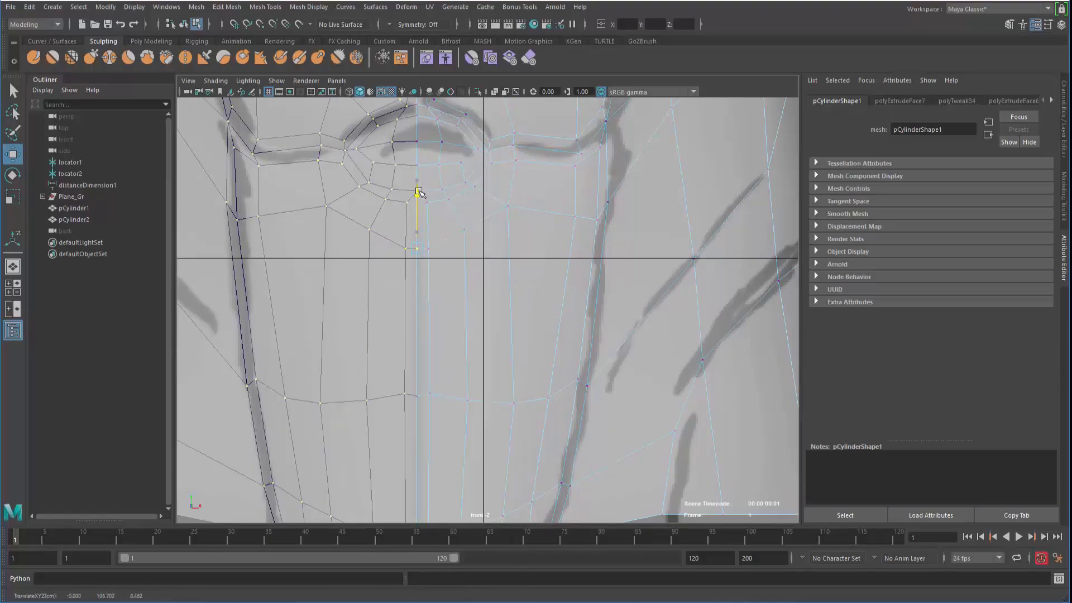
pyautogui.keyDown('alt'); pyautogui.moveTo(383, 348); pyautogui.dragTo(390, 284, button='middle'); pyautogui.keyUp('alt')
pyautogui.moveTo(441, 265); pyautogui.dragTo(442, 271)
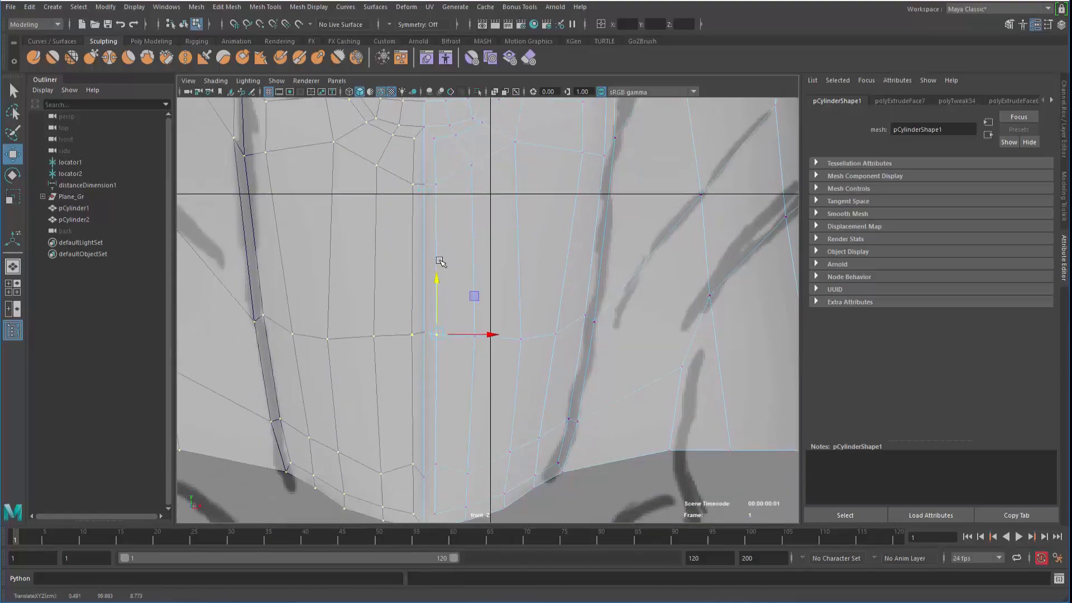
pyautogui.moveTo(436, 188); pyautogui.dragTo(433, 189)
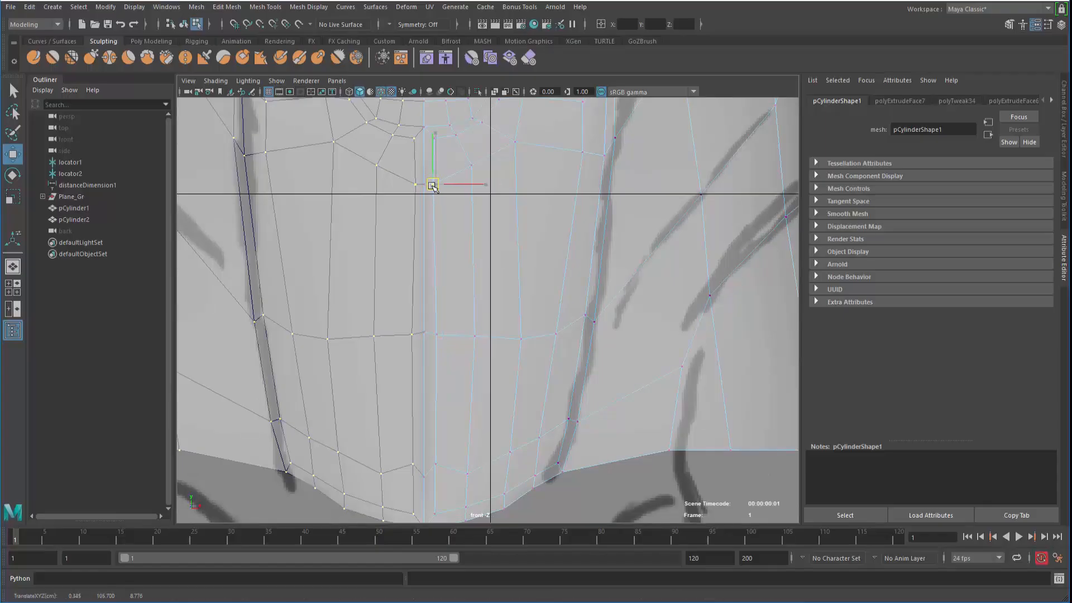
pyautogui.click(431, 333)
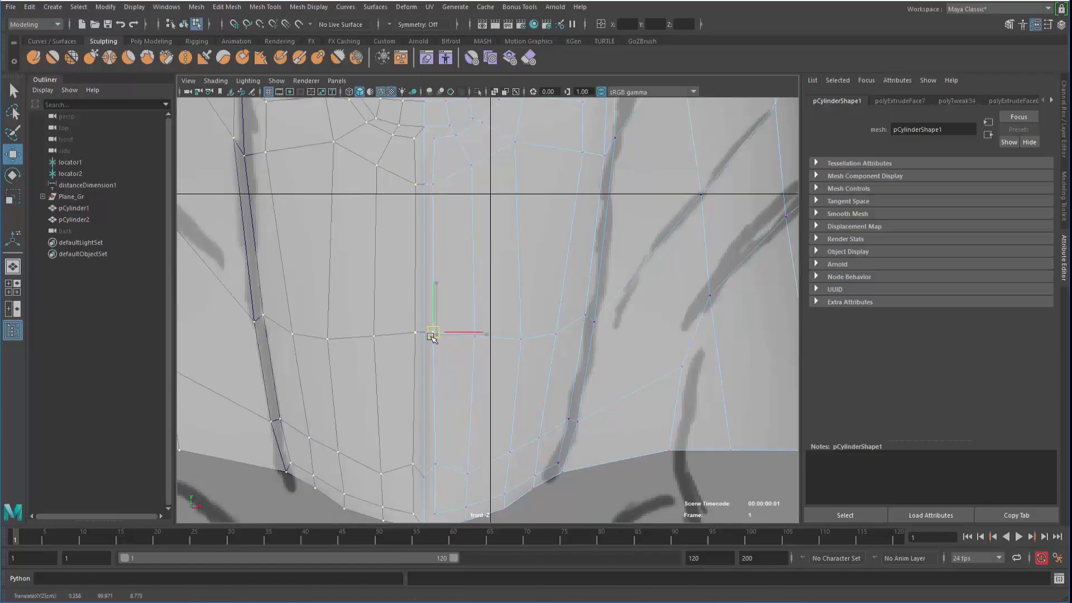
pyautogui.moveTo(432, 337); pyautogui.dragTo(432, 337)
pyautogui.press('space')
pyautogui.press('space')
# Orbit beneath the torso and nudge the underside vertices upward
pyautogui.keyDown('alt'); pyautogui.moveTo(452, 282); pyautogui.dragTo(306, 287, button='right'); pyautogui.keyUp('alt')
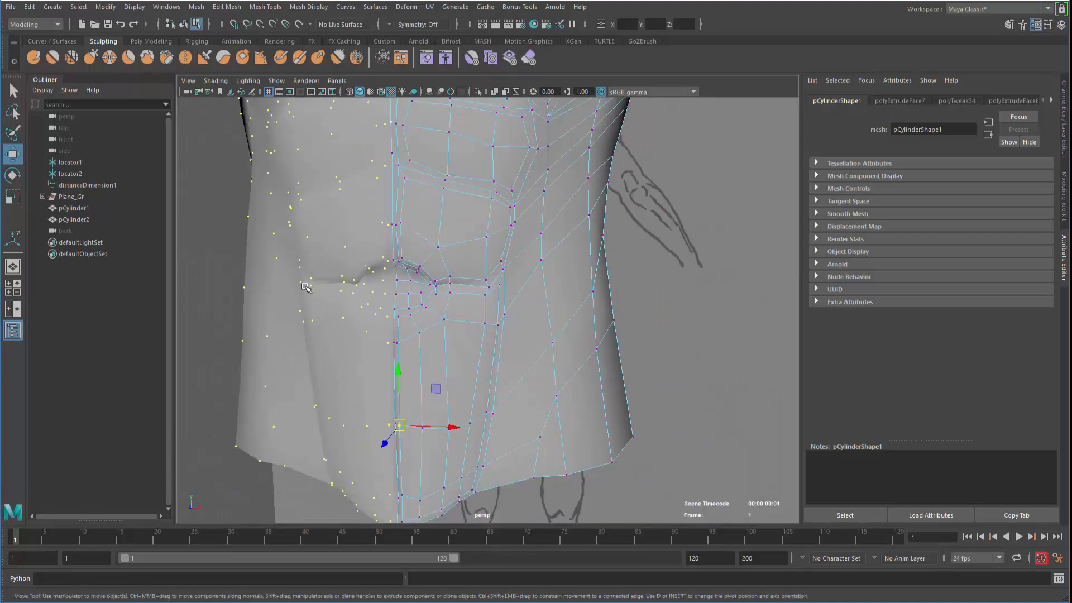
pyautogui.keyDown('alt'); pyautogui.moveTo(305, 287); pyautogui.dragTo(337, 235); pyautogui.keyUp('alt')
pyautogui.keyDown('alt'); pyautogui.moveTo(336, 236); pyautogui.dragTo(437, 301, button='right'); pyautogui.keyUp('alt')
pyautogui.keyDown('alt'); pyautogui.moveTo(437, 300); pyautogui.dragTo(543, 329); pyautogui.keyUp('alt')
pyautogui.moveTo(565, 278); pyautogui.dragTo(566, 289)
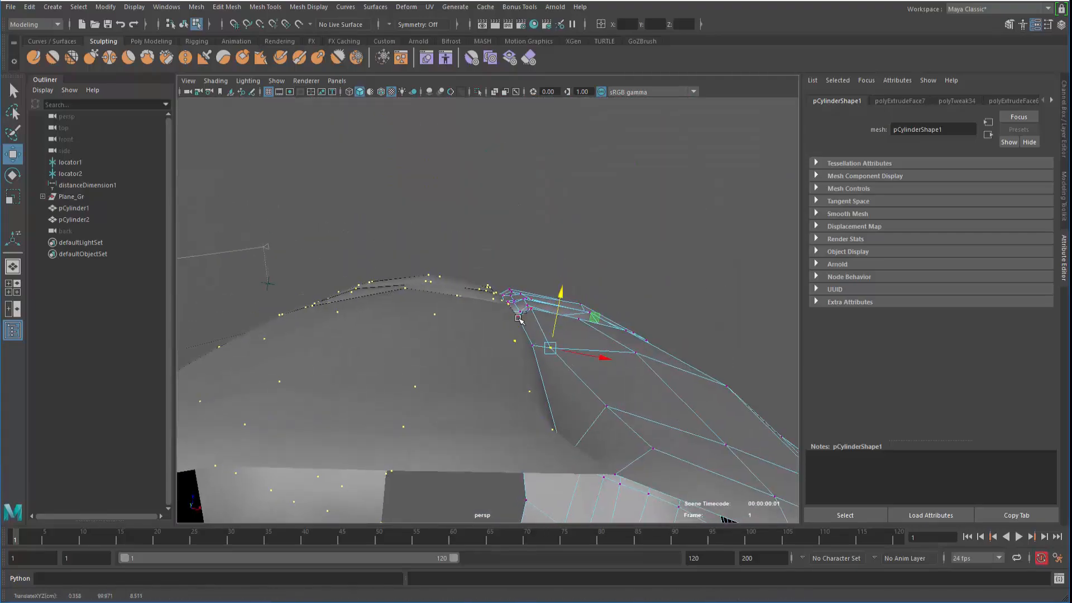
pyautogui.hotkey('ctrl', 'z')
pyautogui.click(533, 344)
pyautogui.keyDown('alt'); pyautogui.moveTo(531, 346); pyautogui.dragTo(509, 360); pyautogui.keyUp('alt')
pyautogui.moveTo(543, 290); pyautogui.dragTo(516, 328)
# Frame a side vertex and shift it up-right, then back up-left to smooth the crease
pyautogui.keyDown('alt'); pyautogui.moveTo(460, 280); pyautogui.dragTo(487, 299); pyautogui.keyUp('alt')
pyautogui.hotkey('ctrl', 'z')
pyautogui.keyDown('alt'); pyautogui.moveTo(429, 336); pyautogui.dragTo(443, 296); pyautogui.keyUp('alt')
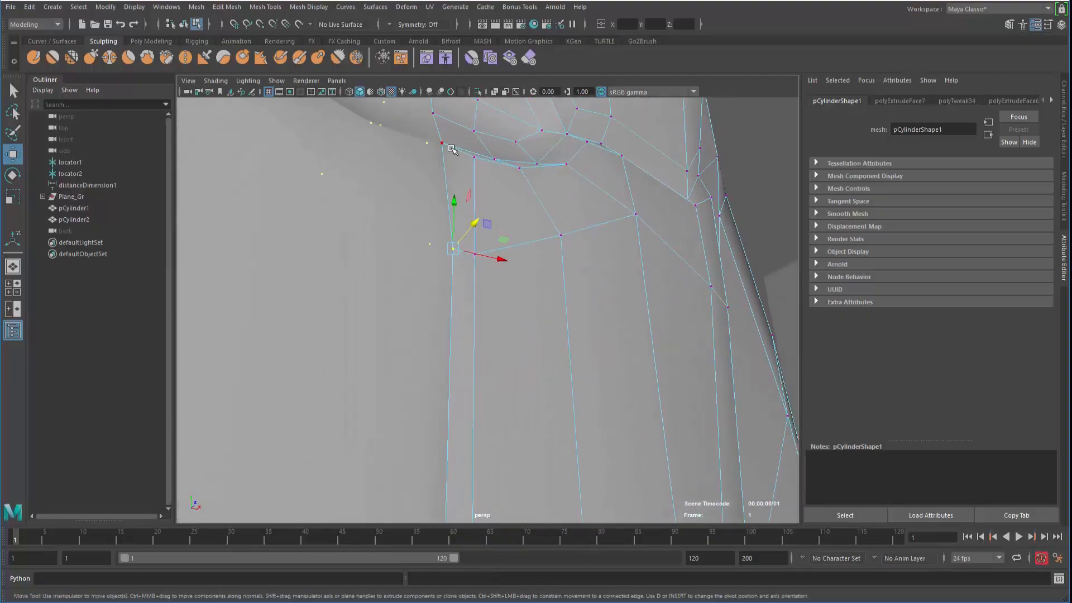
pyautogui.press('f')
pyautogui.keyDown('alt'); pyautogui.moveTo(236, 139); pyautogui.dragTo(372, 366); pyautogui.keyUp('alt')
pyautogui.moveTo(501, 362)
pyautogui.mouseDown()
pyautogui.moveTo(543, 402)
pyautogui.moveTo(517, 369)
pyautogui.mouseUp()
pyautogui.keyDown('alt'); pyautogui.moveTo(485, 314); pyautogui.dragTo(438, 264); pyautogui.keyUp('alt')
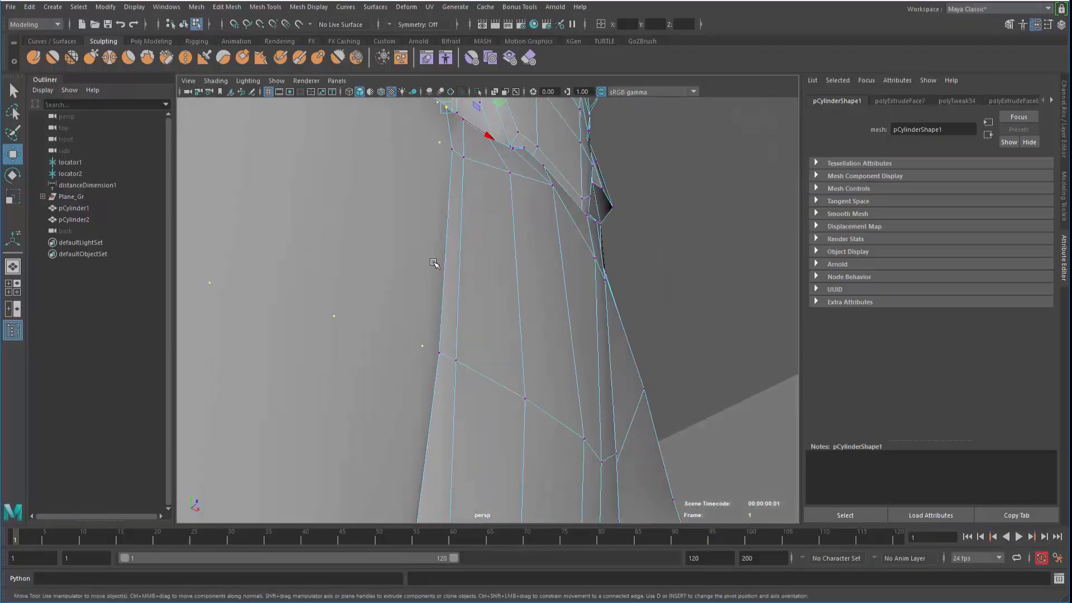
# Slide the vertical side edge and an edge near the chest crease into place
pyautogui.moveTo(441, 261); pyautogui.dragTo(443, 194, button='right')
pyautogui.click(449, 204)
pyautogui.keyDown('alt'); pyautogui.moveTo(406, 275); pyautogui.dragTo(401, 247); pyautogui.keyUp('alt')
pyautogui.moveTo(470, 223); pyautogui.dragTo(462, 232)
pyautogui.keyDown('alt'); pyautogui.moveTo(459, 240); pyautogui.dragTo(364, 433); pyautogui.keyUp('alt')
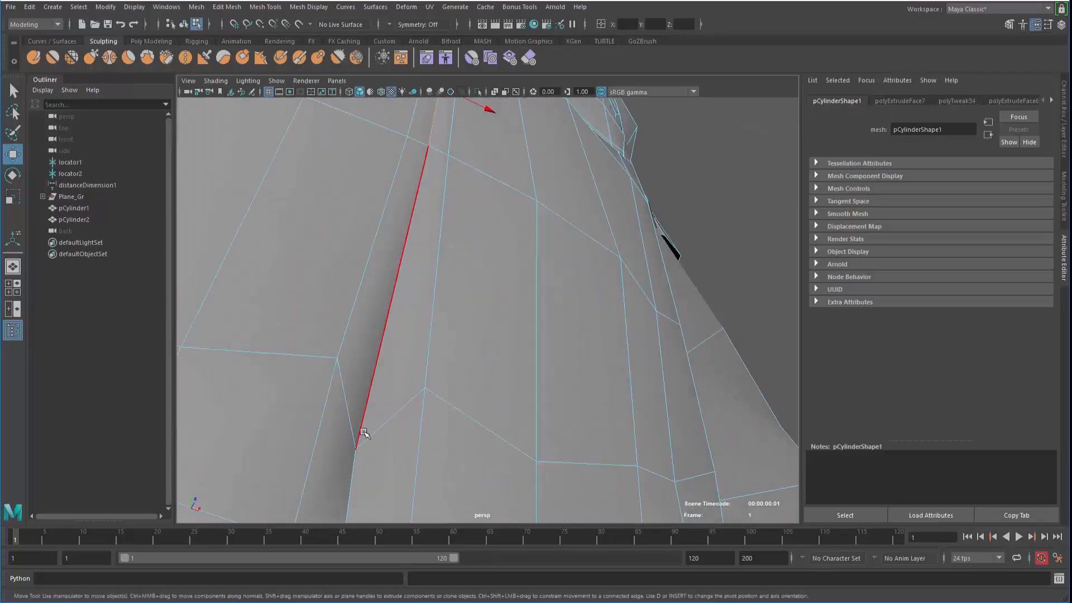
pyautogui.moveTo(358, 261); pyautogui.dragTo(290, 258, button='right')
pyautogui.moveTo(368, 233); pyautogui.dragTo(368, 233, button='right')
pyautogui.keyDown('alt'); pyautogui.moveTo(368, 235); pyautogui.dragTo(360, 356); pyautogui.keyUp('alt')
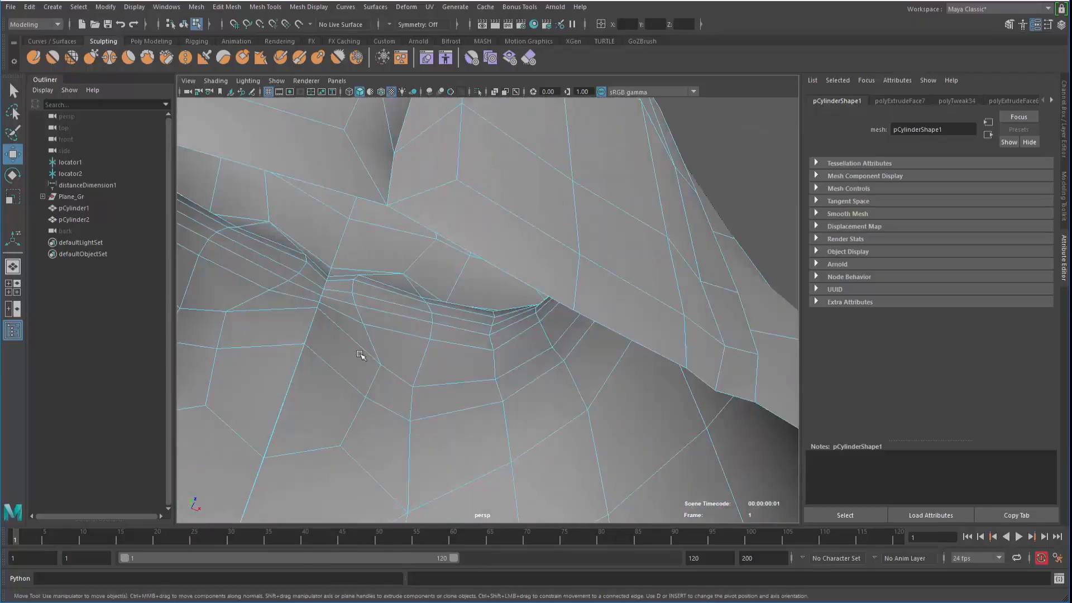
pyautogui.keyDown('alt'); pyautogui.moveTo(385, 229); pyautogui.dragTo(488, 337); pyautogui.keyUp('alt')
pyautogui.click(335, 281)
pyautogui.keyDown('alt'); pyautogui.moveTo(489, 336); pyautogui.dragTo(490, 261); pyautogui.keyUp('alt')
# Push a crease vertex along its depth axis, then select both torso halves
pyautogui.moveTo(489, 261); pyautogui.dragTo(441, 261, button='right')
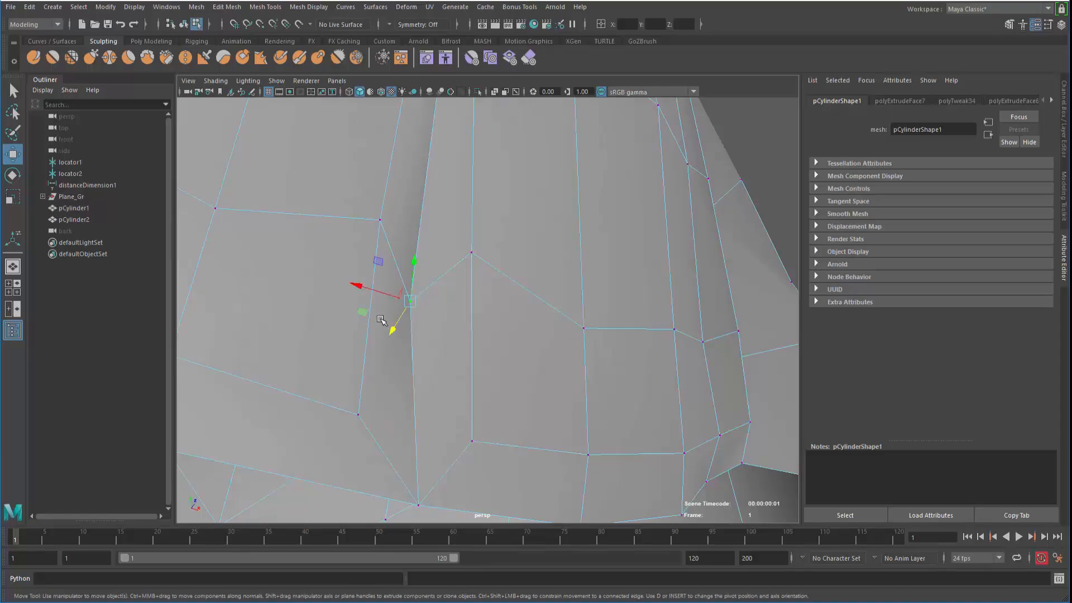
pyautogui.keyDown('alt'); pyautogui.moveTo(381, 320); pyautogui.dragTo(478, 359); pyautogui.keyUp('alt')
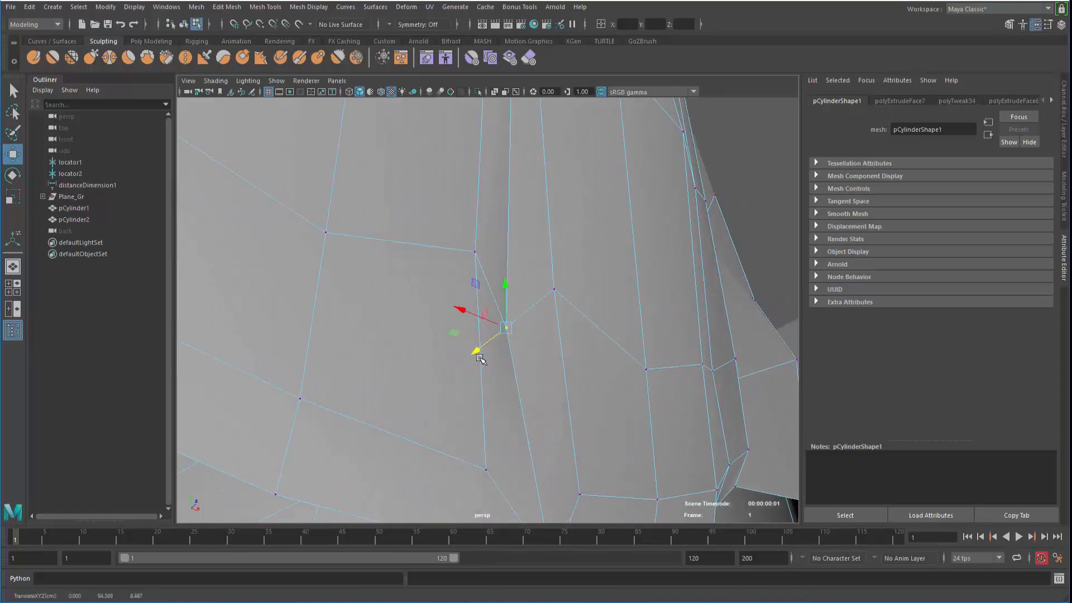
pyautogui.keyDown('alt'); pyautogui.moveTo(481, 359); pyautogui.dragTo(196, 201, button='right'); pyautogui.keyUp('alt')
pyautogui.keyDown('alt'); pyautogui.moveTo(195, 201); pyautogui.dragTo(234, 237); pyautogui.keyUp('alt')
pyautogui.click(237, 215)
# Preview the pCylinder2 torso half smoothed (key 3) and orbit around it
pyautogui.press('F8')
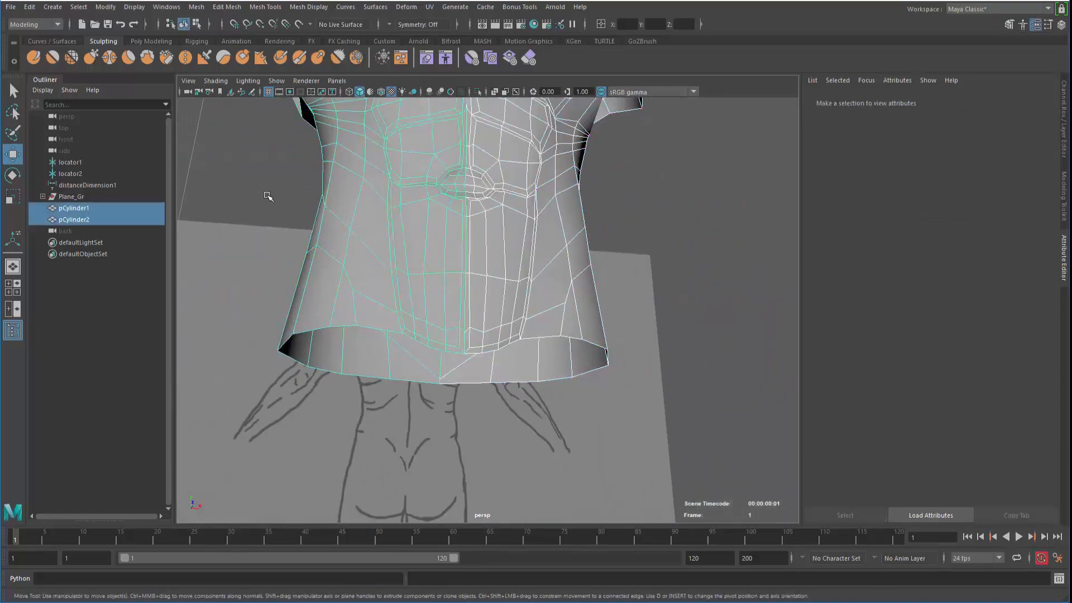
pyautogui.press('F8')
pyautogui.press('F8')
pyautogui.click(265, 197)
pyautogui.click(426, 274)
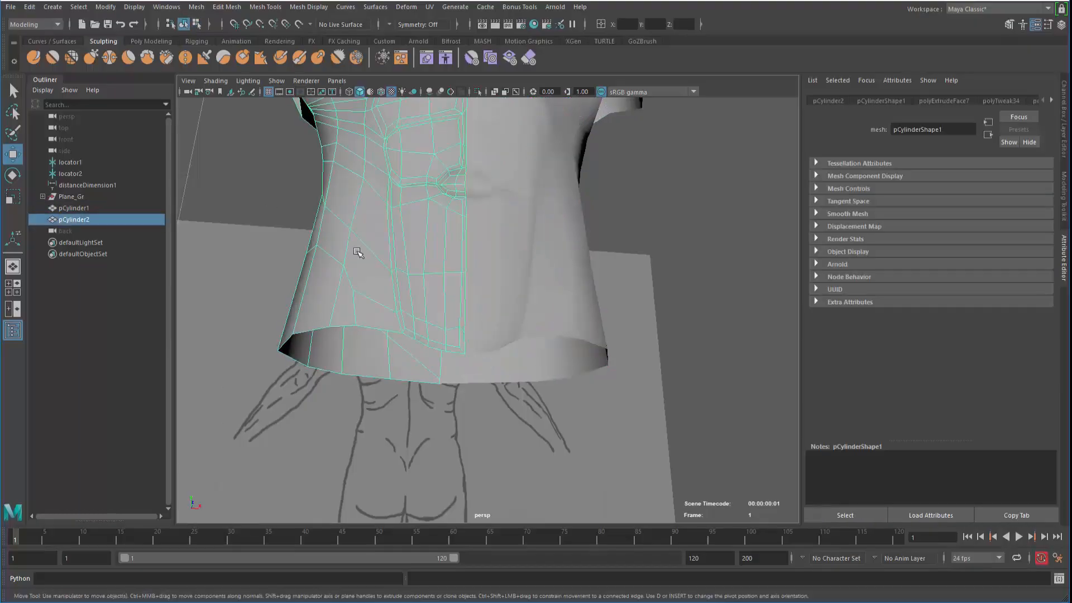
pyautogui.press('3')
pyautogui.click(371, 239)
pyautogui.keyDown('alt'); pyautogui.moveTo(371, 239); pyautogui.dragTo(363, 279); pyautogui.keyUp('alt')
pyautogui.keyDown('alt'); pyautogui.moveTo(363, 279); pyautogui.dragTo(270, 210, button='right'); pyautogui.keyUp('alt')
pyautogui.keyDown('alt'); pyautogui.moveTo(270, 211); pyautogui.dragTo(330, 321); pyautogui.keyUp('alt')
pyautogui.keyDown('alt'); pyautogui.moveTo(330, 321); pyautogui.dragTo(335, 350, button='right'); pyautogui.keyUp('alt')
pyautogui.keyDown('alt'); pyautogui.moveTo(336, 350); pyautogui.dragTo(384, 361); pyautogui.keyUp('alt')
pyautogui.keyDown('alt'); pyautogui.moveTo(383, 361); pyautogui.dragTo(407, 311, button='right'); pyautogui.keyUp('alt')
# Turn off the smooth preview (key 1) and inspect the abs and flank of pCylinder1 up close
pyautogui.click(301, 302)
pyautogui.press('1')
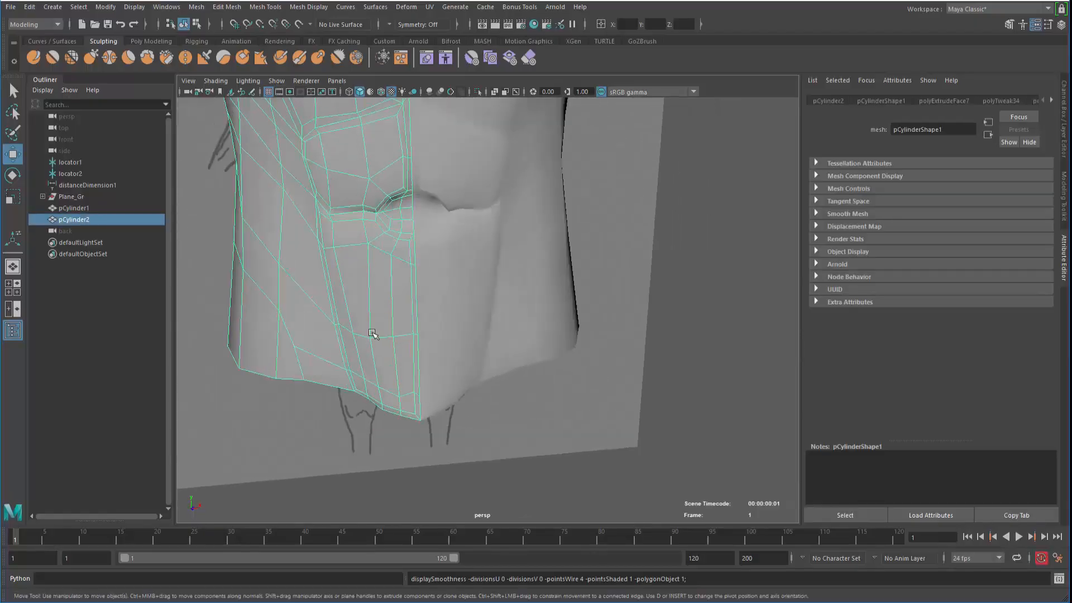
pyautogui.keyDown('alt'); pyautogui.moveTo(372, 333); pyautogui.dragTo(339, 342); pyautogui.keyUp('alt')
pyautogui.keyDown('alt'); pyautogui.moveTo(338, 341); pyautogui.dragTo(364, 402, button='middle'); pyautogui.keyUp('alt')
pyautogui.keyDown('alt'); pyautogui.moveTo(363, 402); pyautogui.dragTo(452, 380, button='right'); pyautogui.keyUp('alt')
pyautogui.keyDown('alt'); pyautogui.moveTo(452, 380); pyautogui.dragTo(452, 354); pyautogui.keyUp('alt')
pyautogui.click(472, 271)
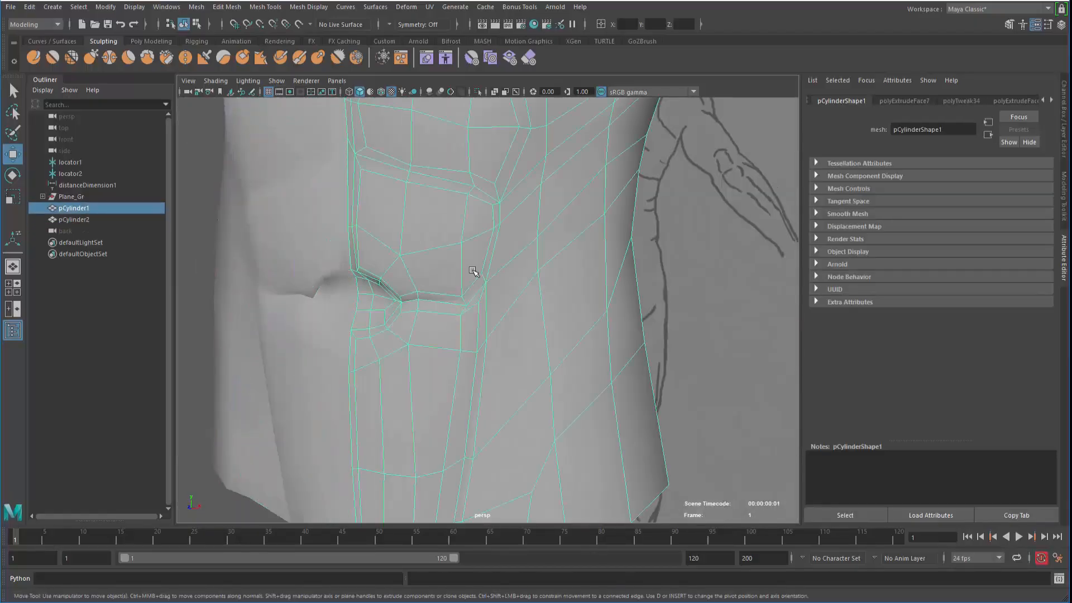
pyautogui.keyDown('alt'); pyautogui.moveTo(473, 270); pyautogui.dragTo(455, 241, button='right'); pyautogui.keyUp('alt')
pyautogui.keyDown('alt'); pyautogui.moveTo(455, 242); pyautogui.dragTo(434, 244); pyautogui.keyUp('alt')
pyautogui.keyDown('alt'); pyautogui.moveTo(434, 243); pyautogui.dragTo(352, 229, button='right'); pyautogui.keyUp('alt')
pyautogui.keyDown('alt'); pyautogui.moveTo(351, 228); pyautogui.dragTo(376, 266, button='middle'); pyautogui.keyUp('alt')
pyautogui.keyDown('alt'); pyautogui.moveTo(376, 266); pyautogui.dragTo(441, 278); pyautogui.keyUp('alt')
pyautogui.keyDown('alt'); pyautogui.moveTo(441, 277); pyautogui.dragTo(384, 261, button='right'); pyautogui.keyUp('alt')
pyautogui.keyDown('alt'); pyautogui.moveTo(384, 262); pyautogui.dragTo(229, 258); pyautogui.keyUp('alt')
# Orbit to the torso's back and over to the reference sketch to review the model
pyautogui.moveTo(450, 258)
pyautogui.keyDown('alt'); pyautogui.mouseDown()
pyautogui.moveTo(375, 259)
pyautogui.moveTo(391, 290)
pyautogui.moveTo(486, 311)
pyautogui.moveTo(400, 314)
pyautogui.moveTo(593, 316)
pyautogui.moveTo(439, 325)
pyautogui.moveTo(491, 304)
pyautogui.moveTo(480, 283)
pyautogui.moveTo(505, 280)
pyautogui.moveTo(491, 287)
pyautogui.moveTo(498, 272)
pyautogui.mouseUp(); pyautogui.keyUp('alt')
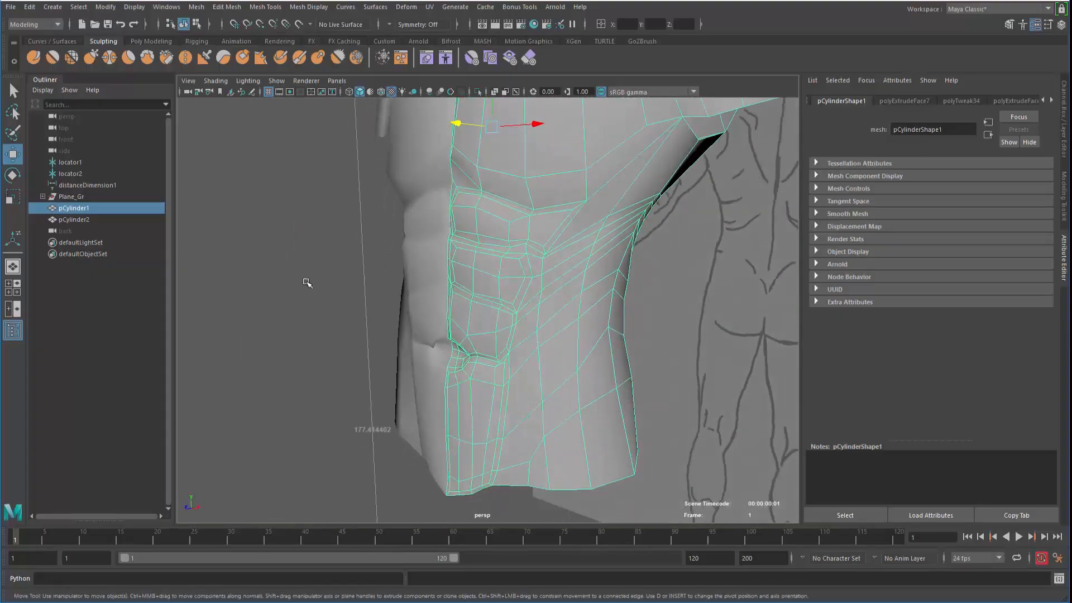
pyautogui.click(307, 282)
pyautogui.keyDown('alt'); pyautogui.moveTo(308, 284); pyautogui.dragTo(453, 289); pyautogui.keyUp('alt')
pyautogui.click(484, 276)
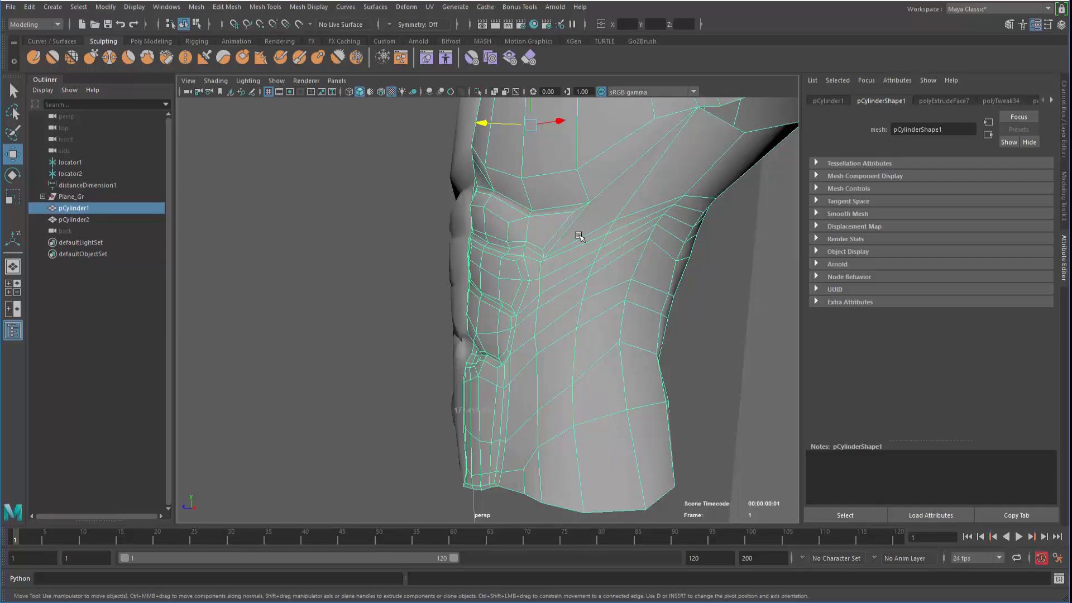
pyautogui.keyDown('alt'); pyautogui.moveTo(529, 311); pyautogui.dragTo(558, 309); pyautogui.keyUp('alt')
pyautogui.keyDown('alt'); pyautogui.moveTo(558, 309); pyautogui.dragTo(613, 344, button='right'); pyautogui.keyUp('alt')
pyautogui.keyDown('alt'); pyautogui.moveTo(536, 309); pyautogui.dragTo(456, 358, button='middle'); pyautogui.keyUp('alt')
pyautogui.moveTo(457, 358)
pyautogui.keyDown('alt'); pyautogui.mouseDown()
pyautogui.moveTo(438, 340)
pyautogui.moveTo(505, 355)
pyautogui.moveTo(343, 319)
pyautogui.moveTo(378, 328)
pyautogui.moveTo(292, 333)
pyautogui.moveTo(335, 332)
pyautogui.mouseUp(); pyautogui.keyUp('alt')
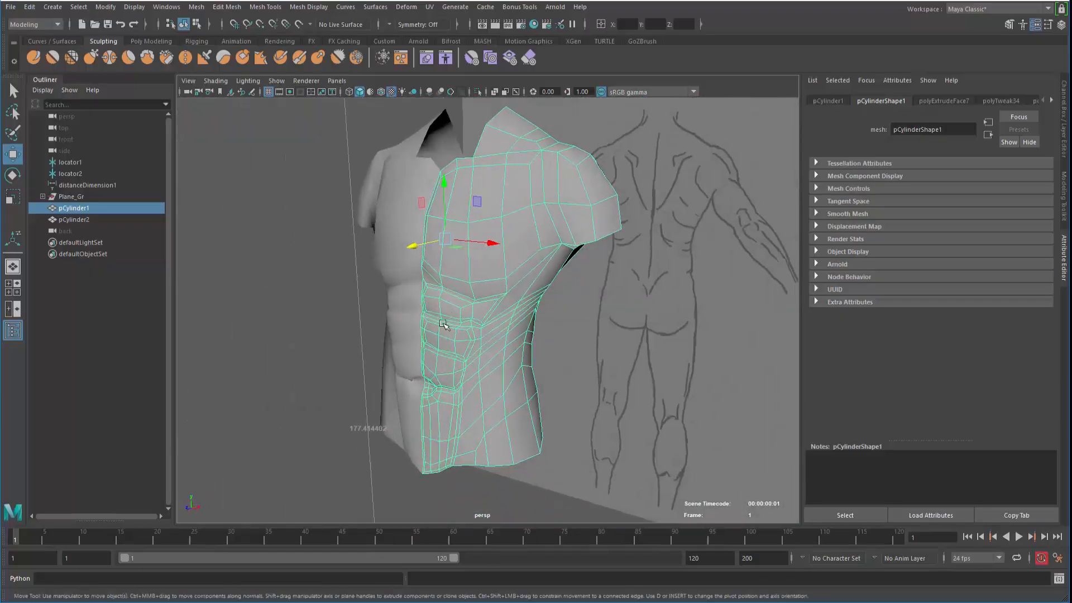